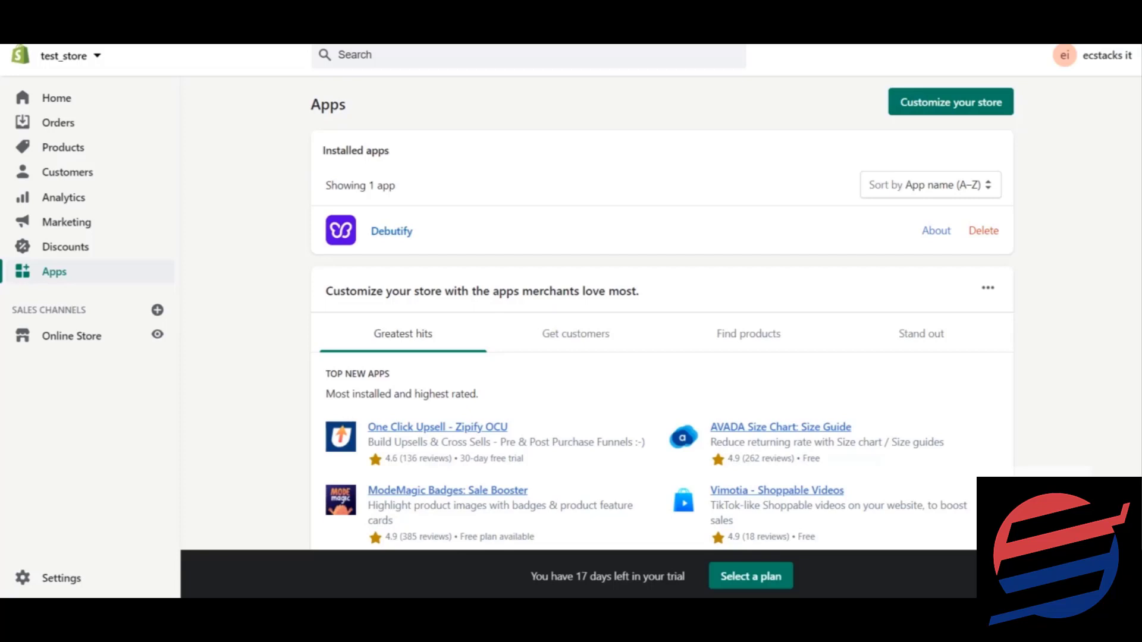
- Open Copy of Whale Toy 4 from Products and preview it on the live storefront
left_click(132, 158)
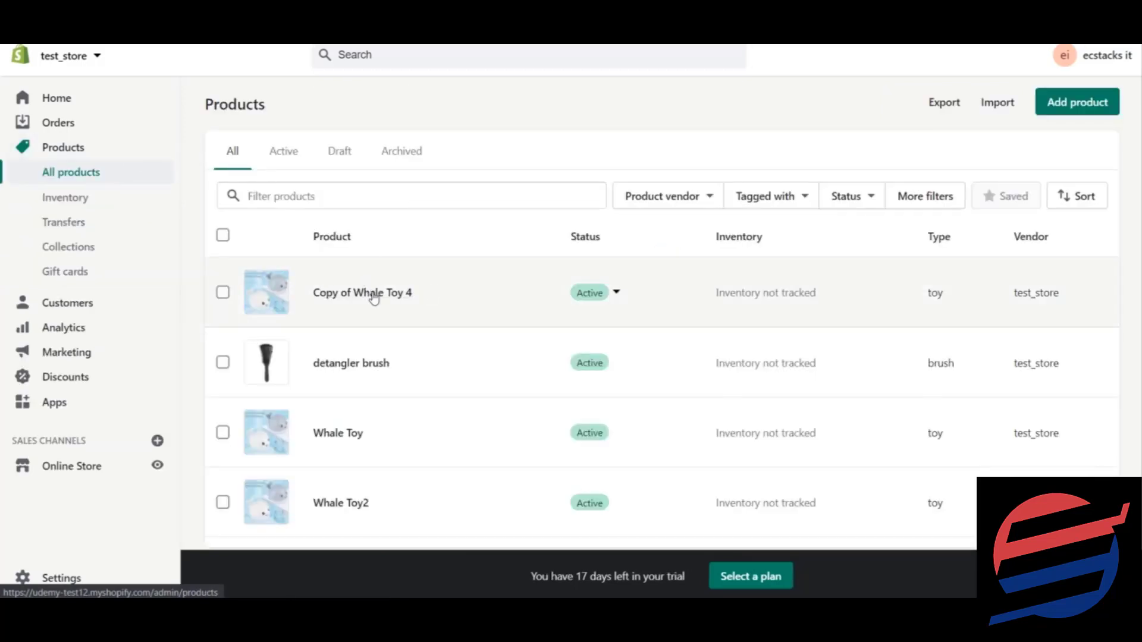
left_click(374, 301)
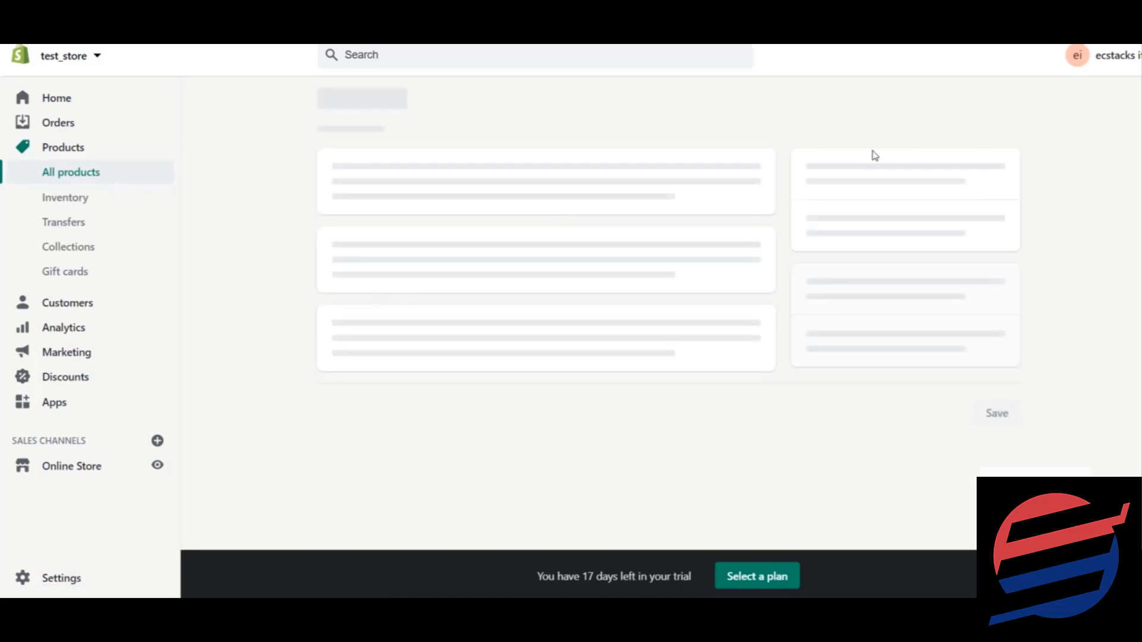
left_click(916, 100)
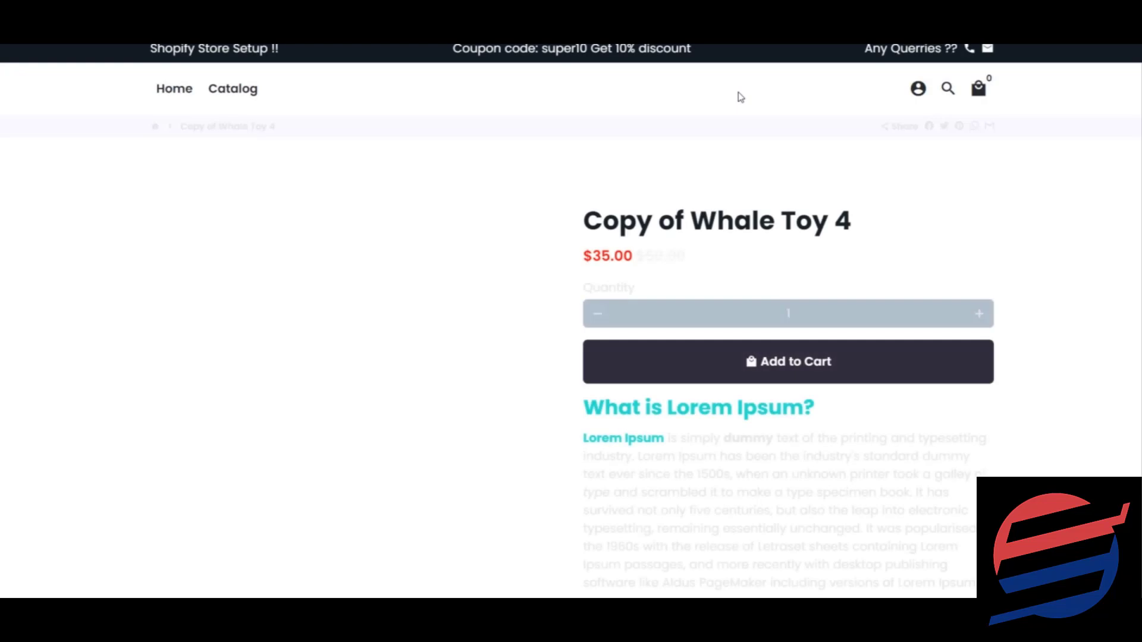
scroll(571, 321, "down", 1)
scroll(786, 342, "down", 3)
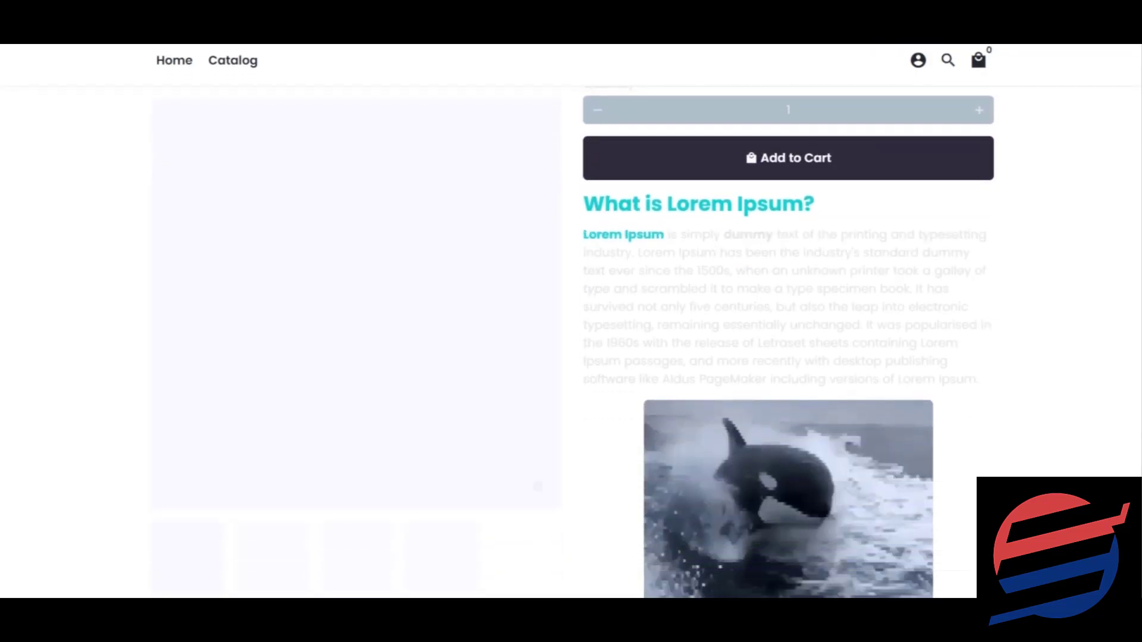
scroll(785, 342, "down", 4)
scroll(785, 342, "down", 5)
scroll(785, 342, "down", 5)
scroll(571, 322, "down", 1)
scroll(571, 321, "down", 3)
scroll(571, 322, "down", 4)
scroll(571, 321, "down", 1)
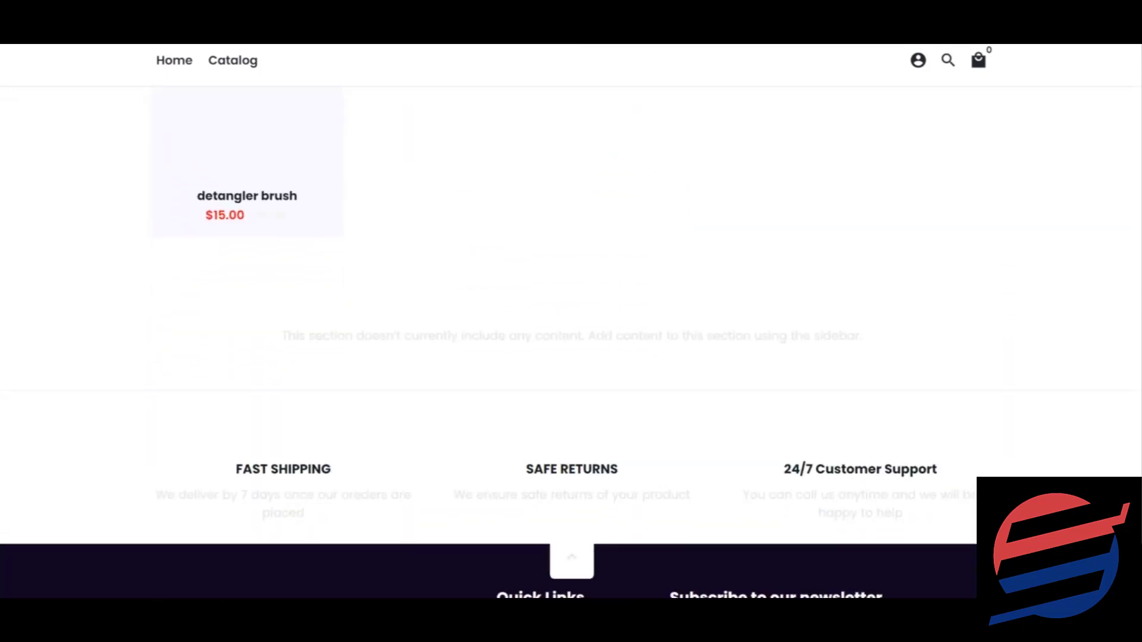
scroll(571, 321, "down", 5)
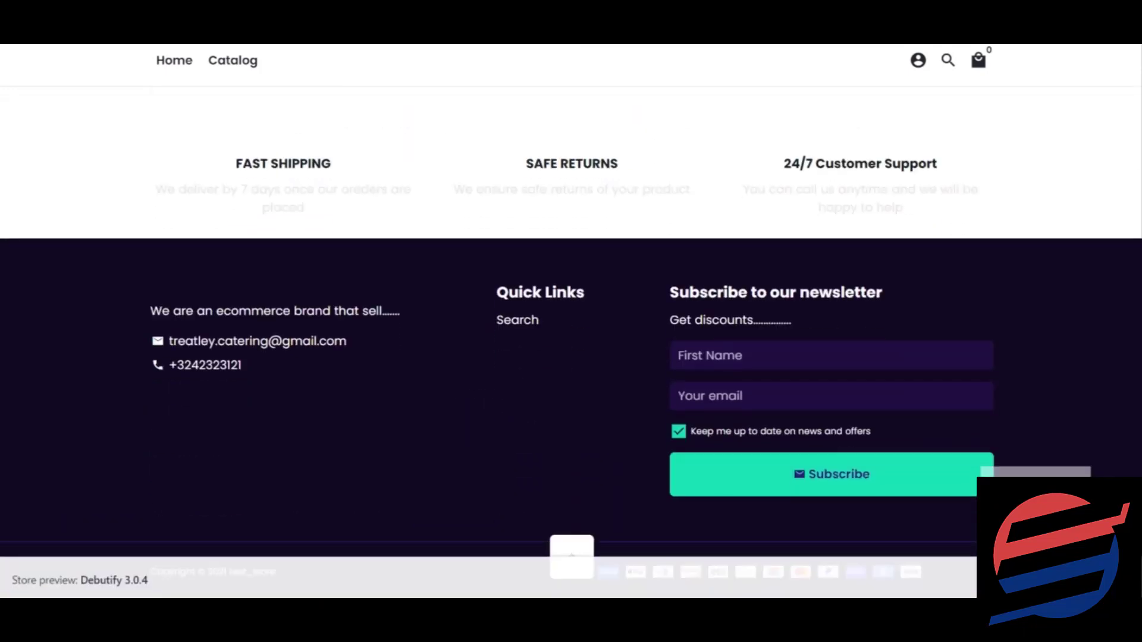
scroll(571, 321, "up", 5)
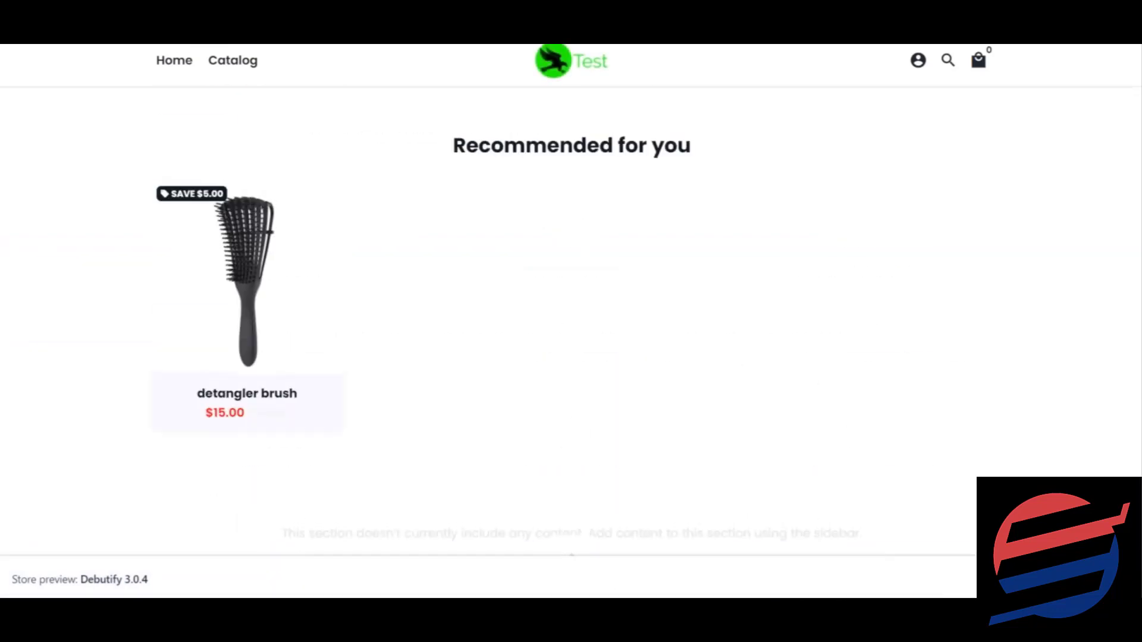
scroll(572, 322, "up", 5)
scroll(571, 321, "up", 5)
scroll(571, 321, "up", 3)
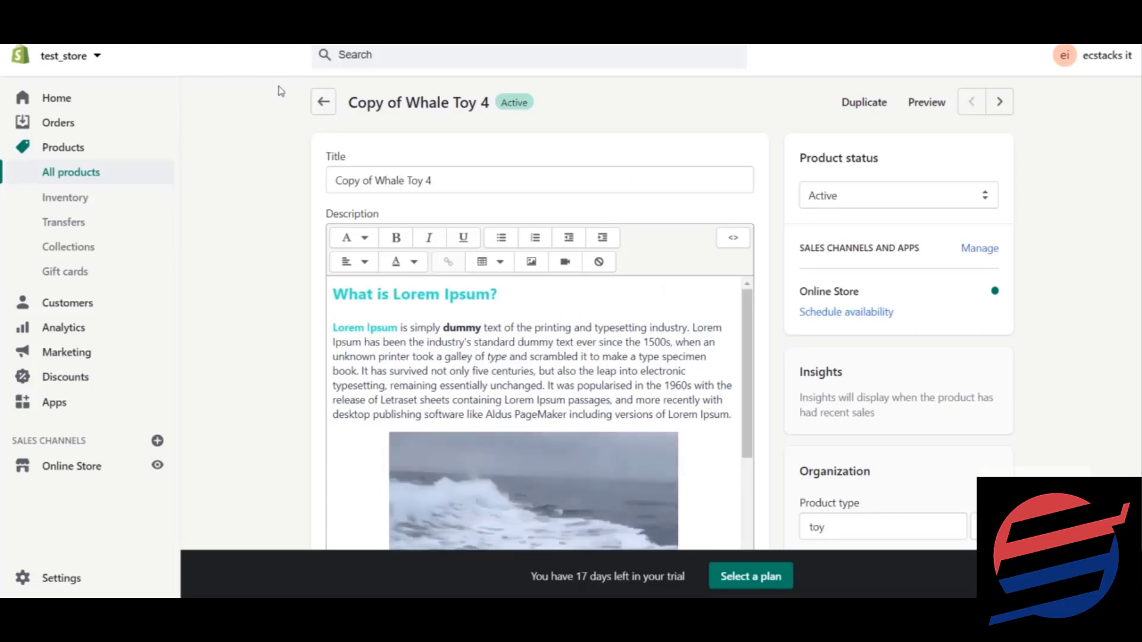
- Leave the product editor and return to the admin Home dashboard
left_click(315, 106)
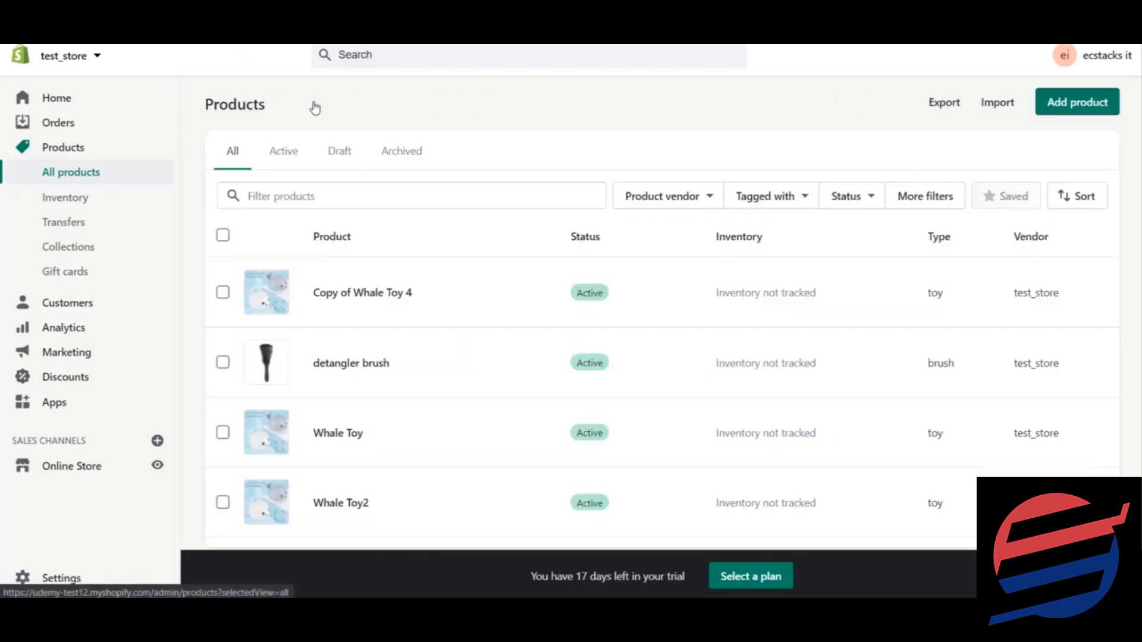
left_click(110, 100)
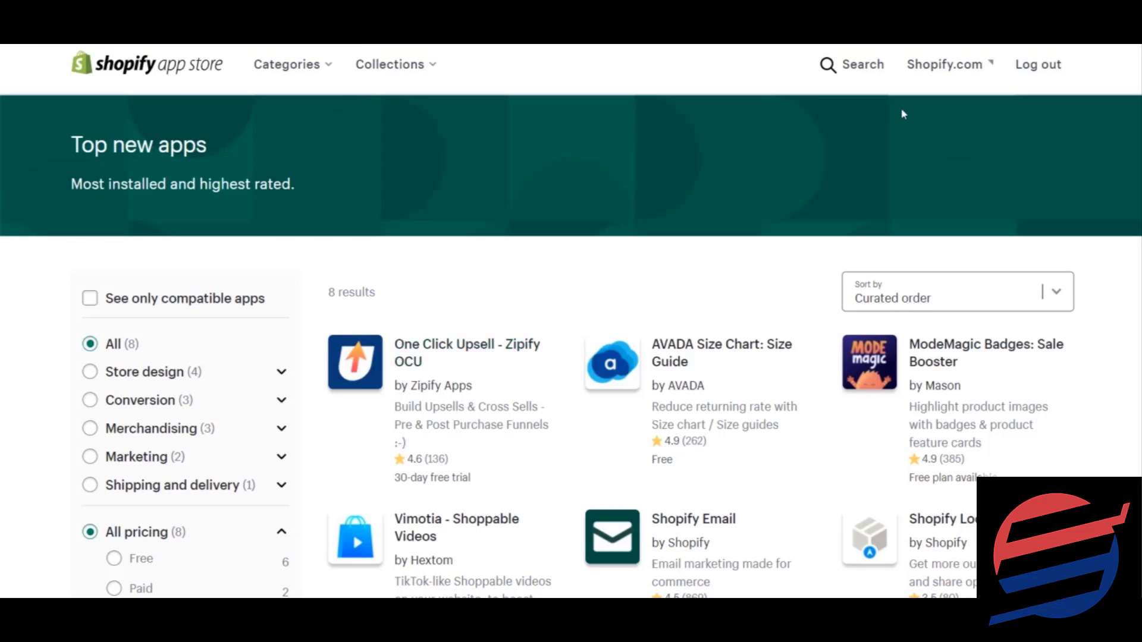
- Search the App Store for 'judme.me' and open the Judge.me Product Reviews listing
left_click(863, 65)
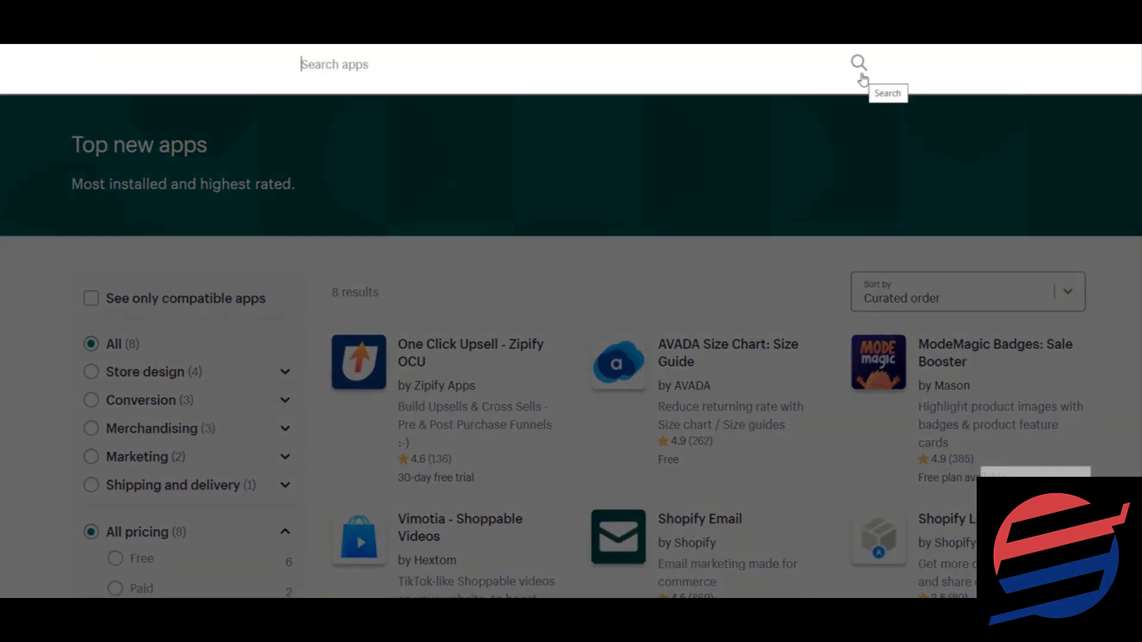
type("judme")
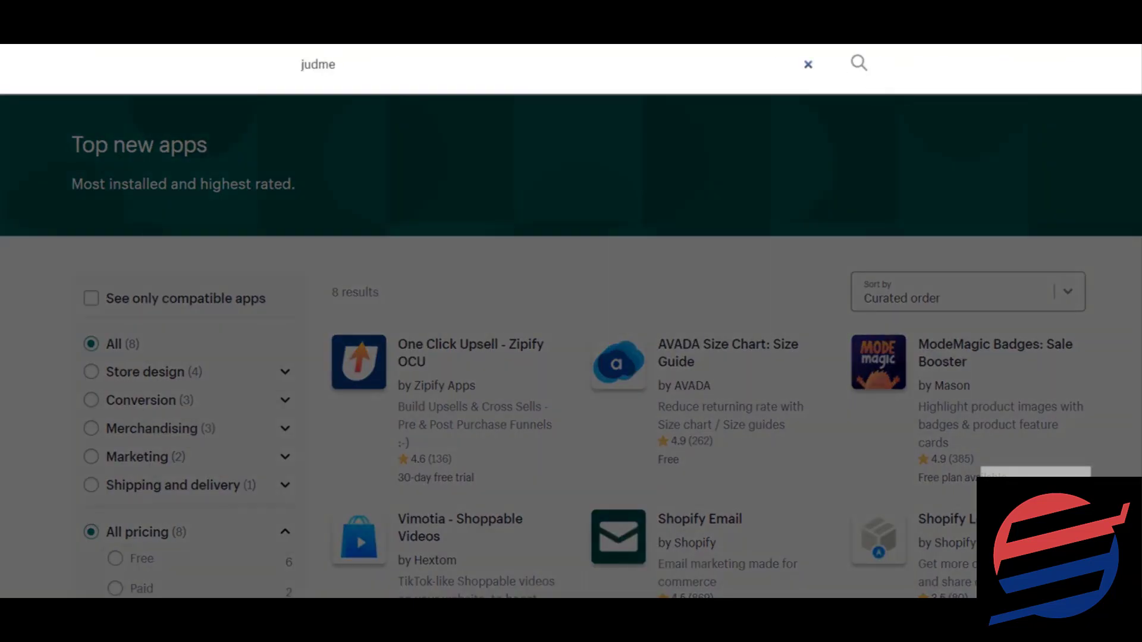
type(".me")
key("Return")
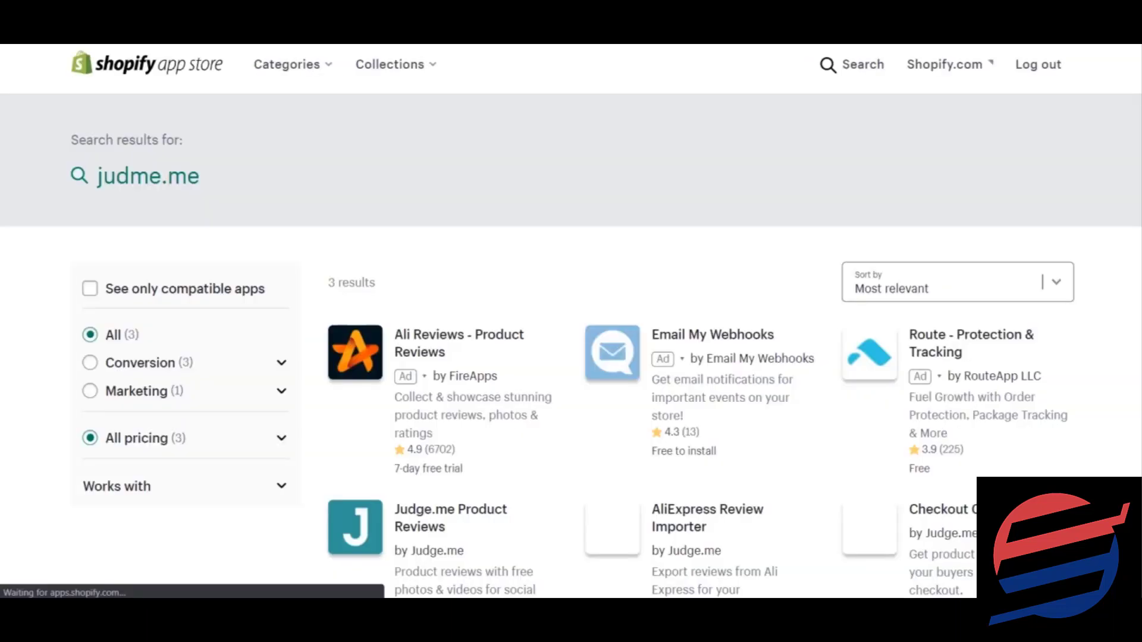
scroll(504, 199, "down", 3)
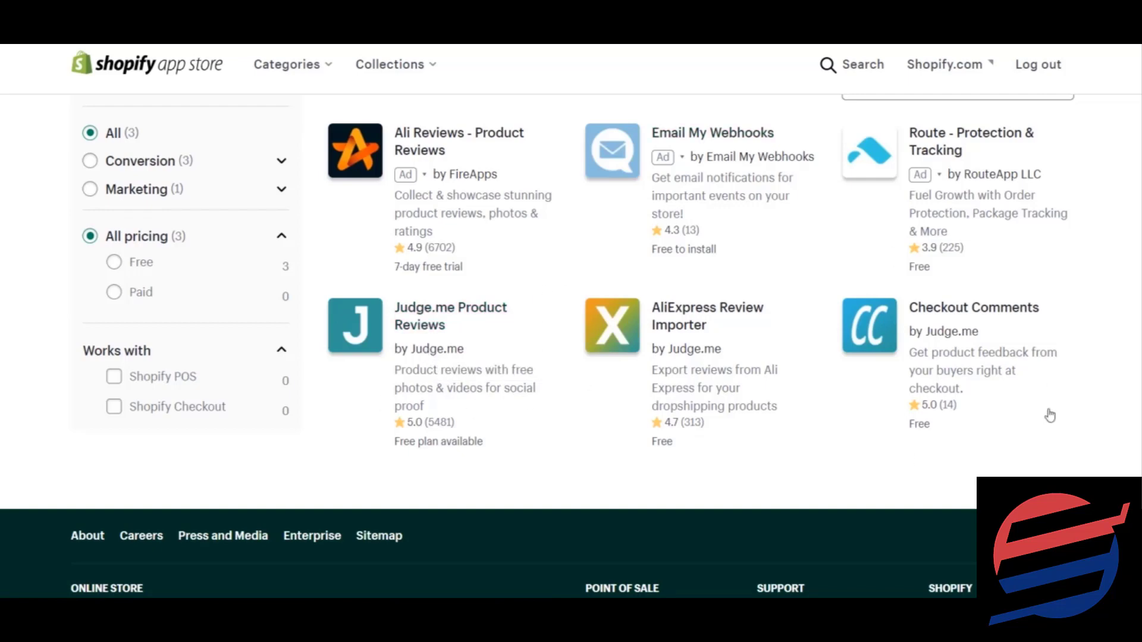
left_click(464, 322)
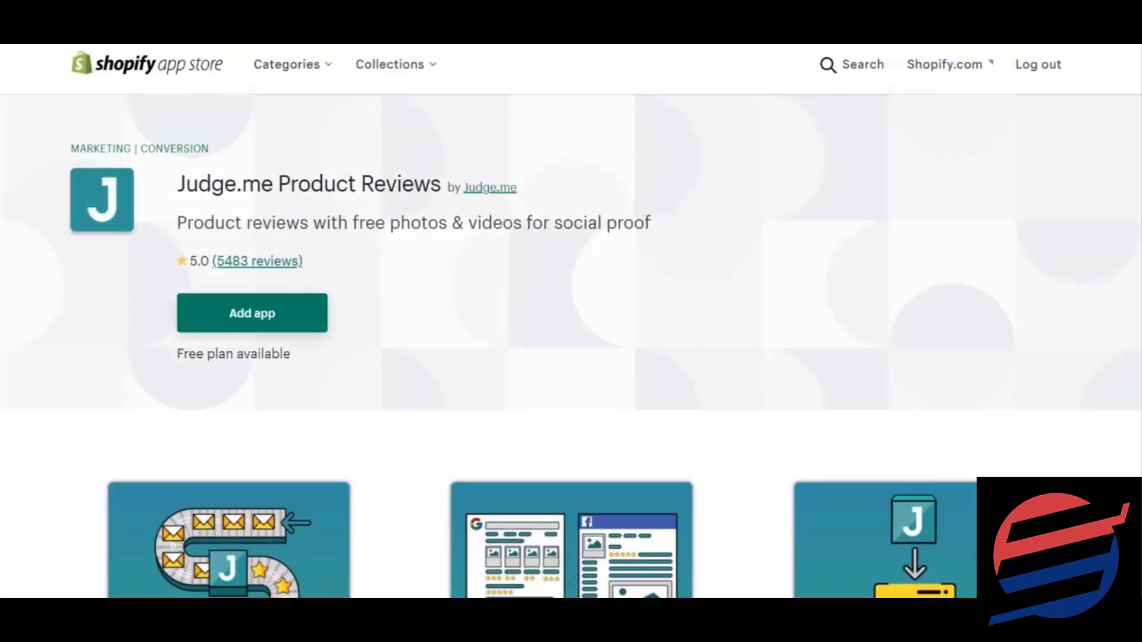
- Scroll through Judge.me's description, pricing plans and reviews, then back to the top
scroll(571, 345, "down", 5)
scroll(571, 345, "down", 4)
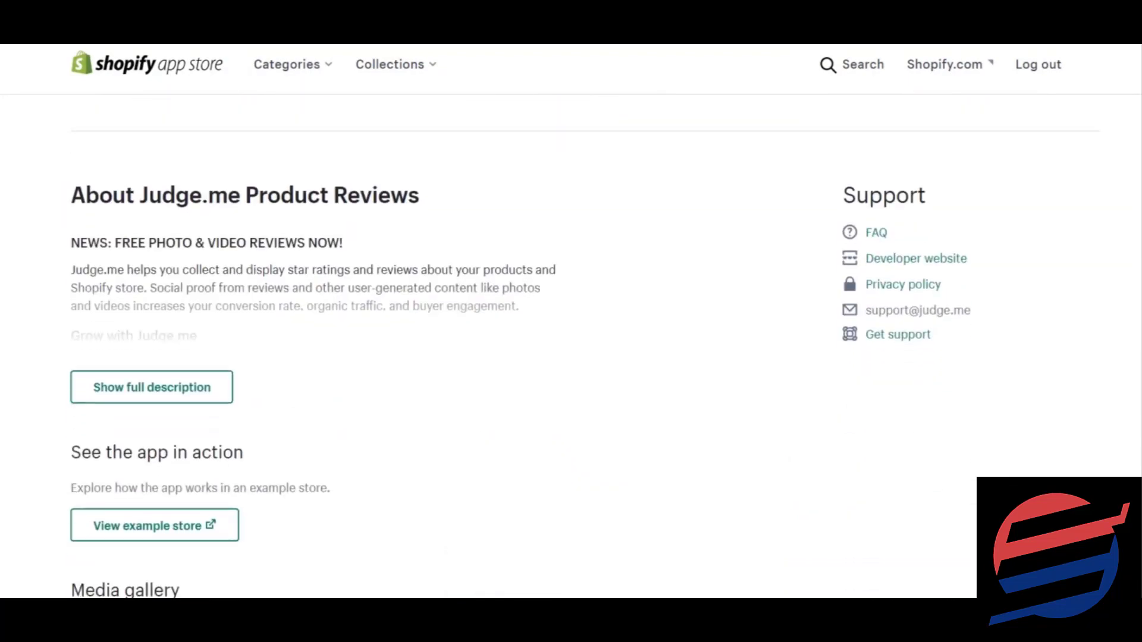
scroll(571, 345, "down", 5)
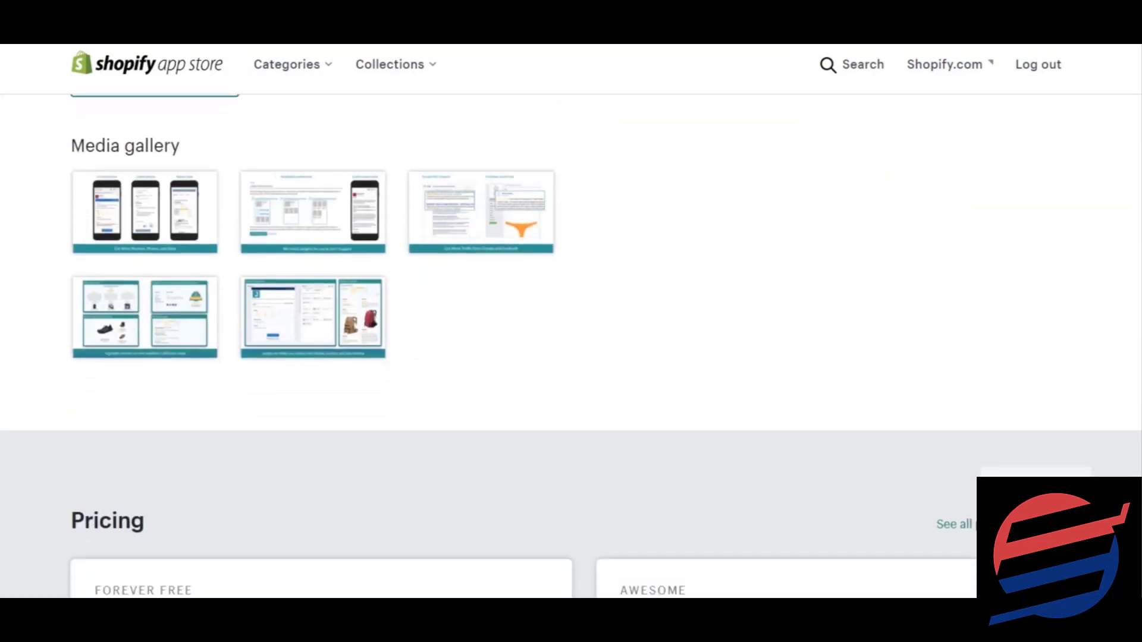
scroll(571, 345, "down", 7)
scroll(571, 345, "up", 2)
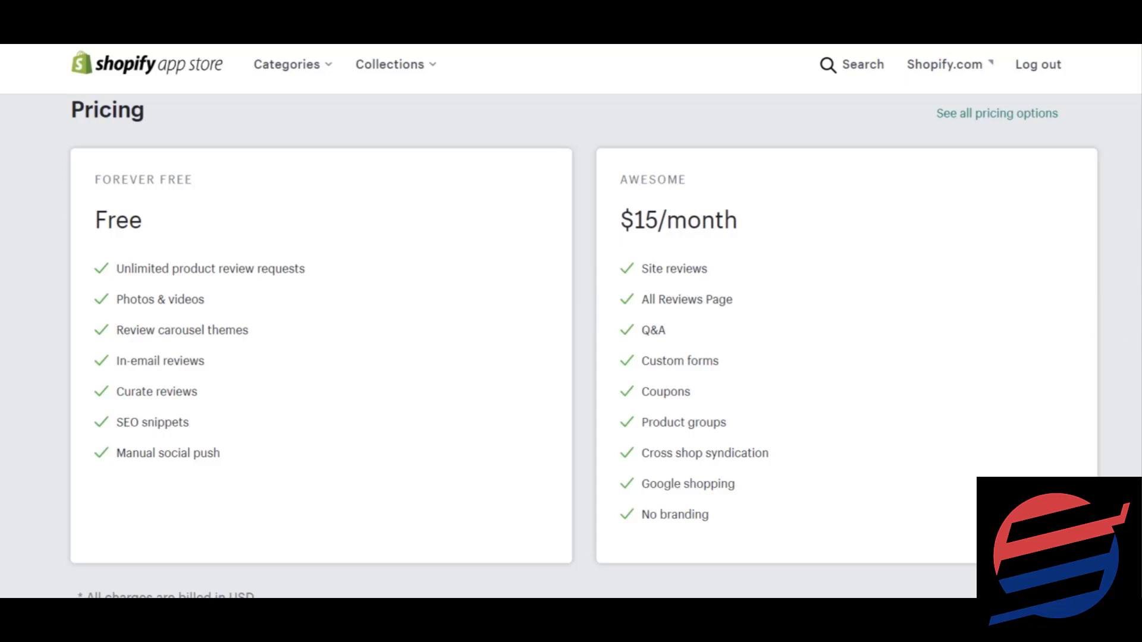
scroll(584, 346, "down", 1)
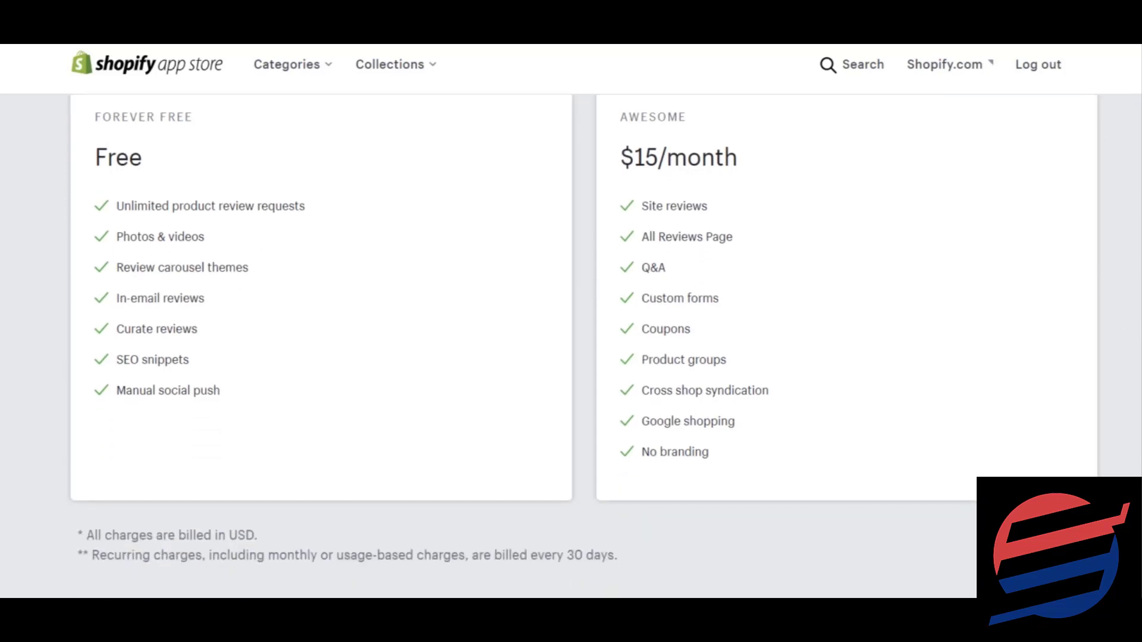
scroll(550, 345, "down", 1)
scroll(572, 351, "up", 4)
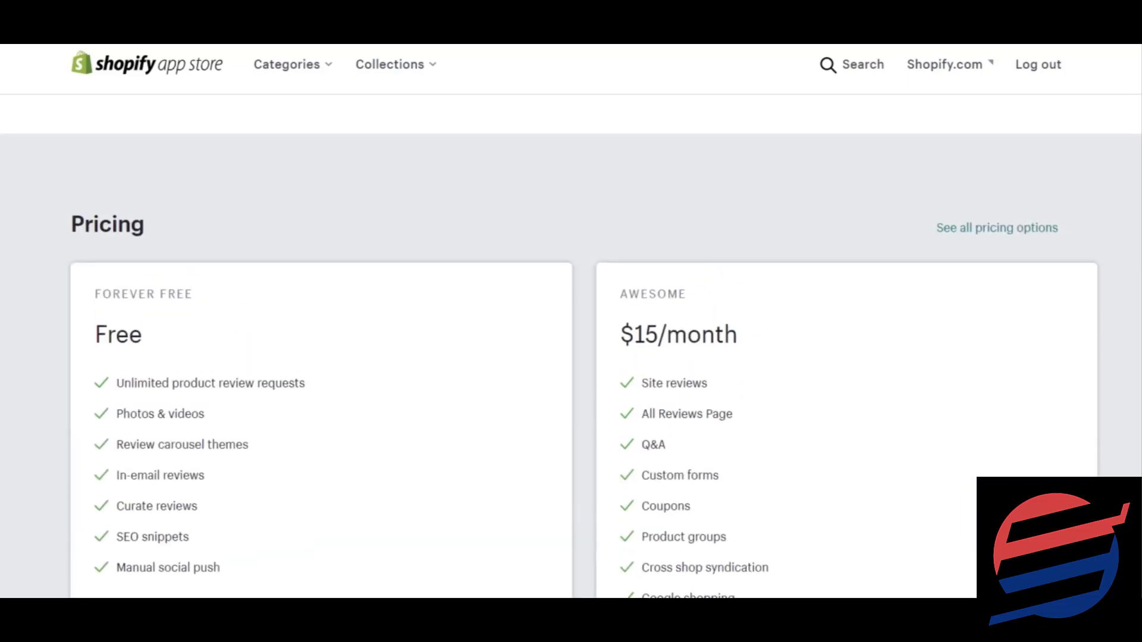
scroll(571, 351, "down", 3)
scroll(571, 351, "up", 1)
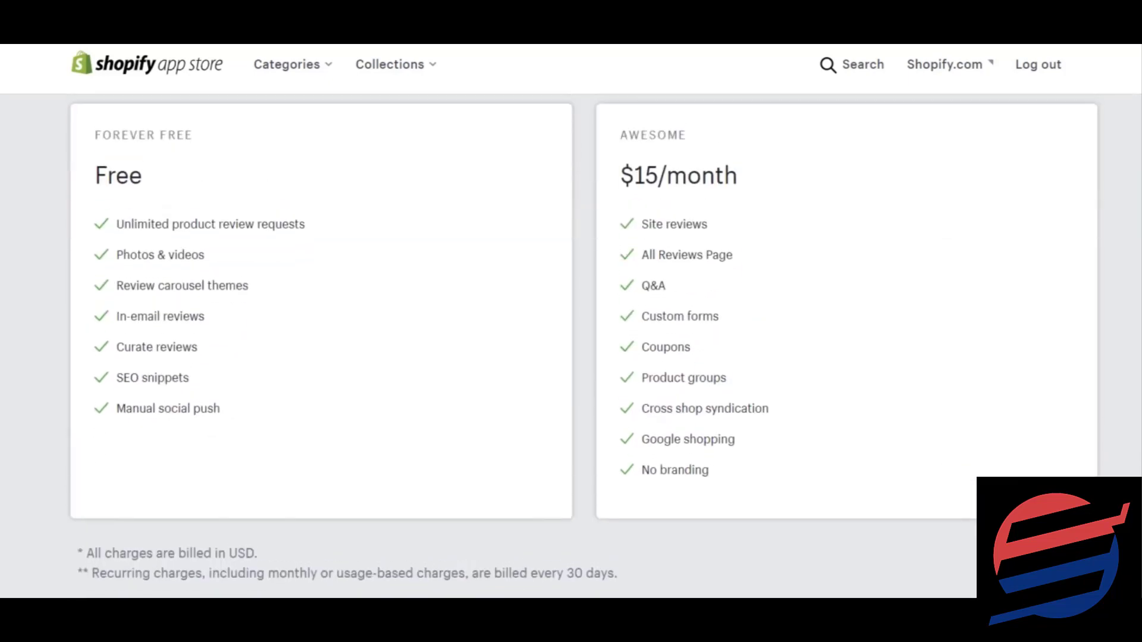
scroll(571, 351, "down", 3)
scroll(571, 351, "down", 3)
scroll(571, 351, "down", 4)
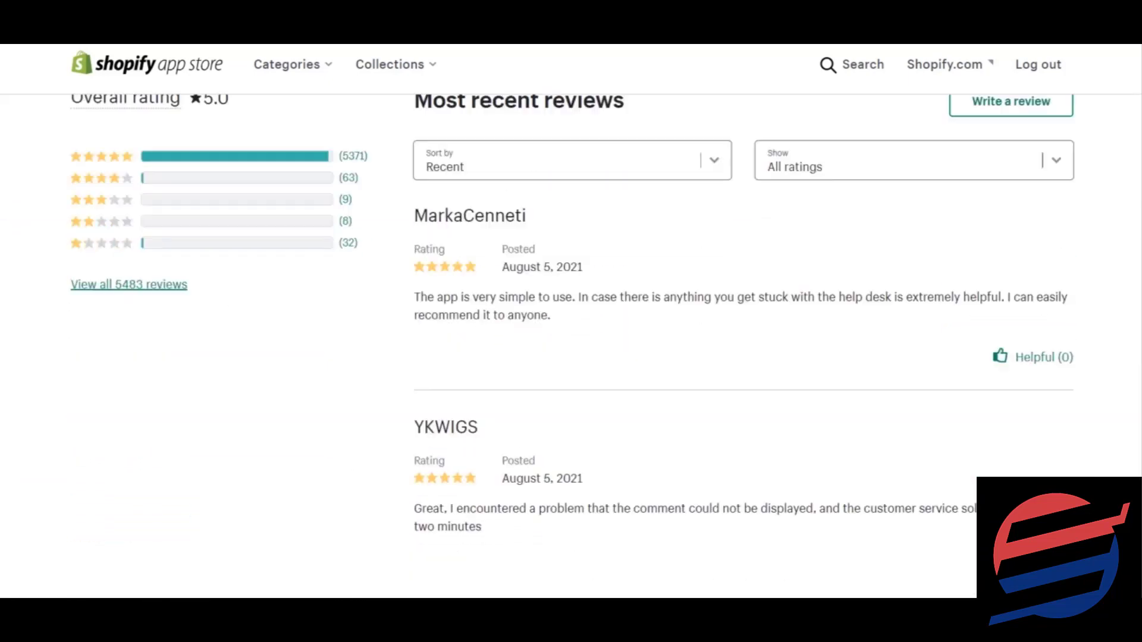
scroll(571, 351, "down", 8)
scroll(571, 351, "up", 4)
scroll(571, 351, "up", 20)
scroll(571, 351, "up", 5)
scroll(571, 351, "up", 4)
scroll(571, 351, "up", 3)
scroll(571, 351, "up", 3)
scroll(571, 351, "up", 2)
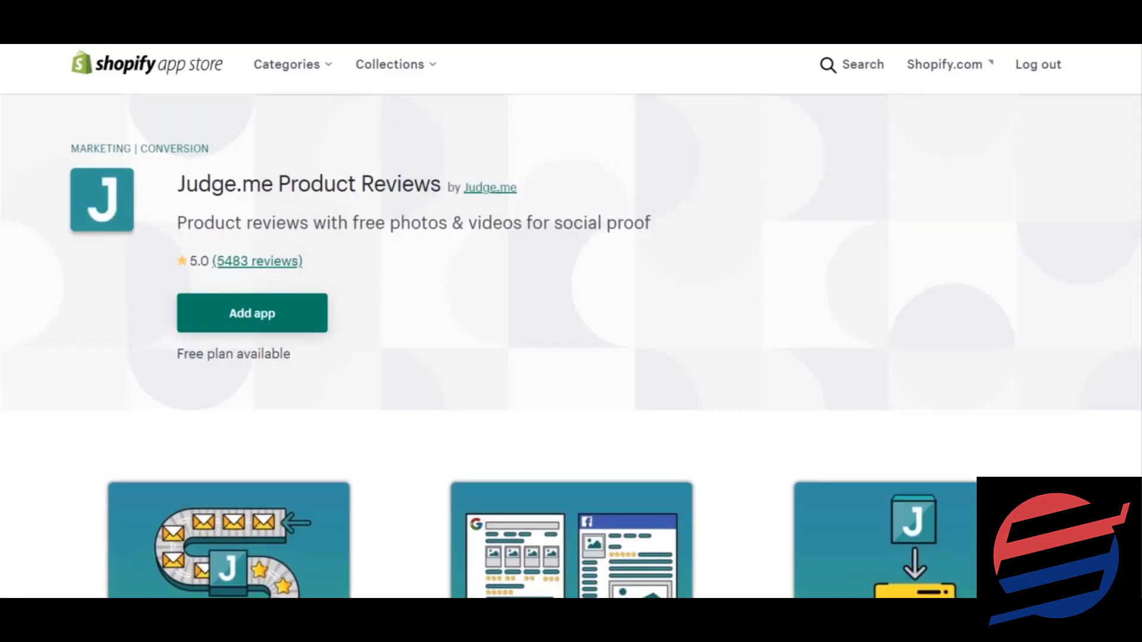
- Add Judge.me Product Reviews and approve its permissions to install it on test_store
left_click(260, 309)
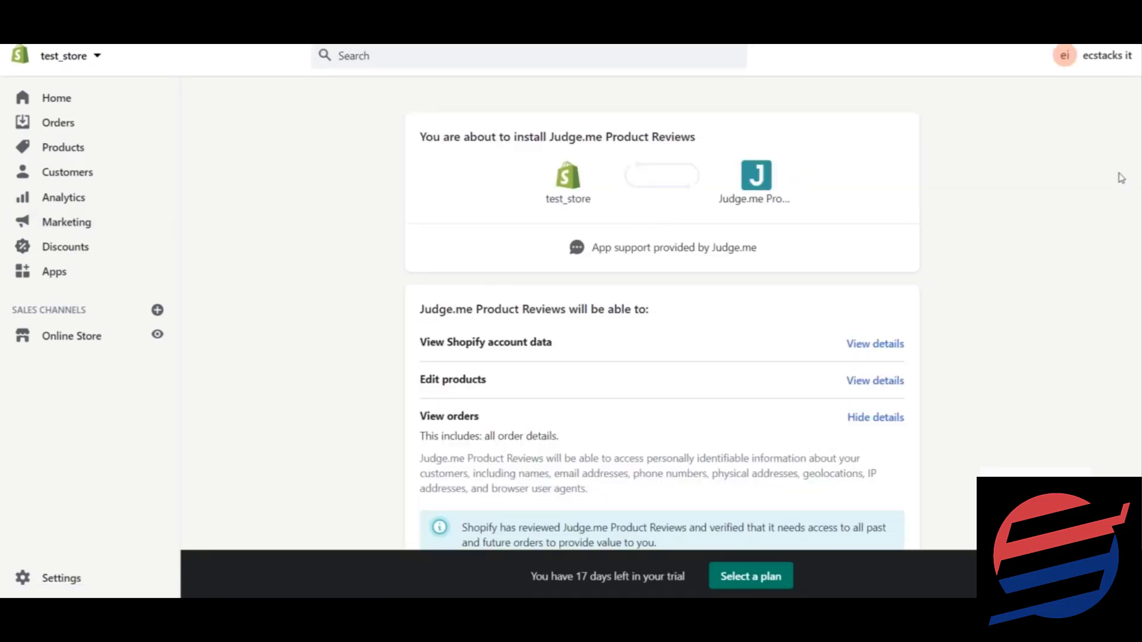
scroll(1058, 192, "down", 2)
scroll(662, 312, "down", 2)
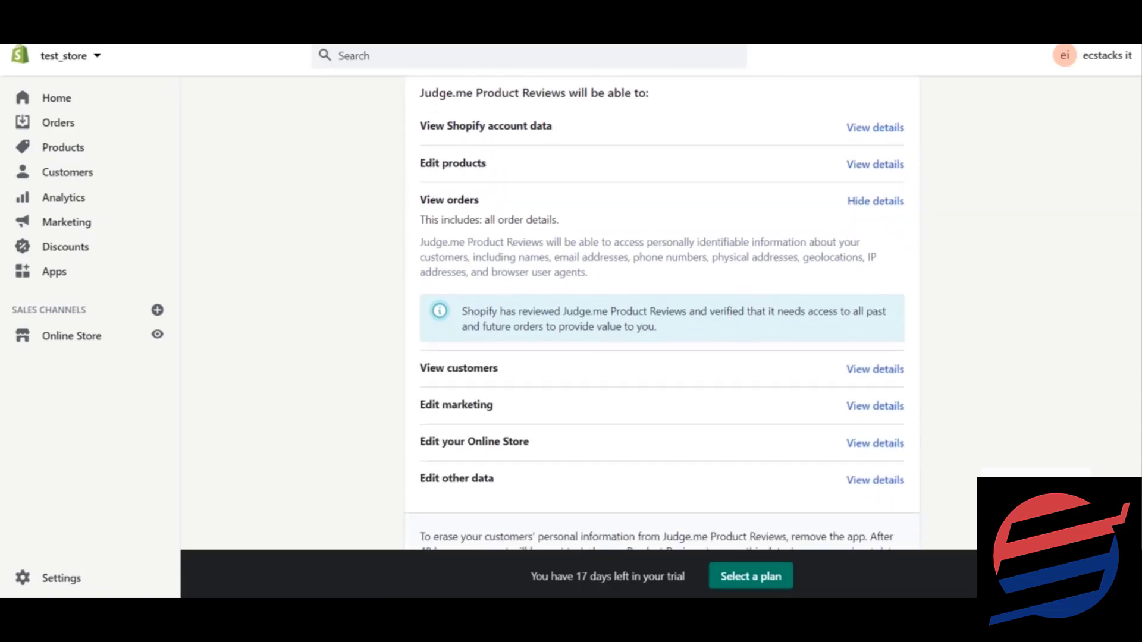
scroll(663, 311, "down", 2)
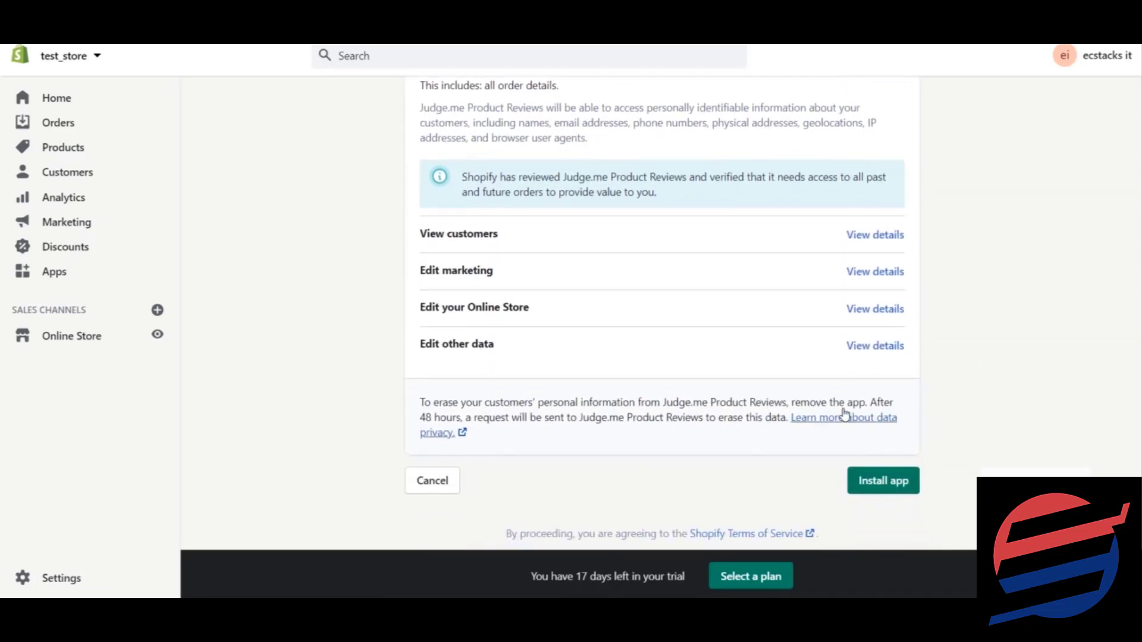
left_click(861, 491)
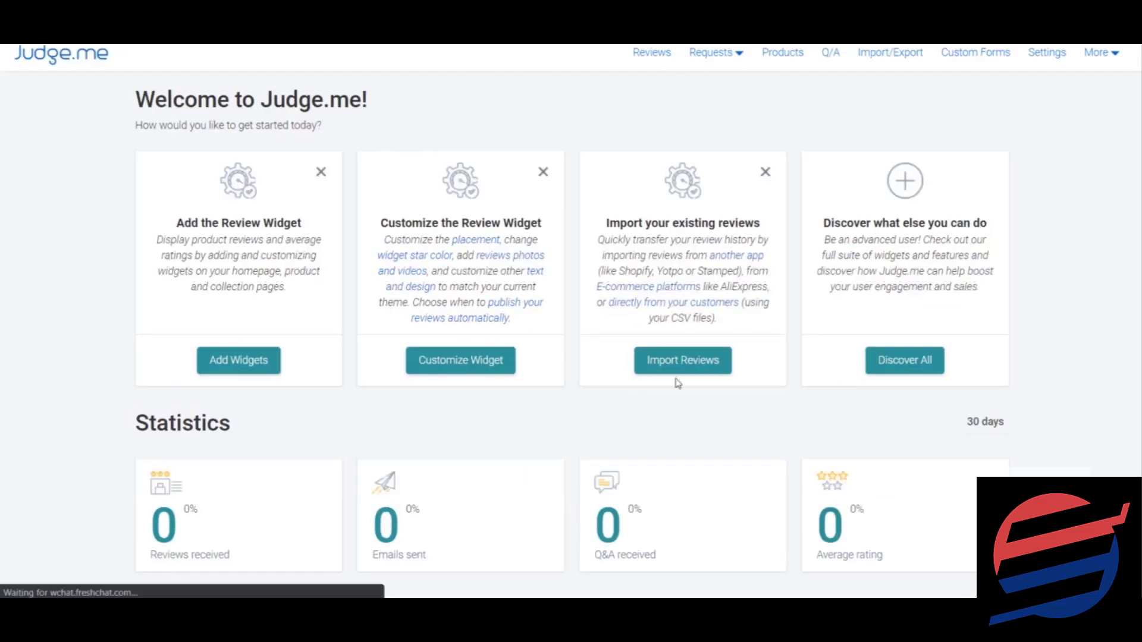
scroll(1081, 235, "down", 1)
scroll(1081, 235, "up", 1)
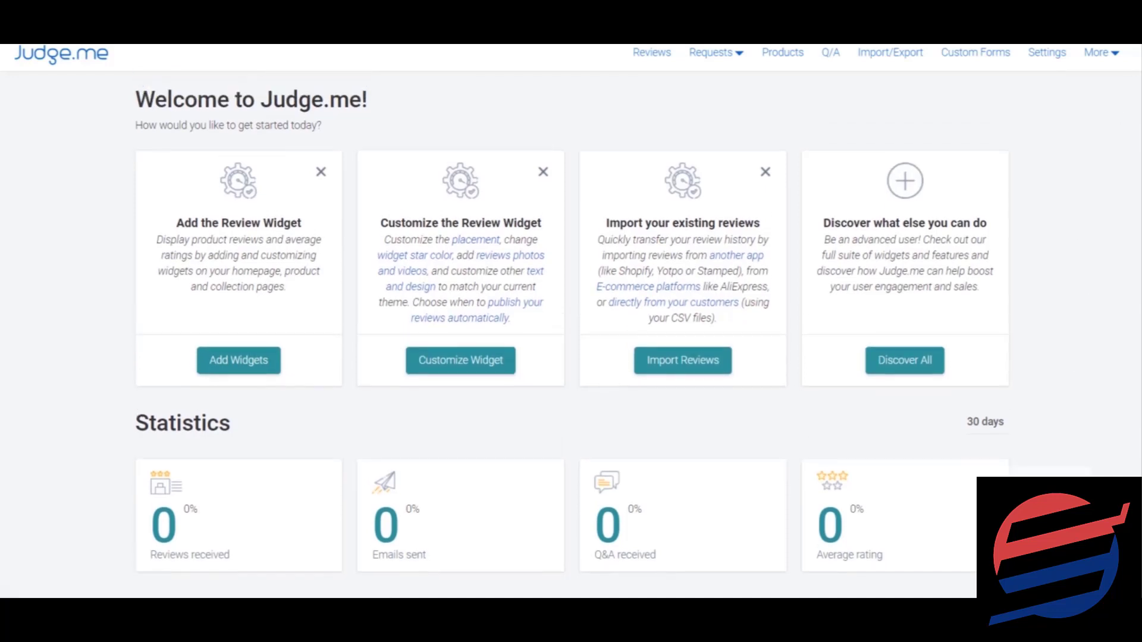
left_click(733, 57)
left_click(733, 56)
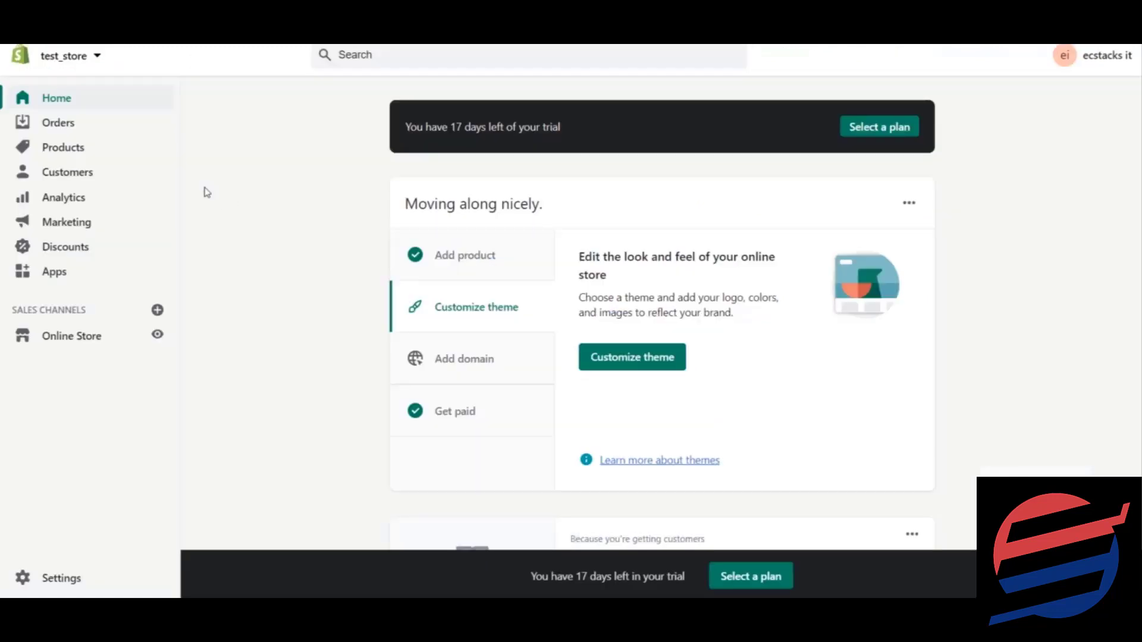
left_click(57, 271)
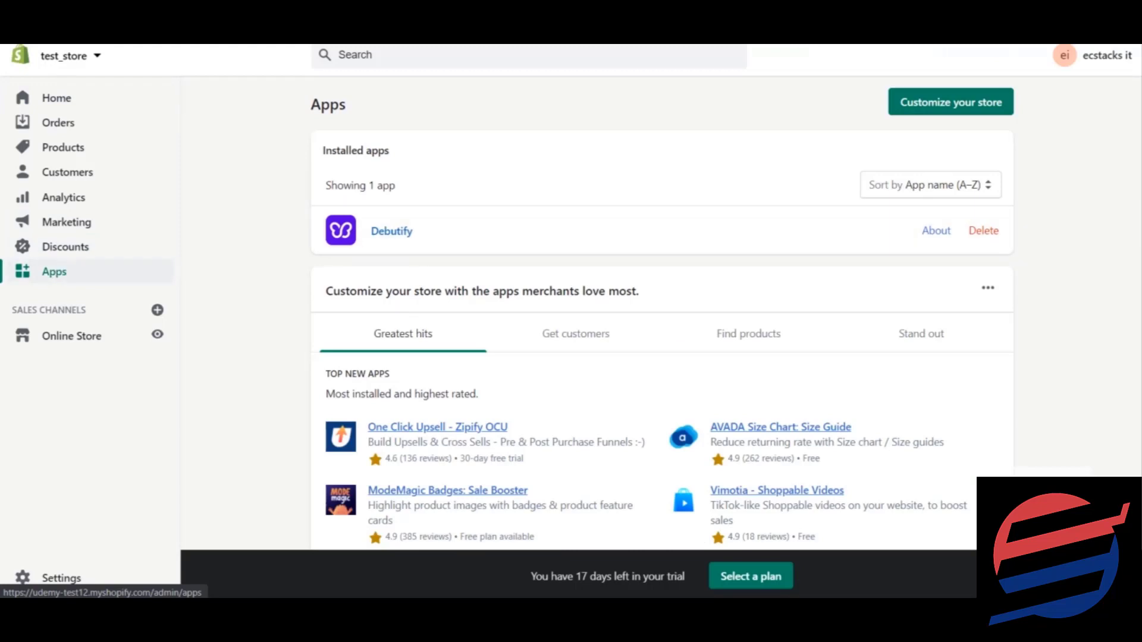
scroll(788, 302, "down", 3)
scroll(329, 218, "up", 3)
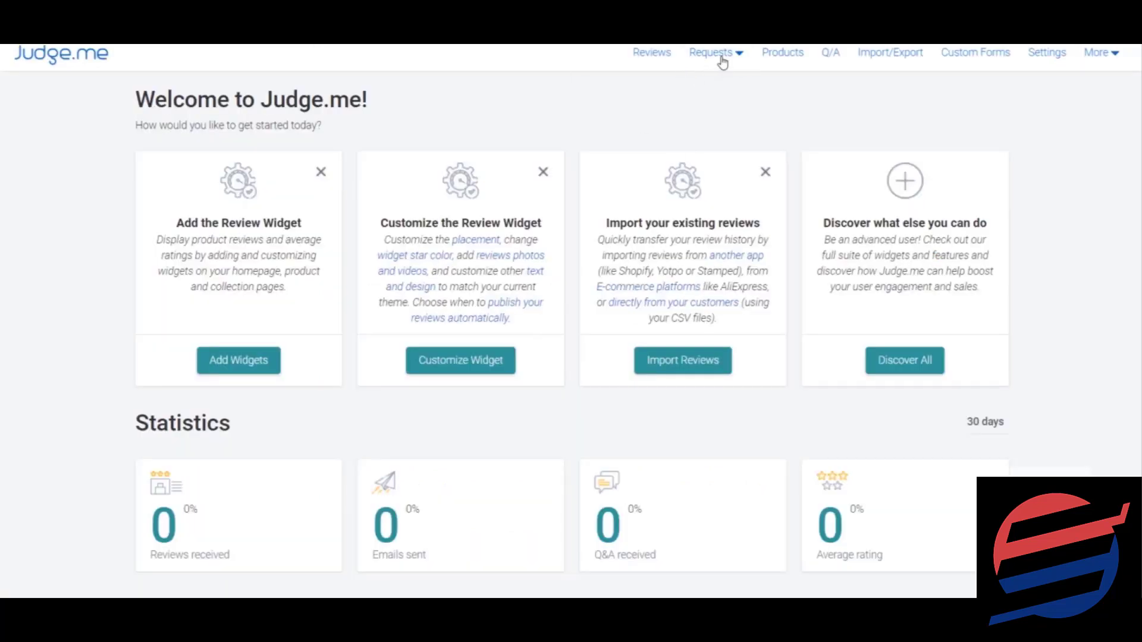
left_click(720, 57)
left_click(722, 89)
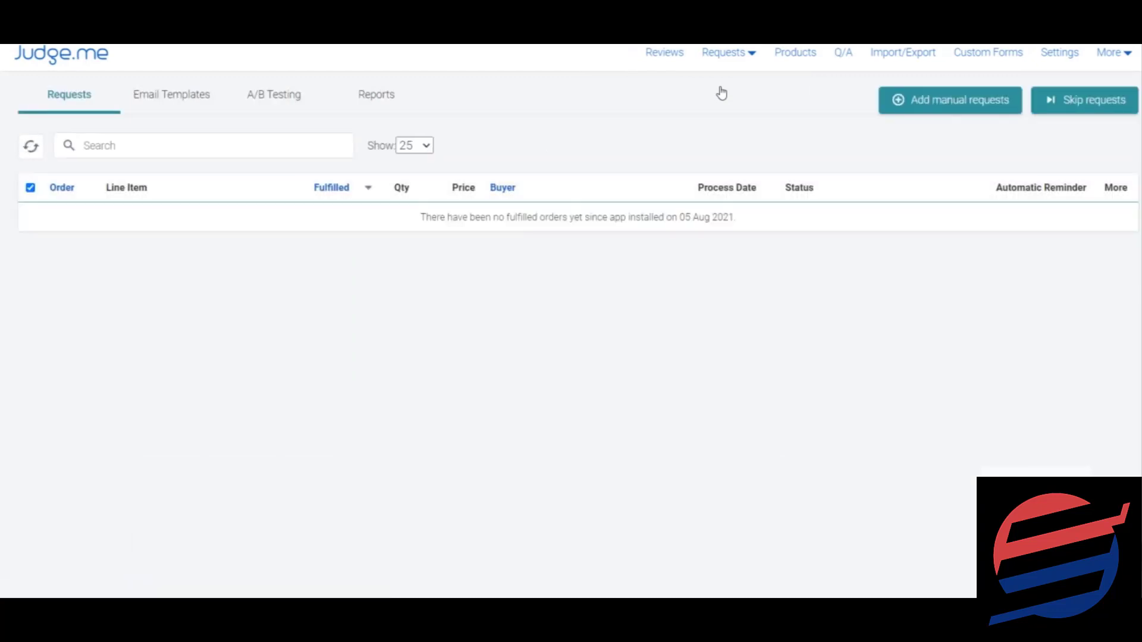
left_click(678, 50)
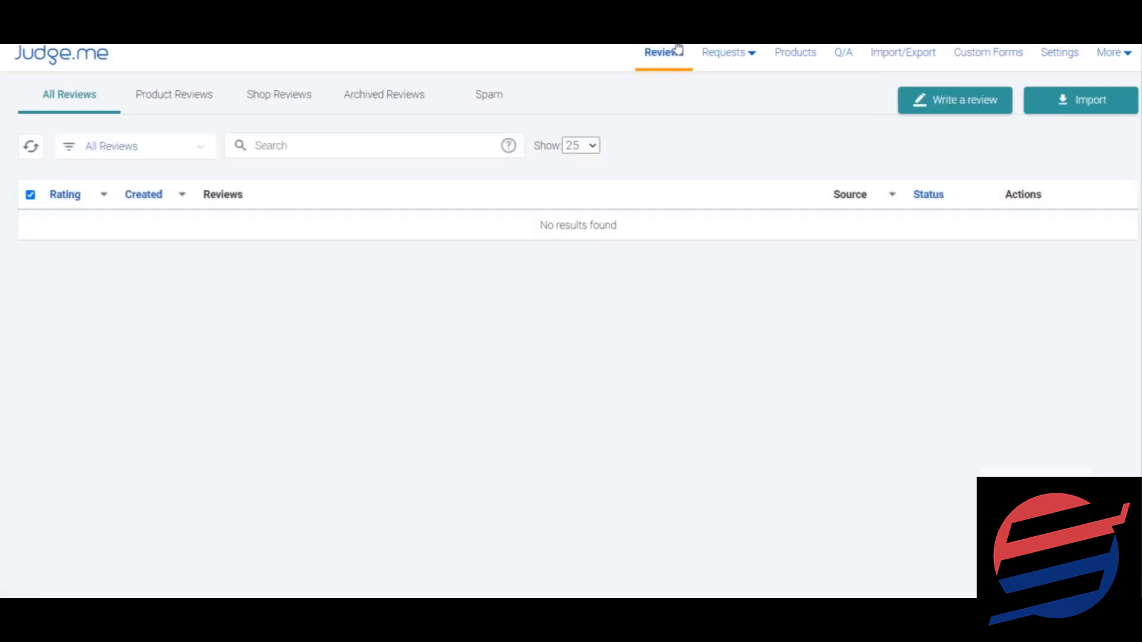
left_click(157, 110)
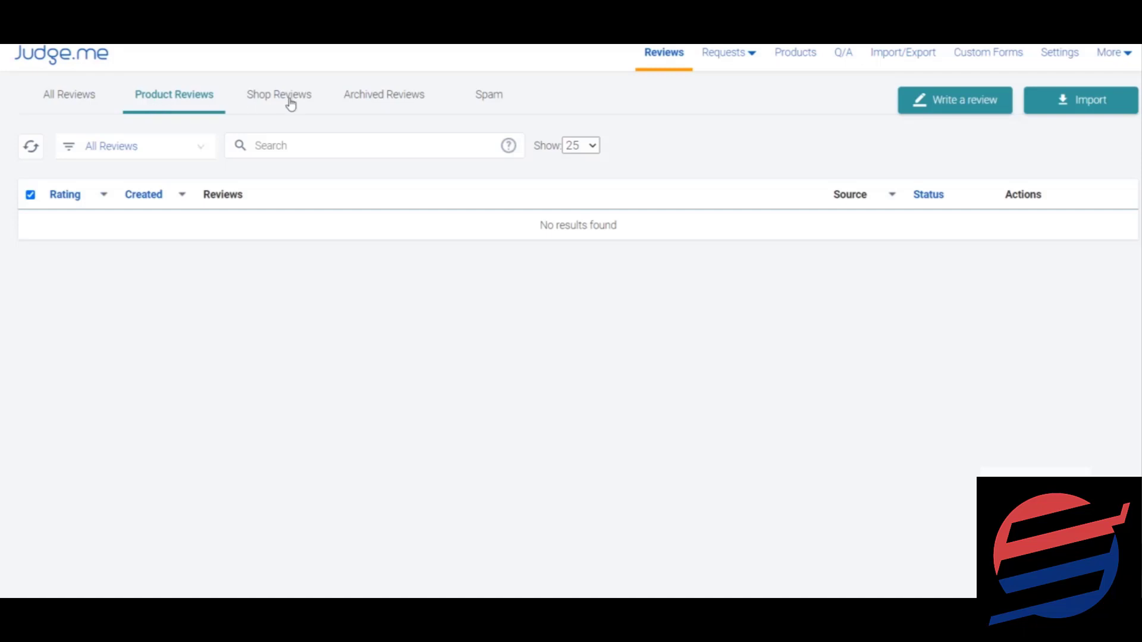
left_click(287, 97)
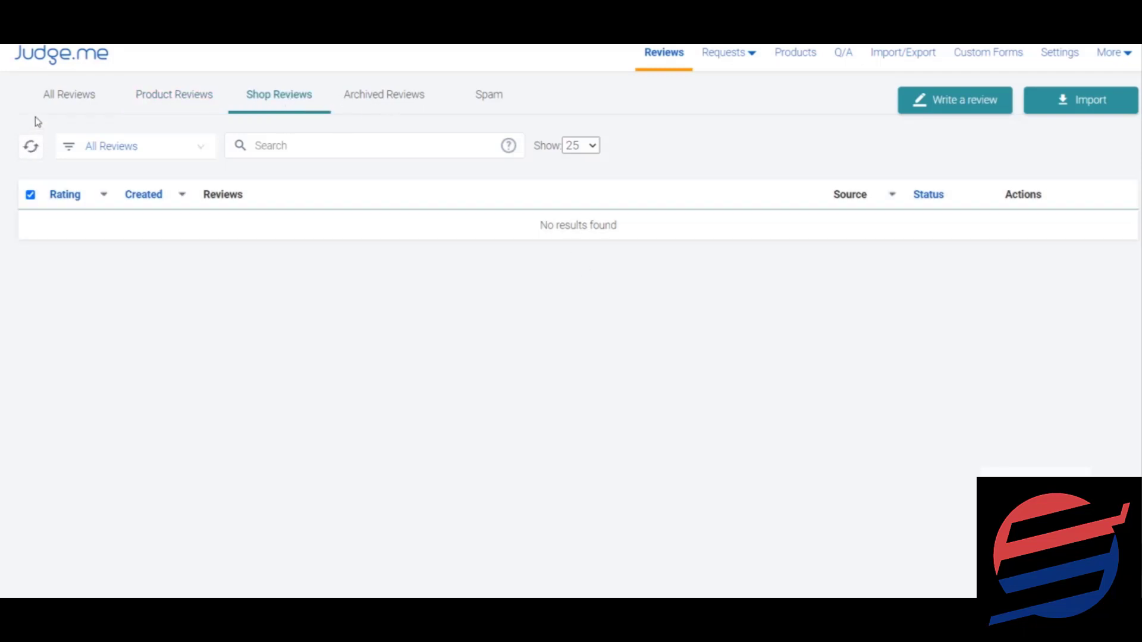
left_click(61, 97)
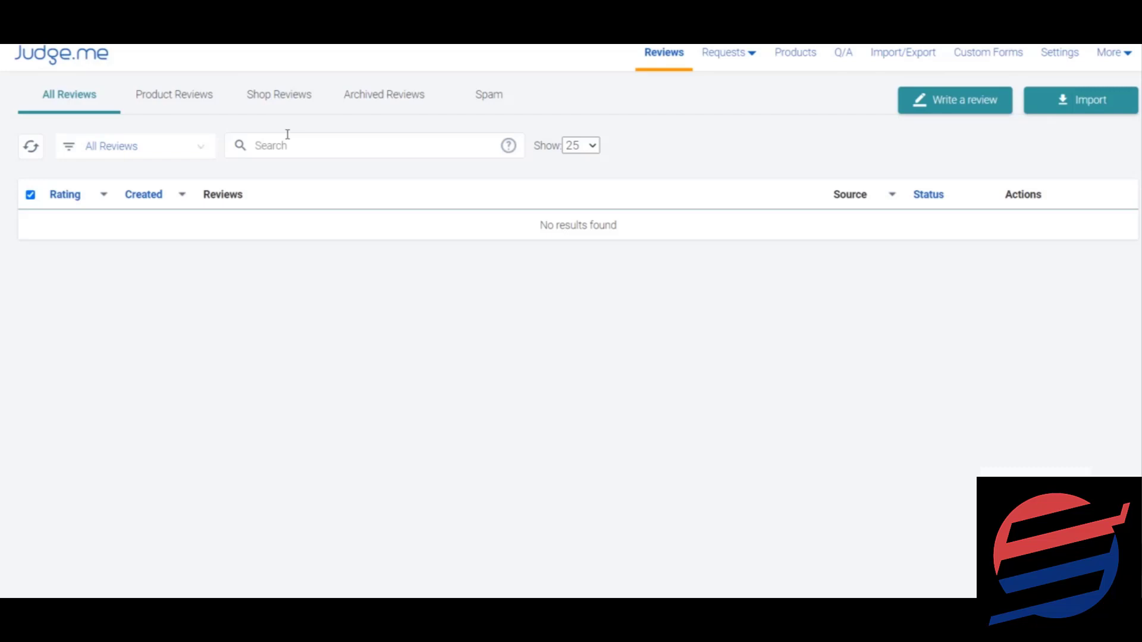
left_click(72, 63)
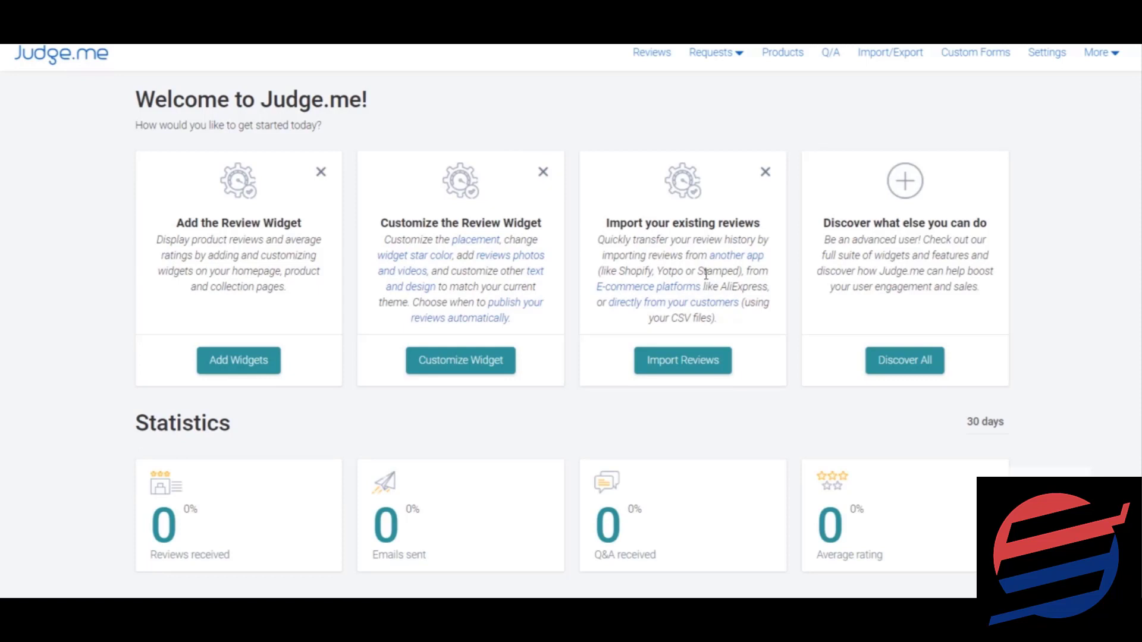
- Open Judge.me's Import Reviews page and scroll to the From Ecommerce Platforms options
left_click(701, 364)
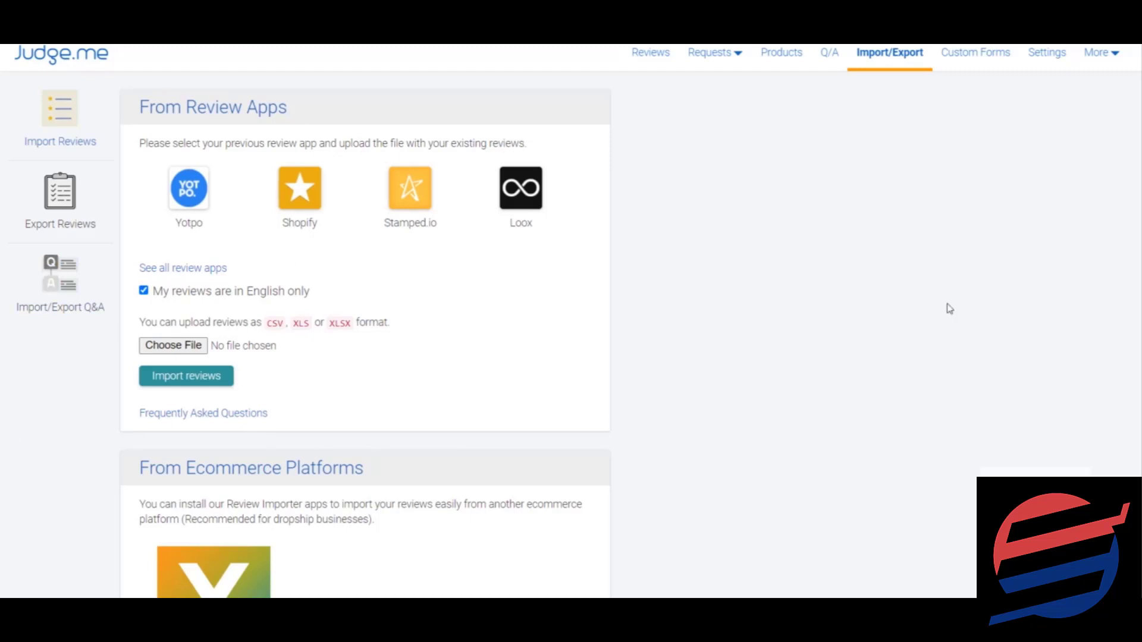
scroll(365, 334, "down", 5)
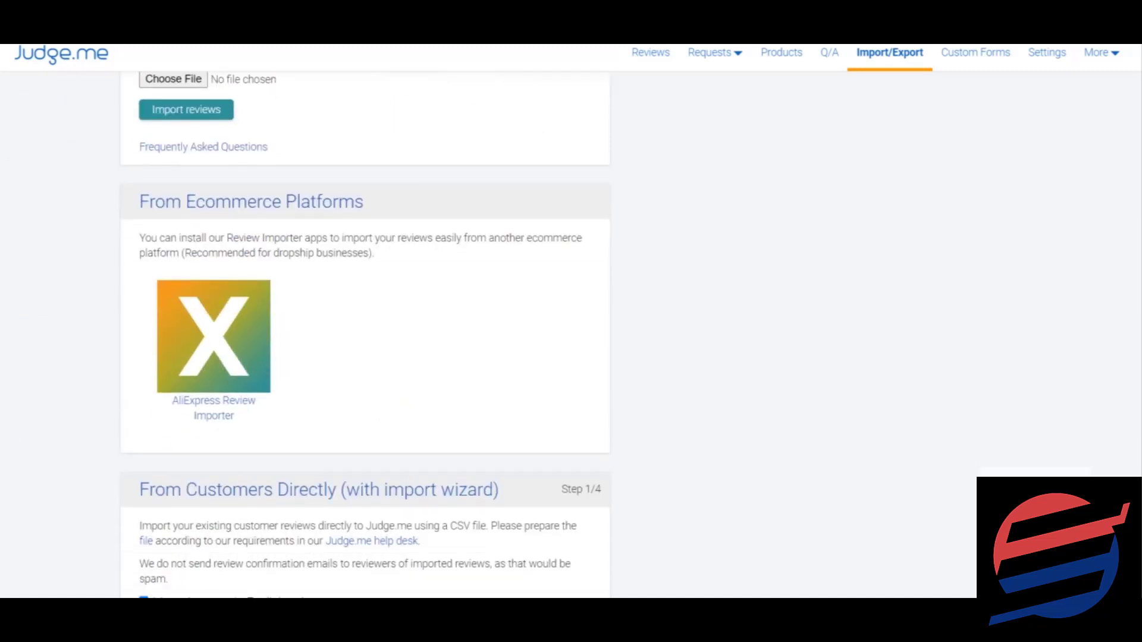
scroll(366, 333, "up", 1)
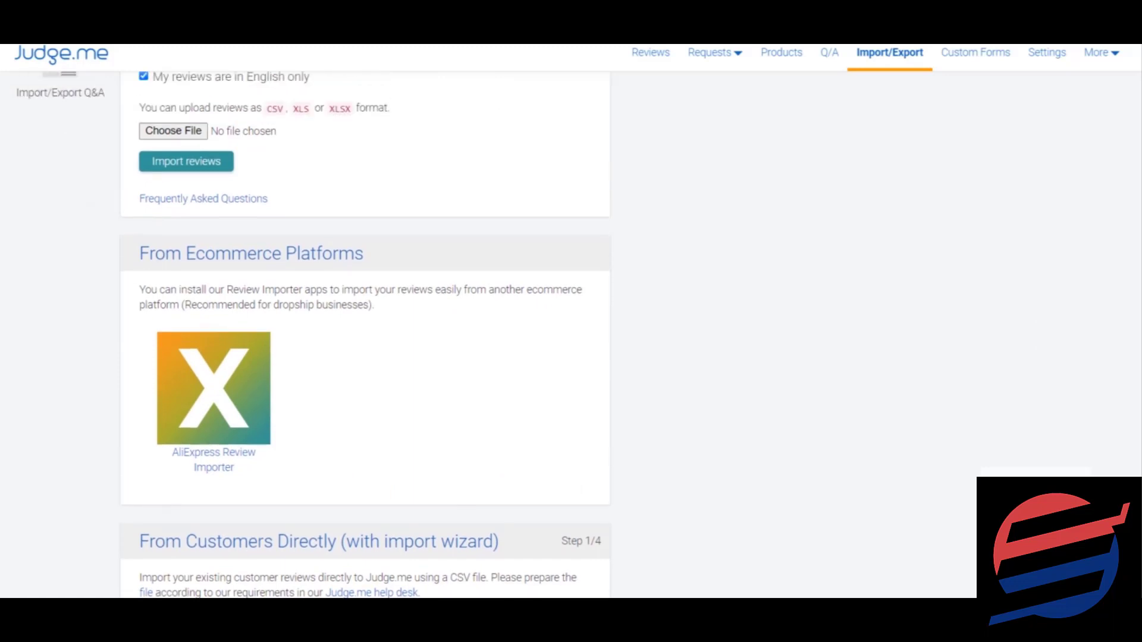
scroll(365, 333, "up", 3)
scroll(366, 333, "down", 1)
scroll(365, 333, "down", 3)
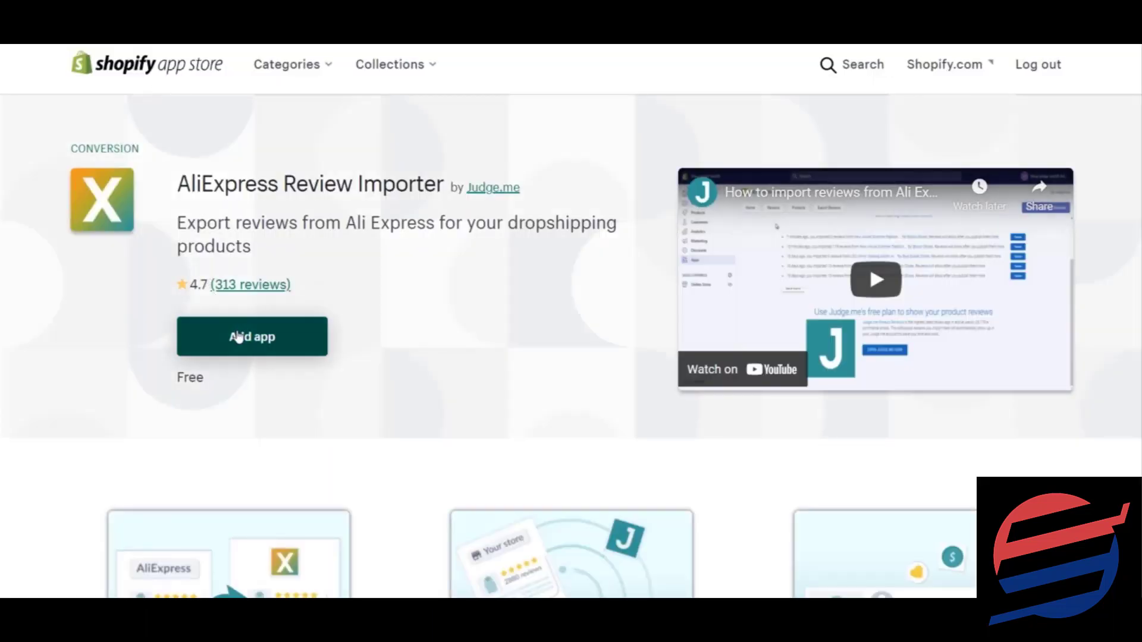
- Add the free AliExpress Review Importer app from its App Store listing
left_click(238, 338)
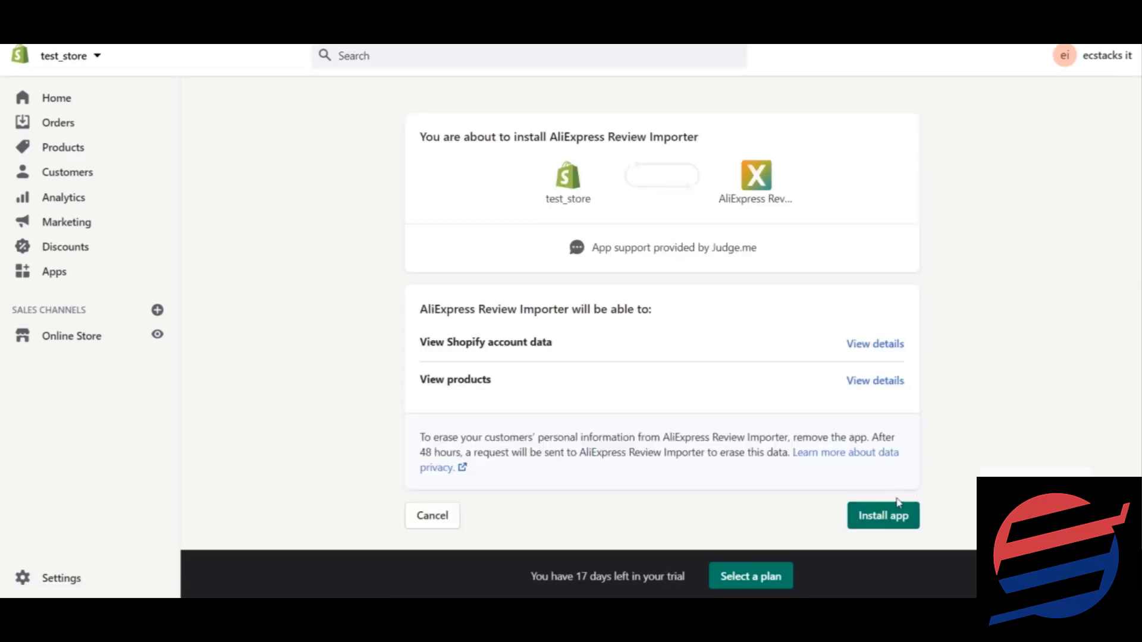
- Confirm installing AliExpress Review Importer and check it in the installed apps list
left_click(891, 515)
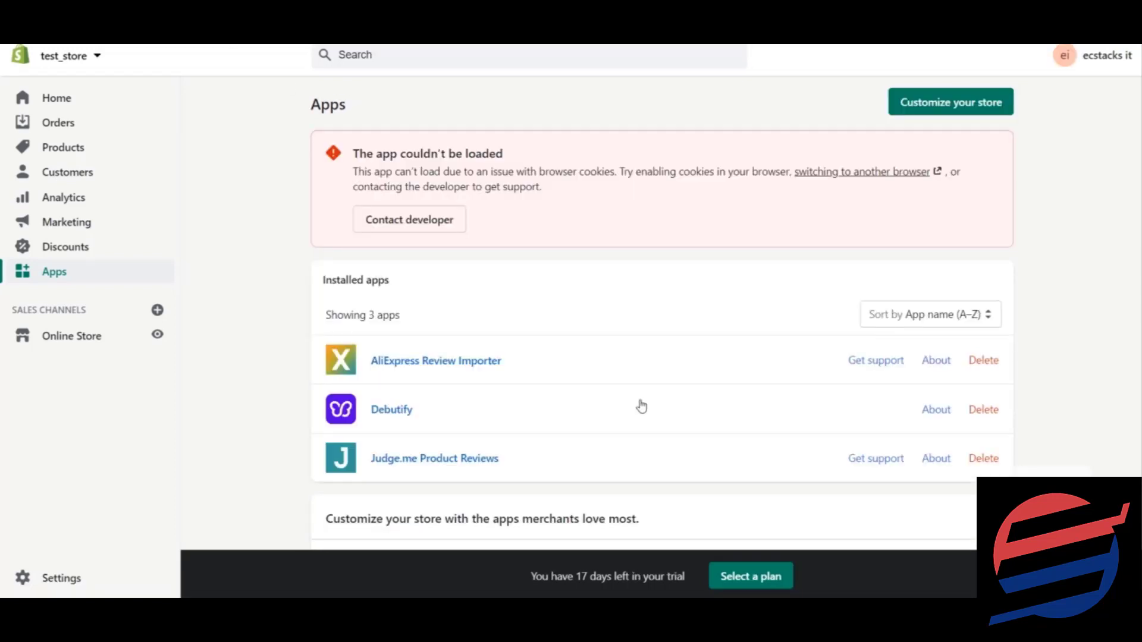
scroll(640, 405, "down", 5)
scroll(472, 260, "up", 4)
scroll(472, 260, "up", 1)
- Open AliExpress Review Importer from installed apps and look over its home page
left_click(471, 260)
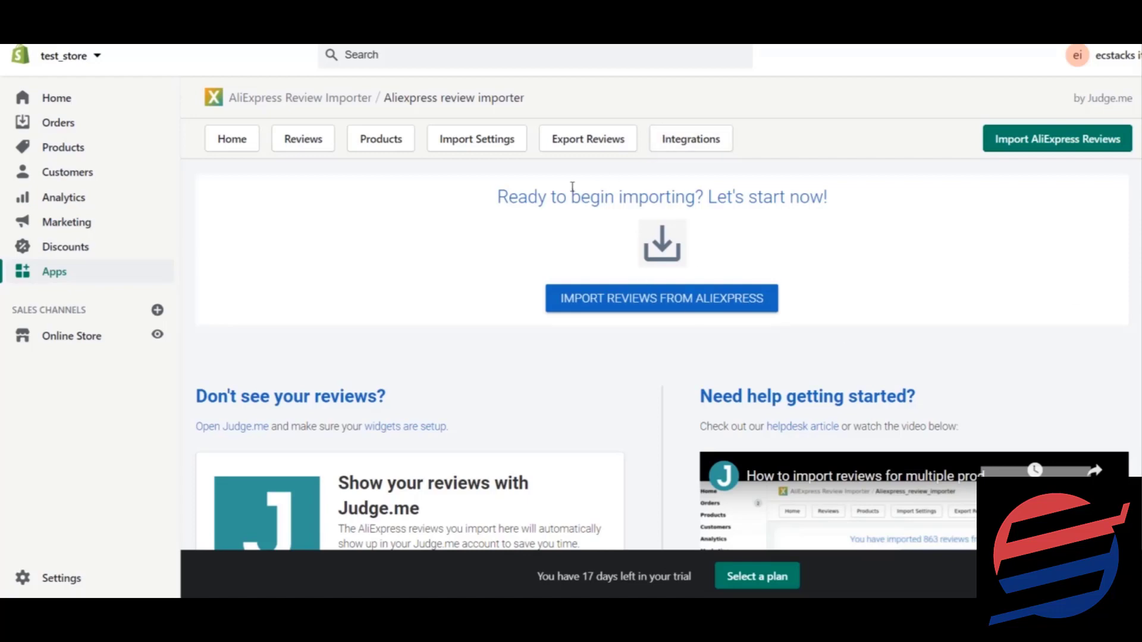
scroll(620, 350, "down", 3)
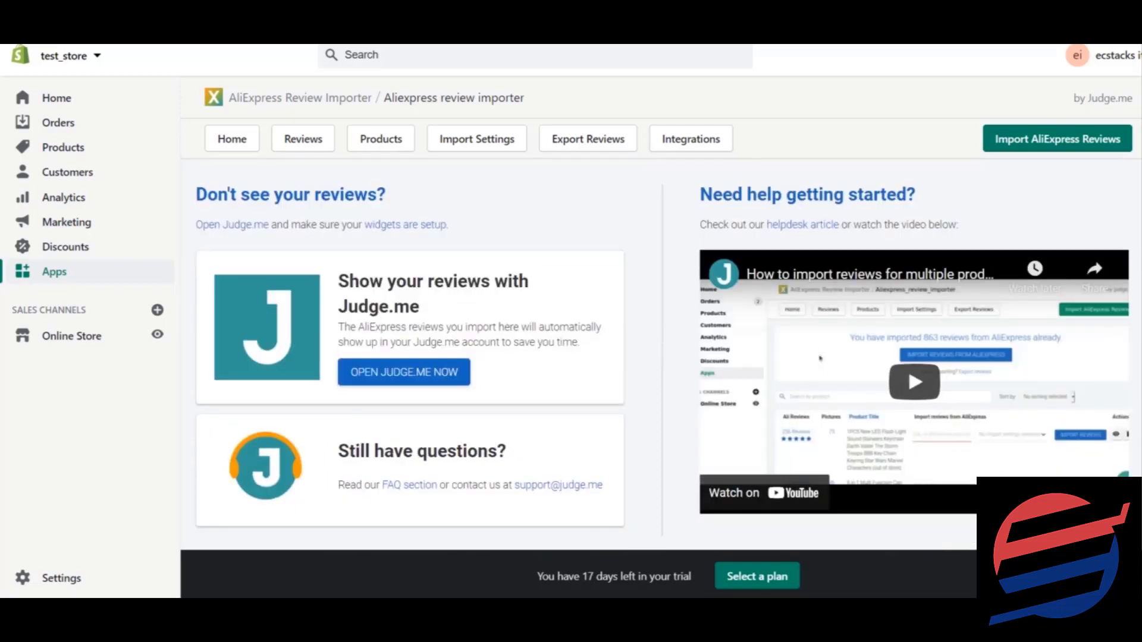
scroll(619, 350, "up", 1)
scroll(620, 349, "up", 2)
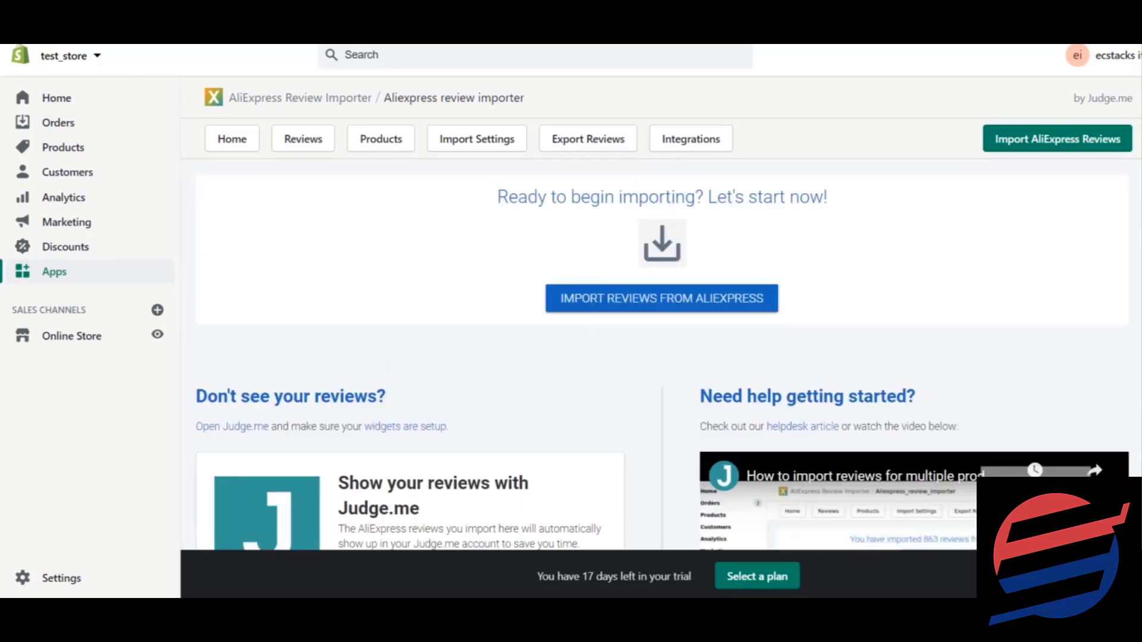
- Open the AliExpress import form and raise Number of reviews to 20
left_click(657, 302)
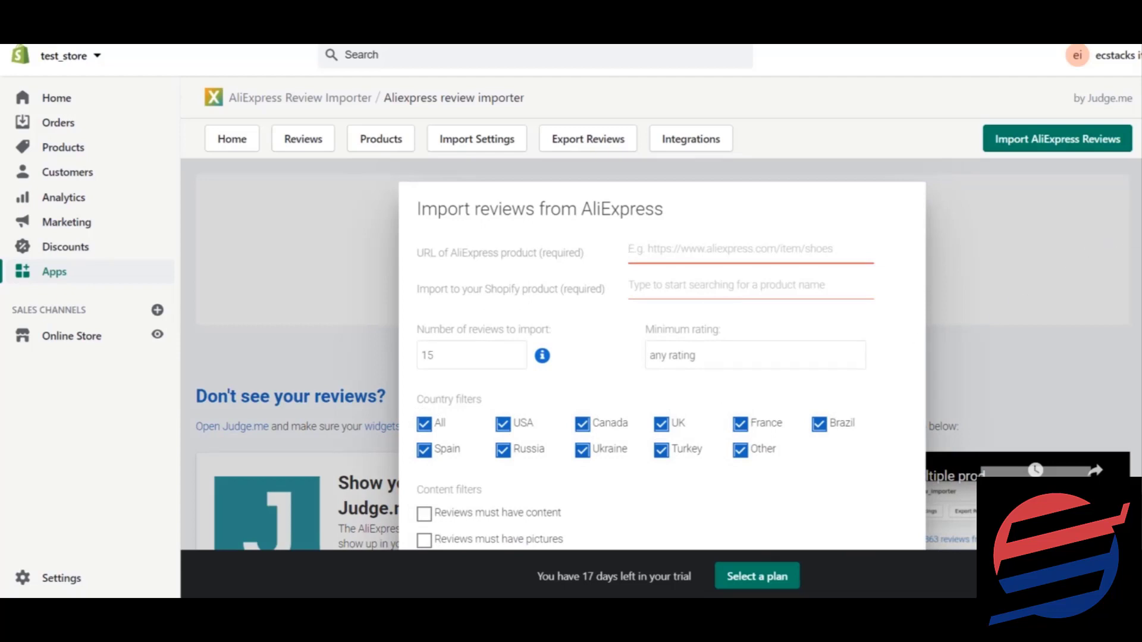
scroll(661, 355, "down", 1)
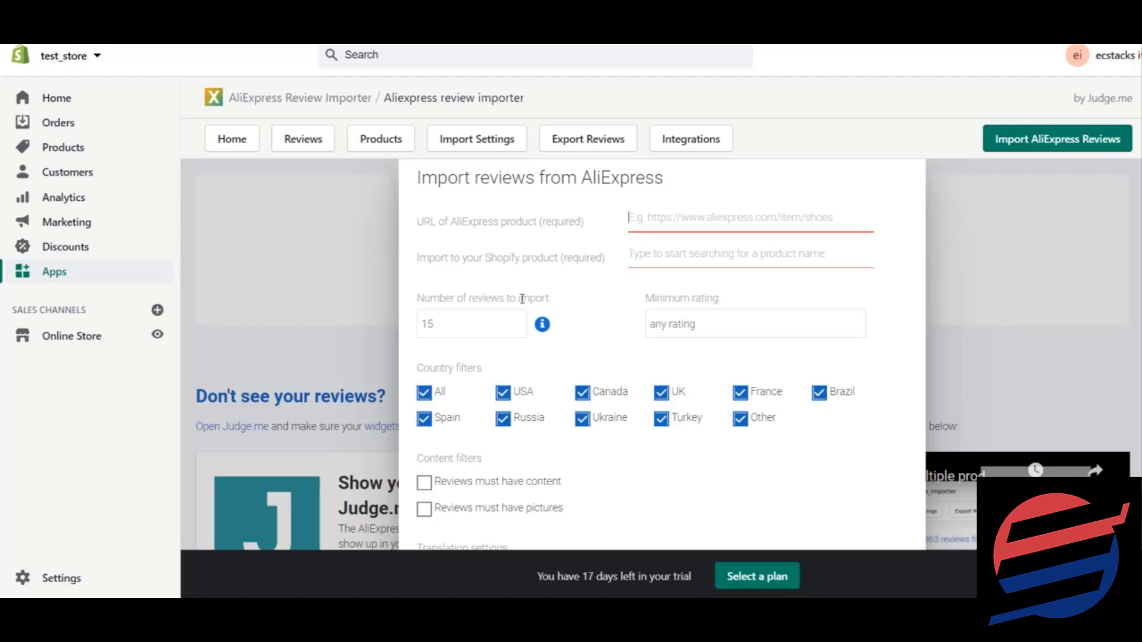
mouse_move(471, 355)
left_click(517, 321)
left_click(516, 321)
left_click(516, 321)
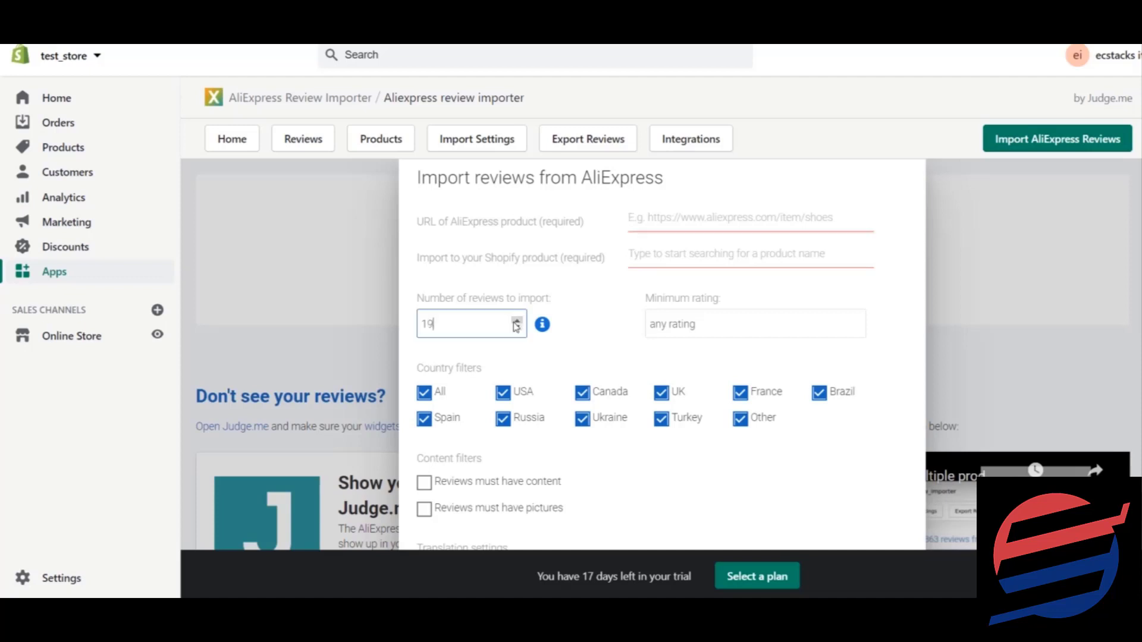
left_click(516, 322)
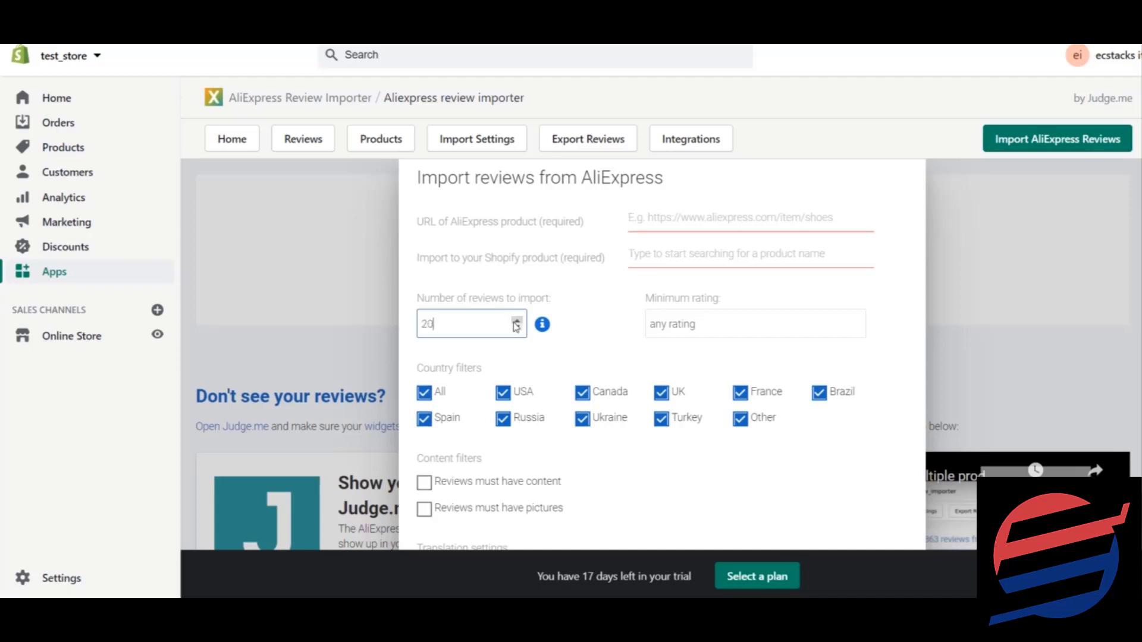
- Bring up the previously used AliExpress product links in the URL field
left_click(680, 222)
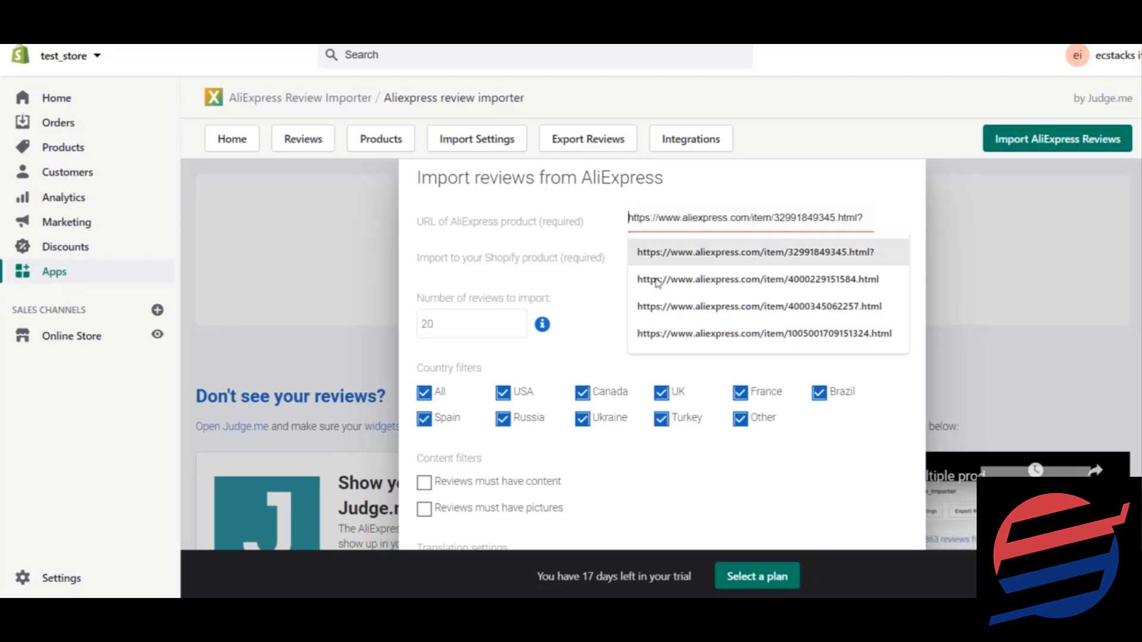
left_click(609, 376)
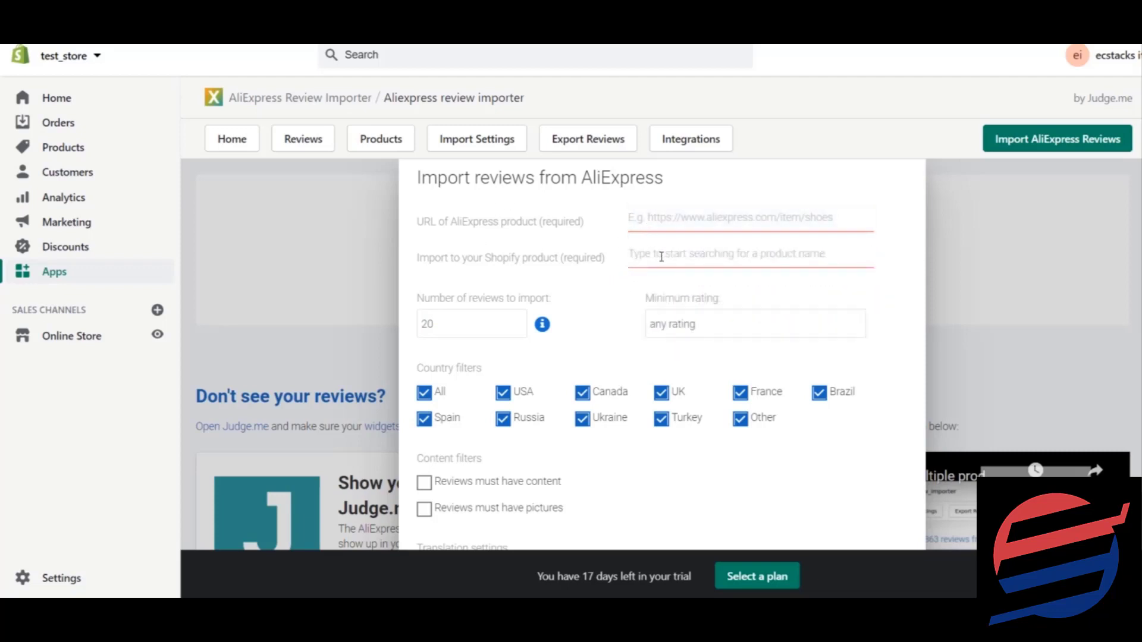
left_click(670, 228)
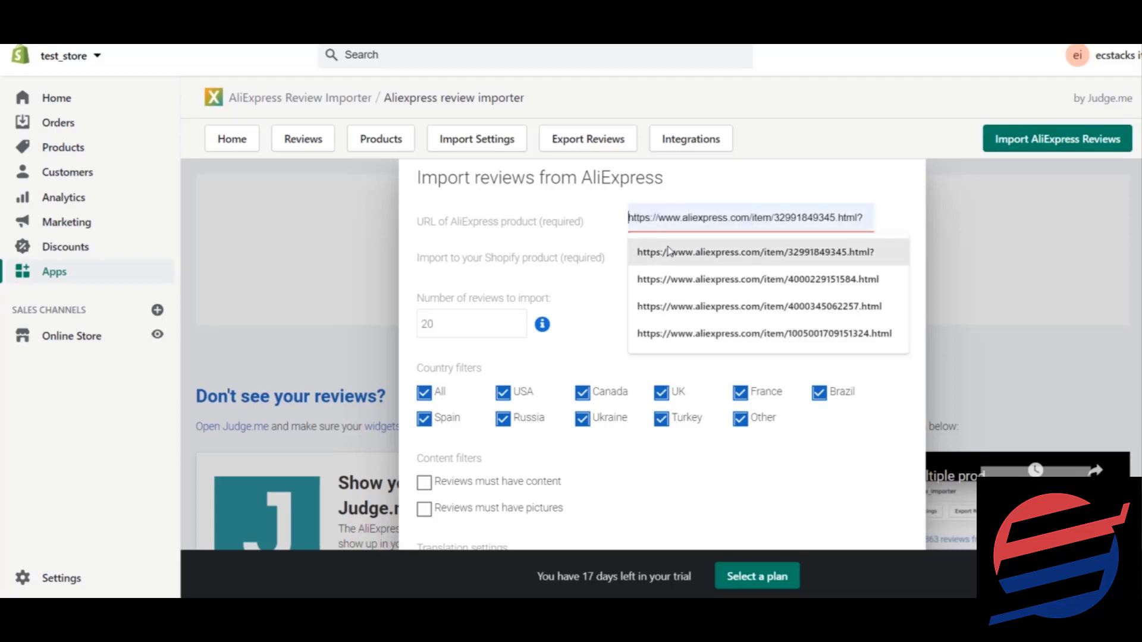
- Search AliExpress for detangling hair brushes and copy the YBLNTEK listing's URL
left_click(670, 251)
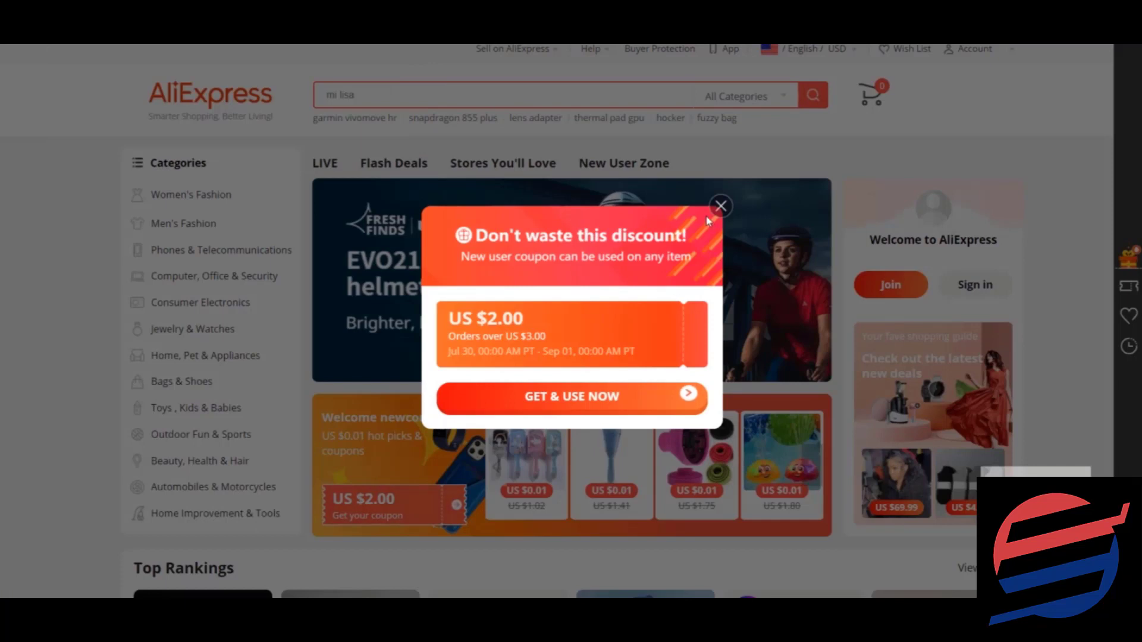
left_click(720, 207)
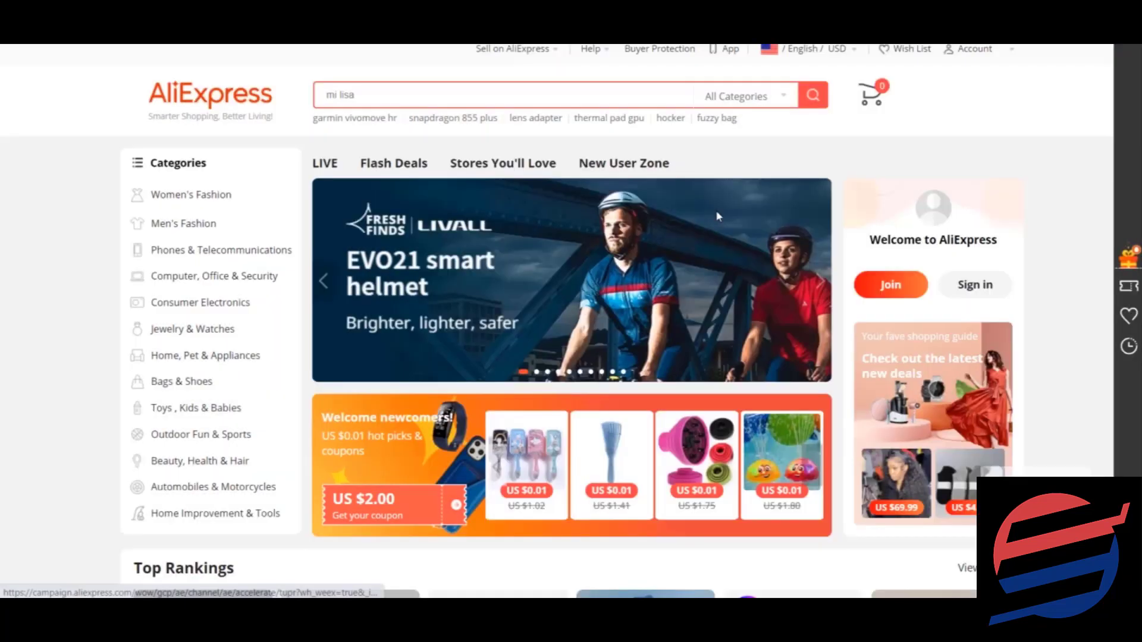
left_click(492, 99)
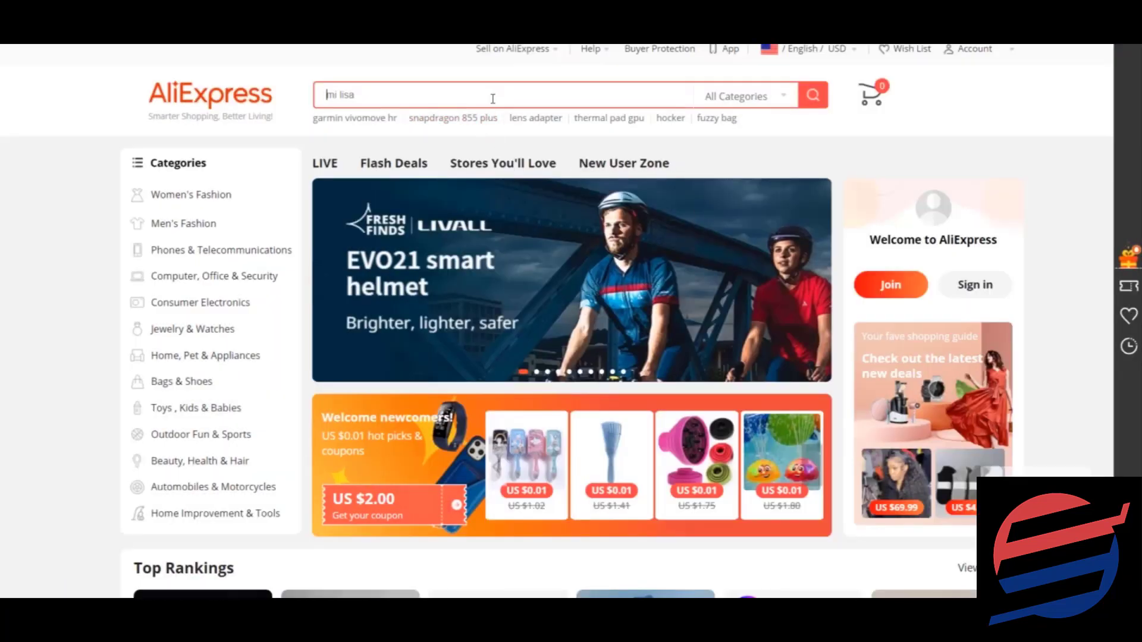
type("detan")
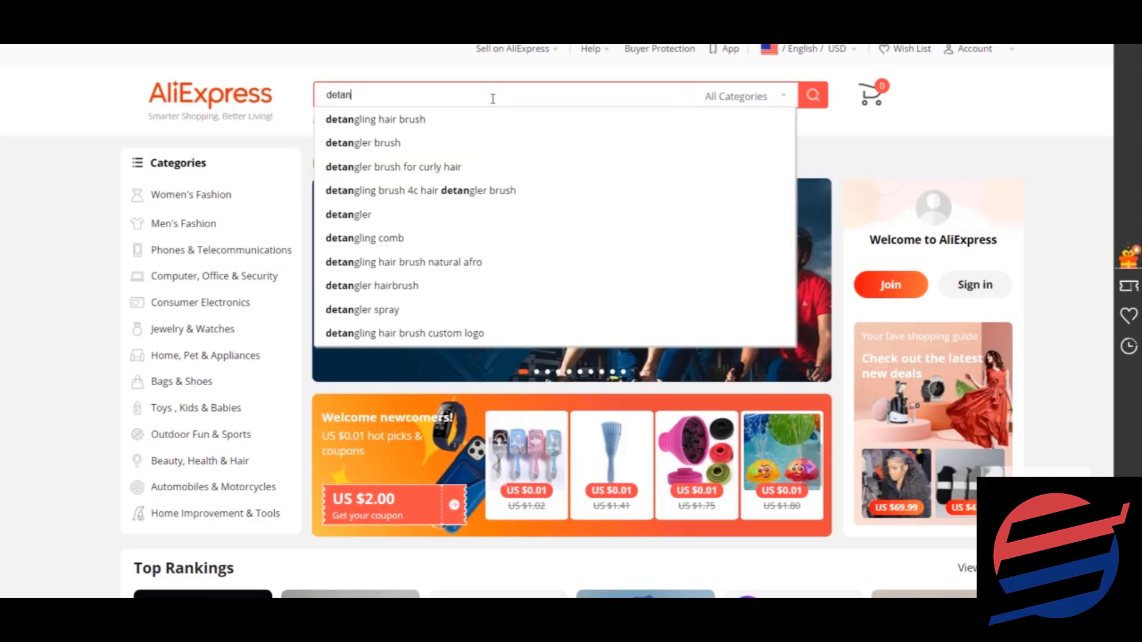
left_click(484, 119)
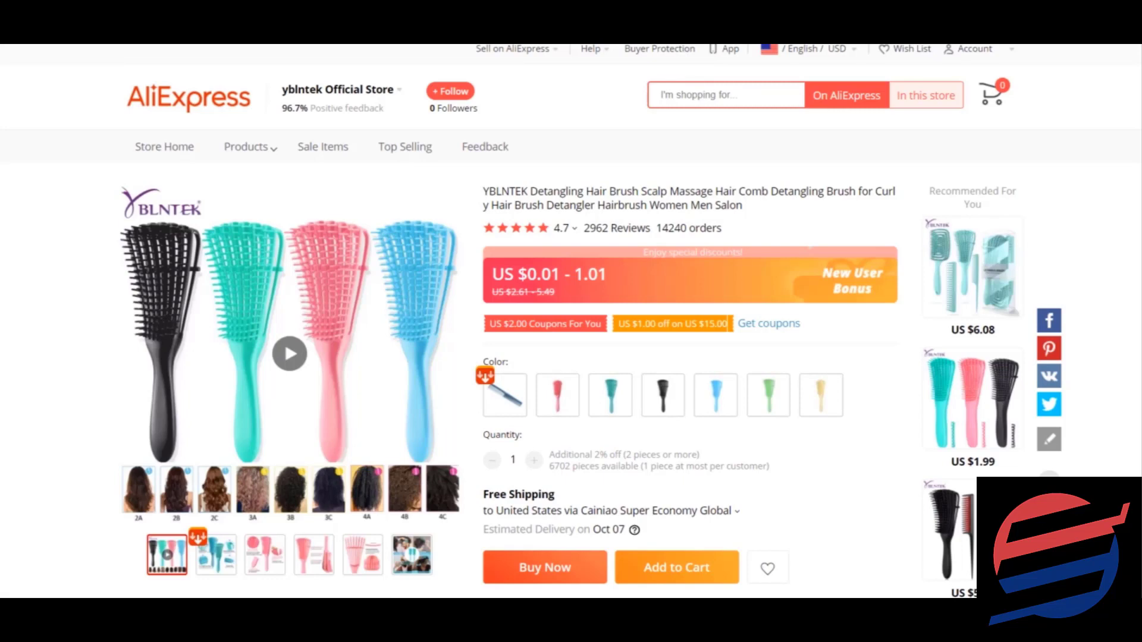
key("ctrl+l")
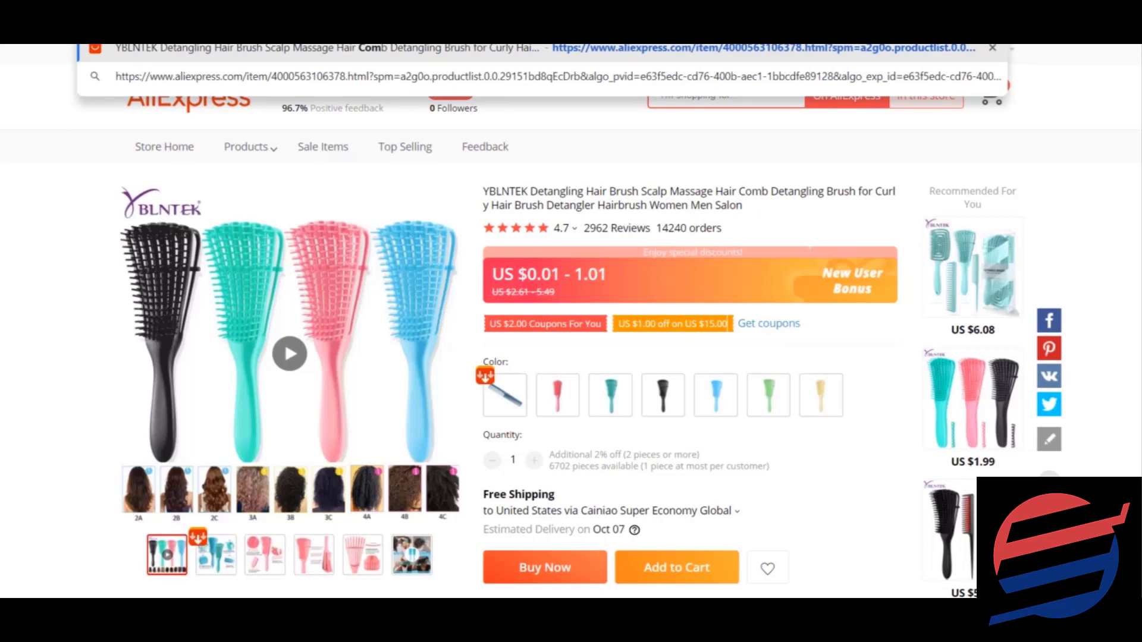
key("alt+Left")
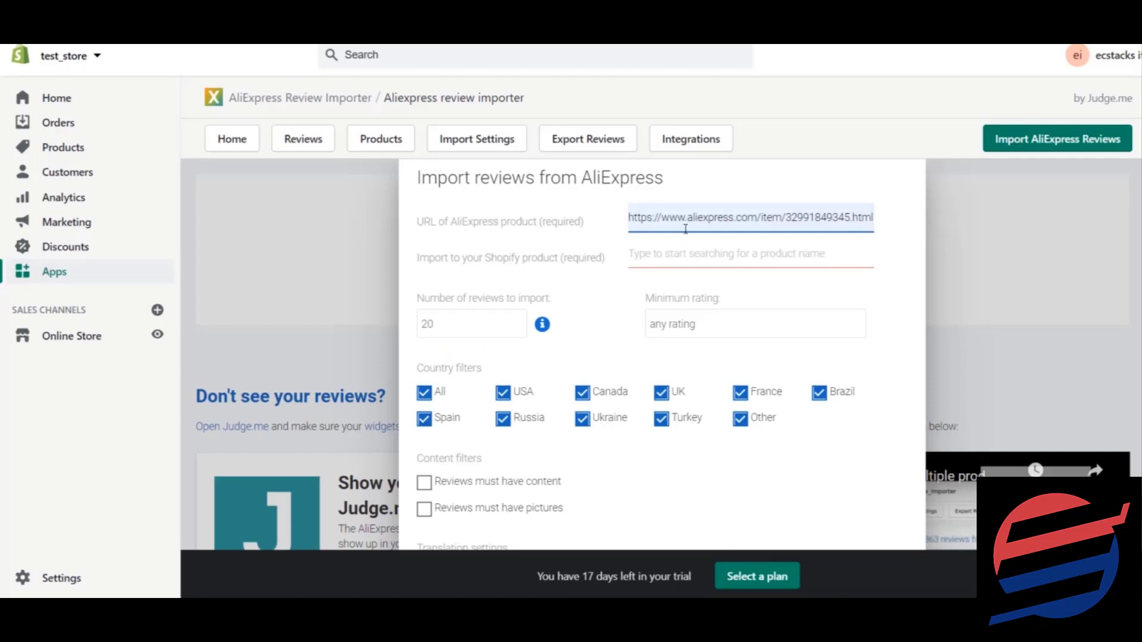
- Paste the YBLNTEK brush URL into the import form and target the 'detangler brush' product
triple_click(687, 225)
key("ctrl+v")
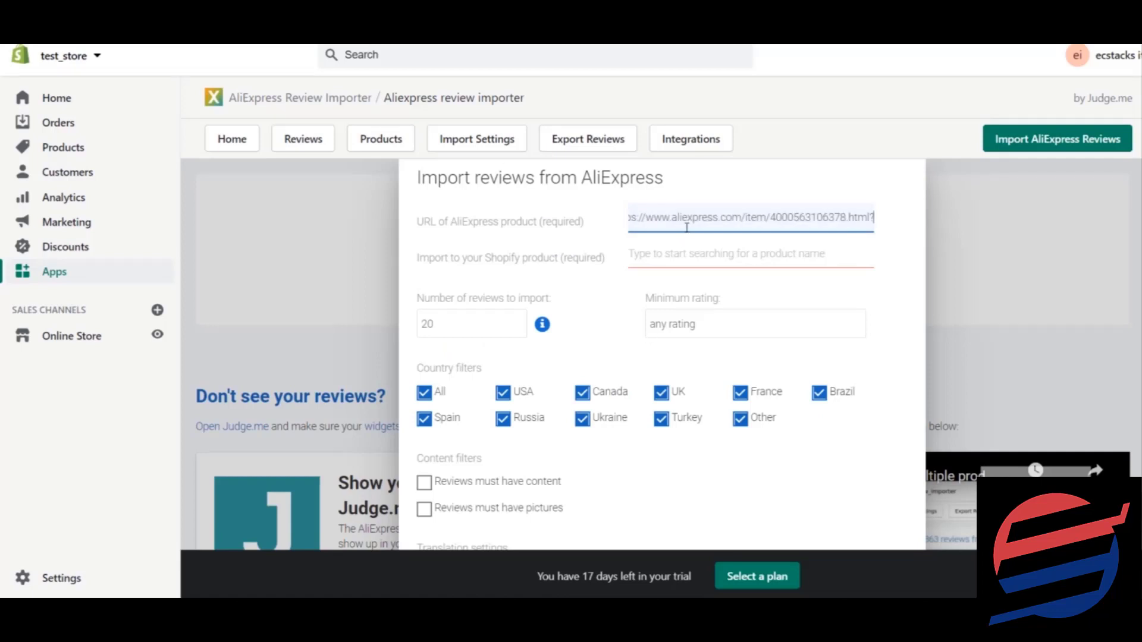
left_click(699, 251)
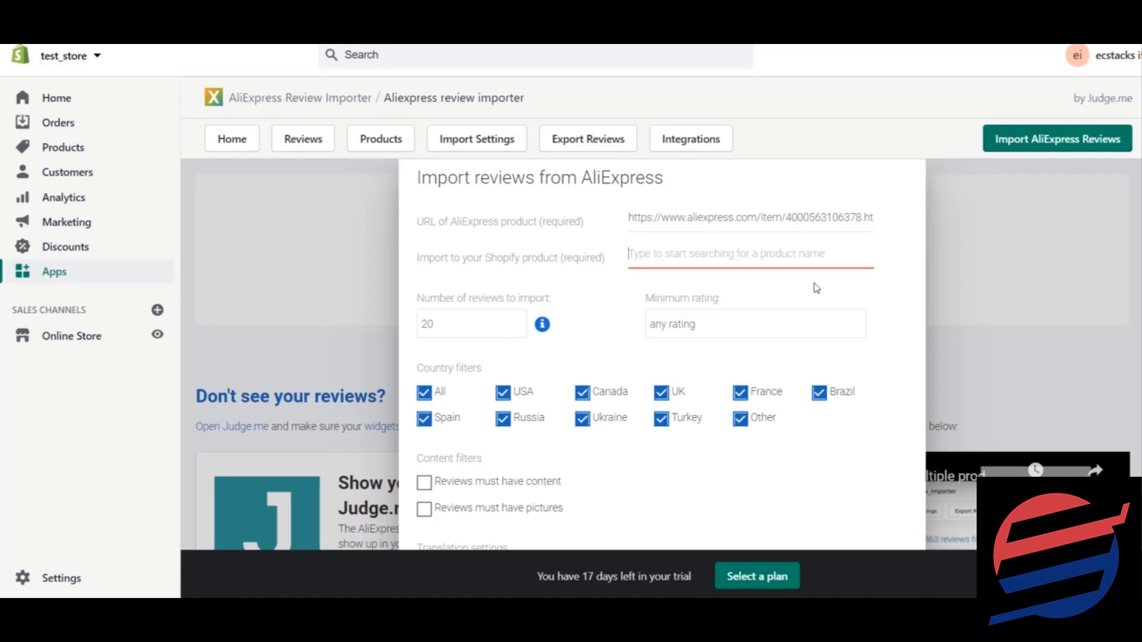
type("deta")
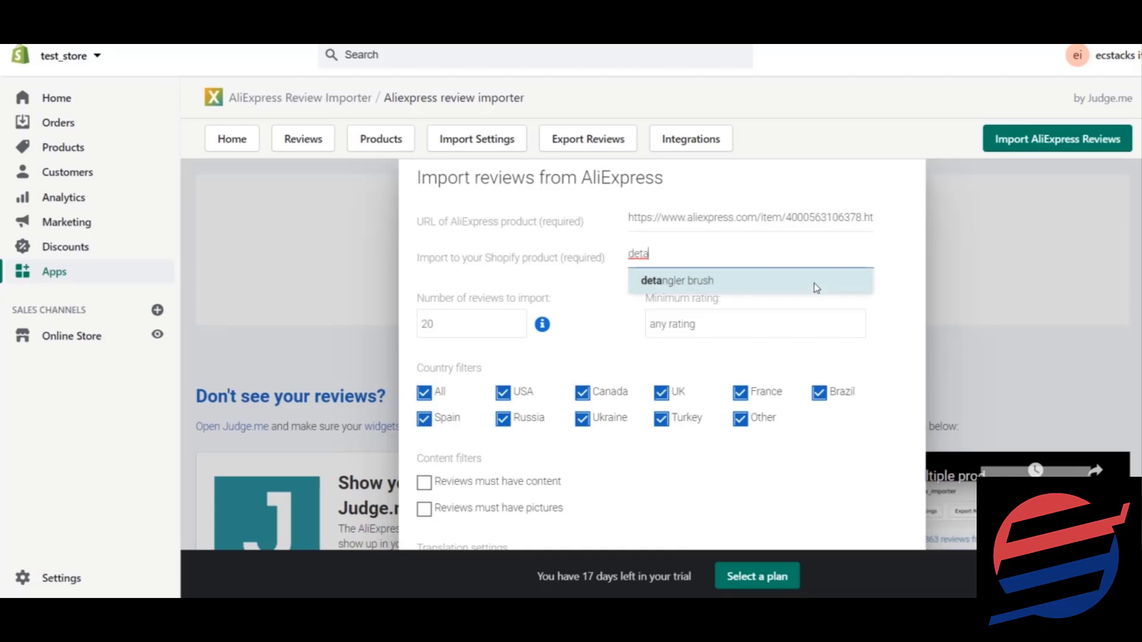
left_click(817, 288)
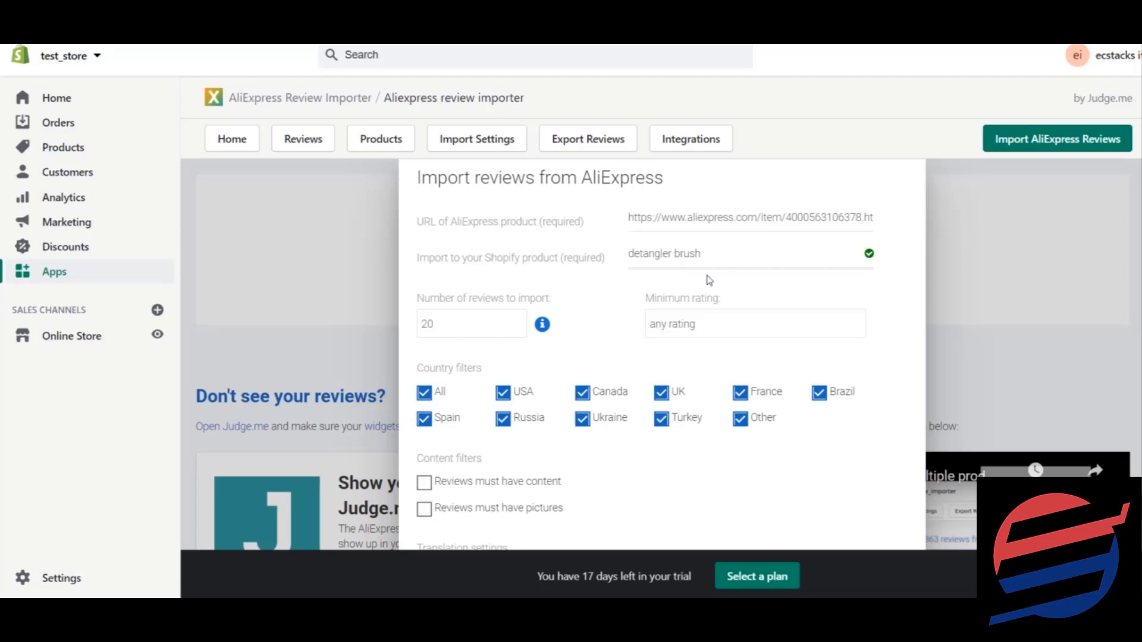
- Import only reviews of 4 stars or more that have content and pictures
left_click(720, 330)
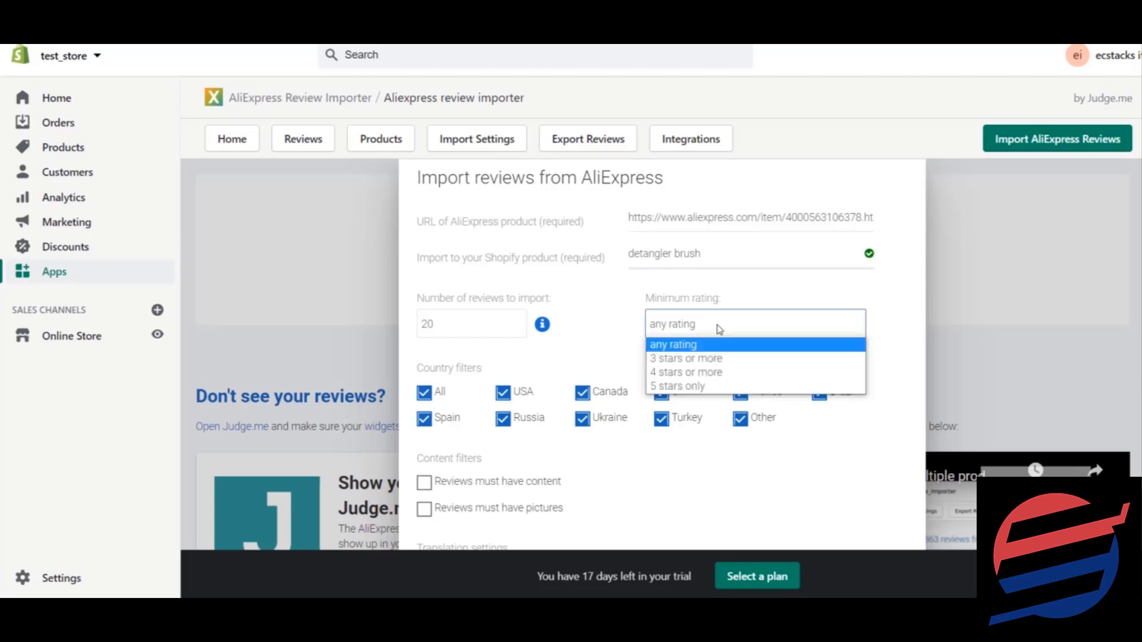
left_click(707, 378)
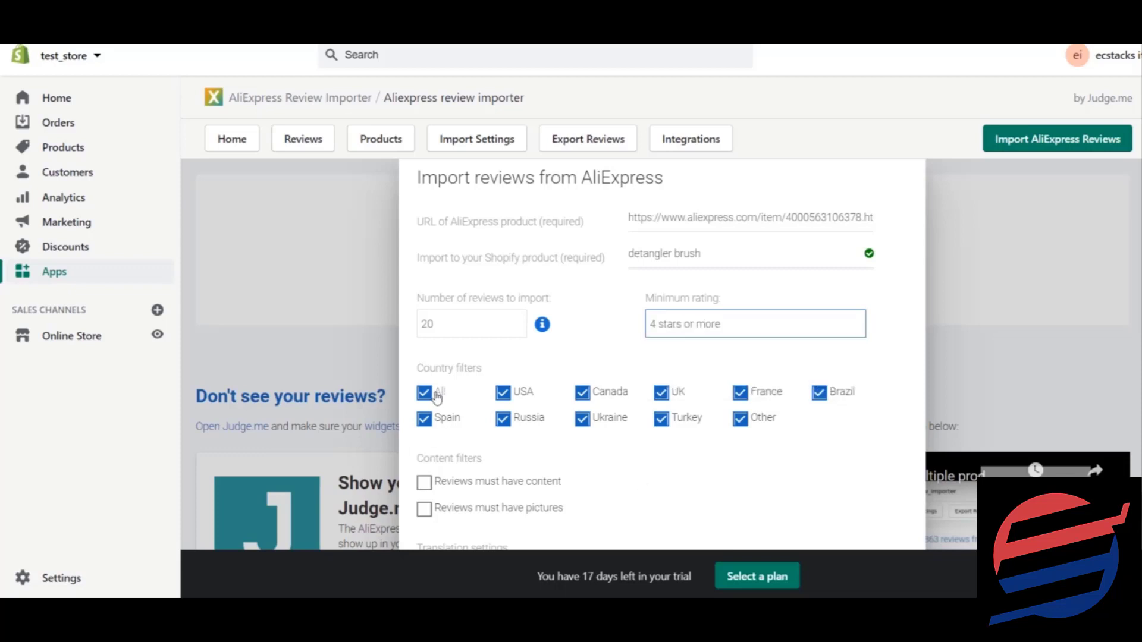
scroll(671, 395, "down", 2)
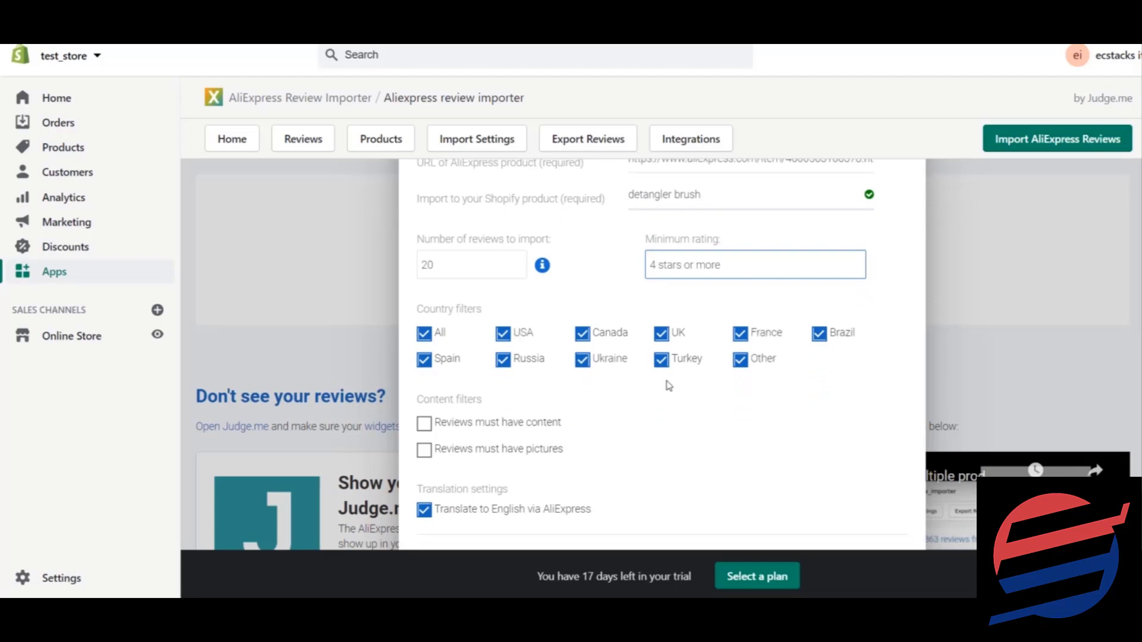
scroll(433, 371, "down", 2)
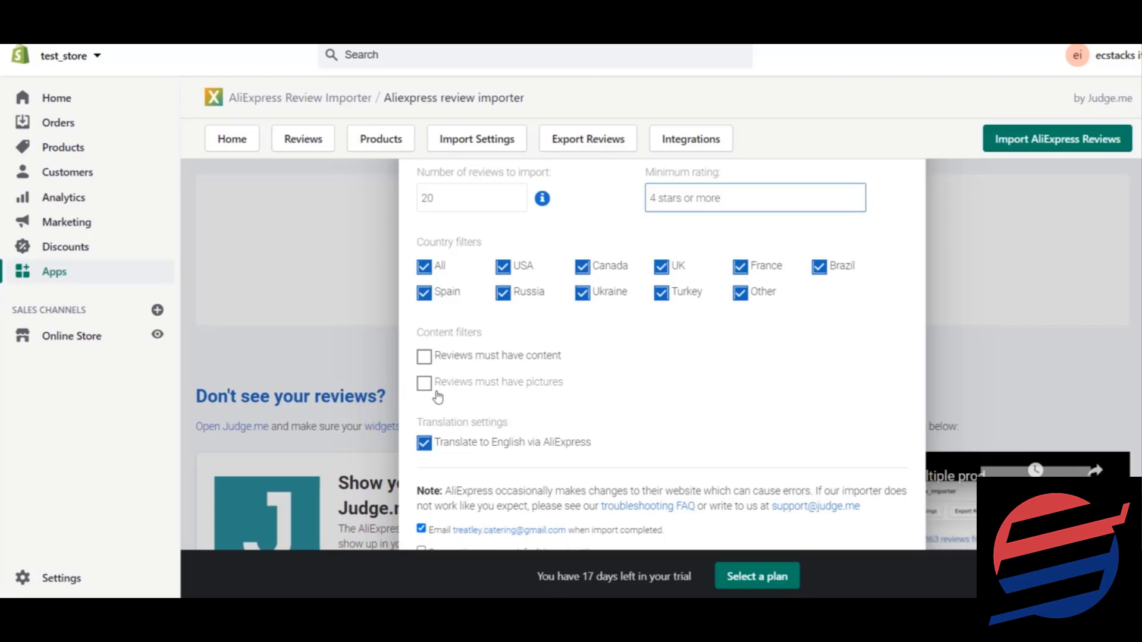
left_click(450, 364)
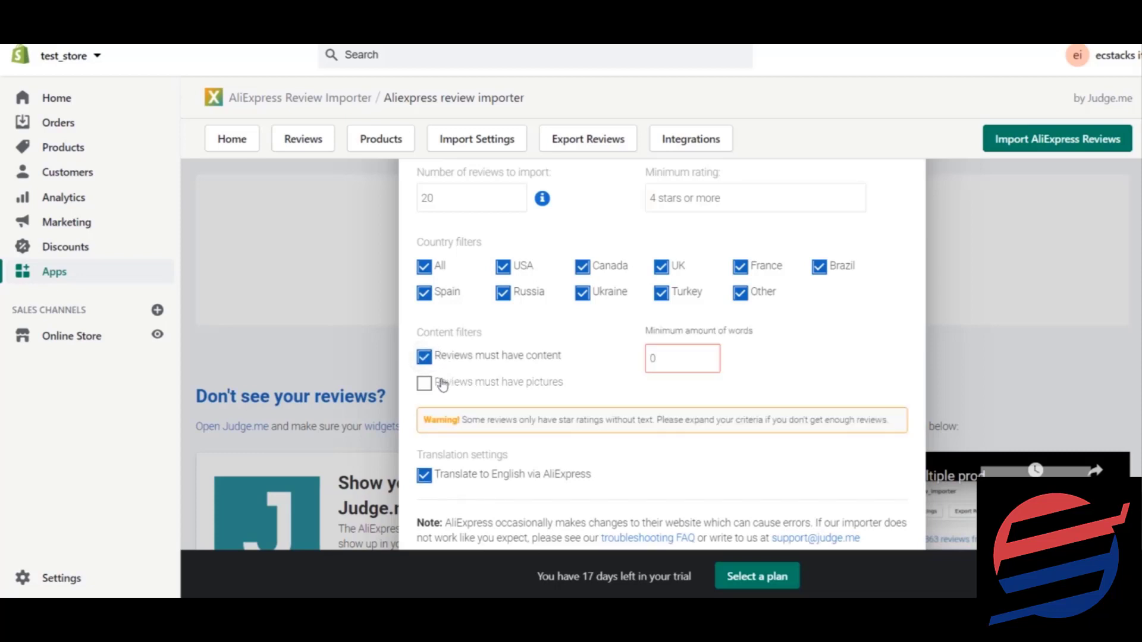
left_click(440, 387)
- Set the minimum word count to 1 and turn off the import-complete email
left_click(678, 362)
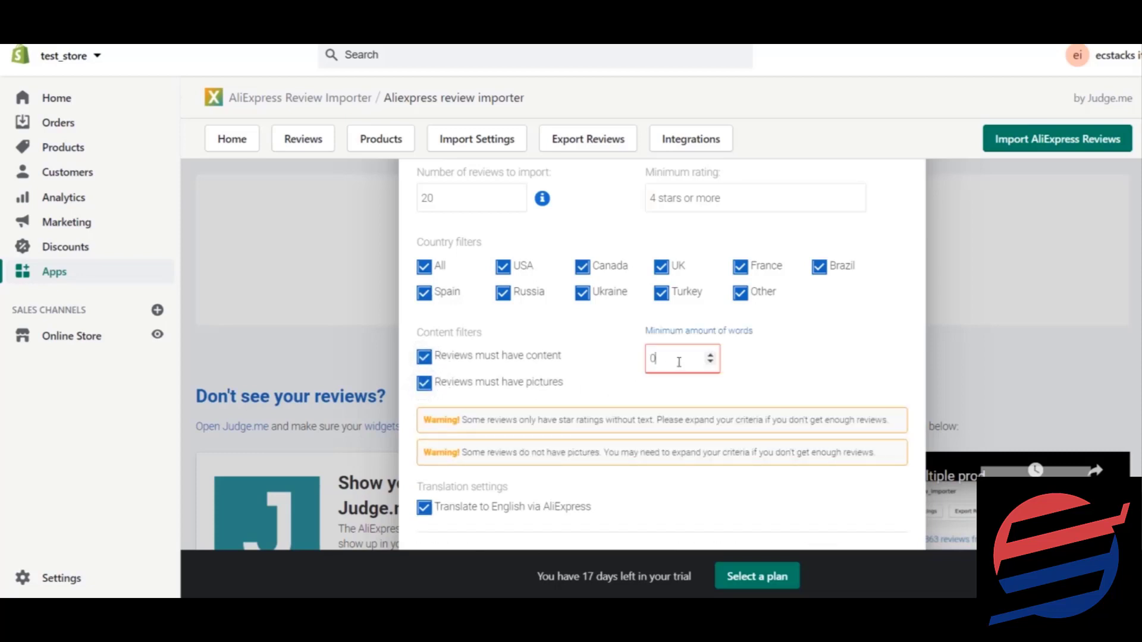
left_click(712, 356)
left_click(778, 371)
scroll(421, 378, "down", 3)
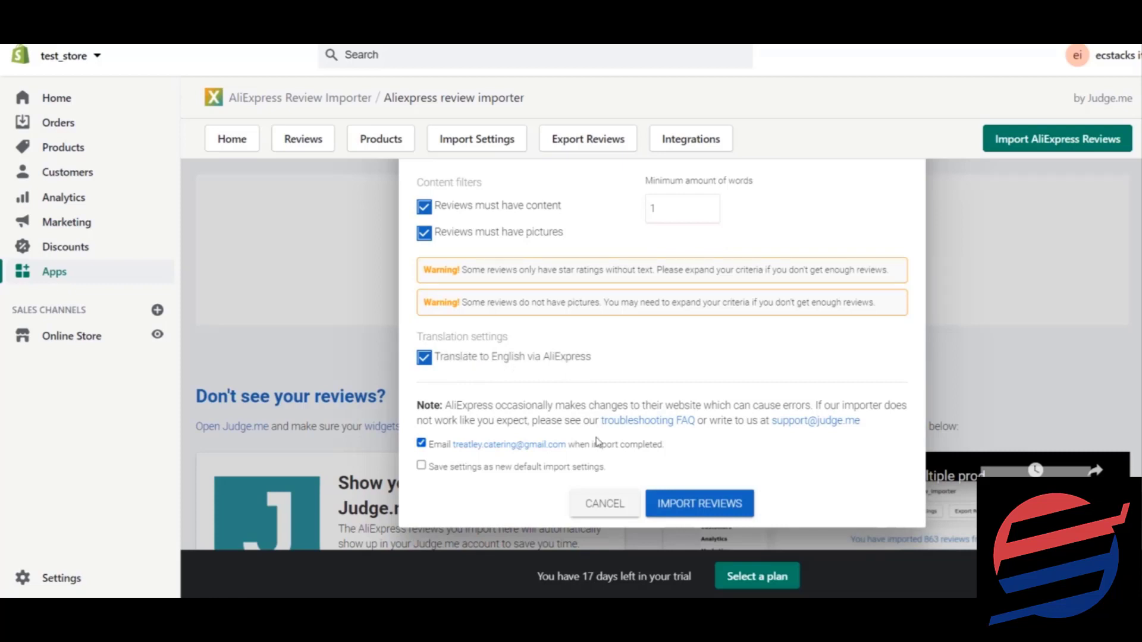
left_click(433, 447)
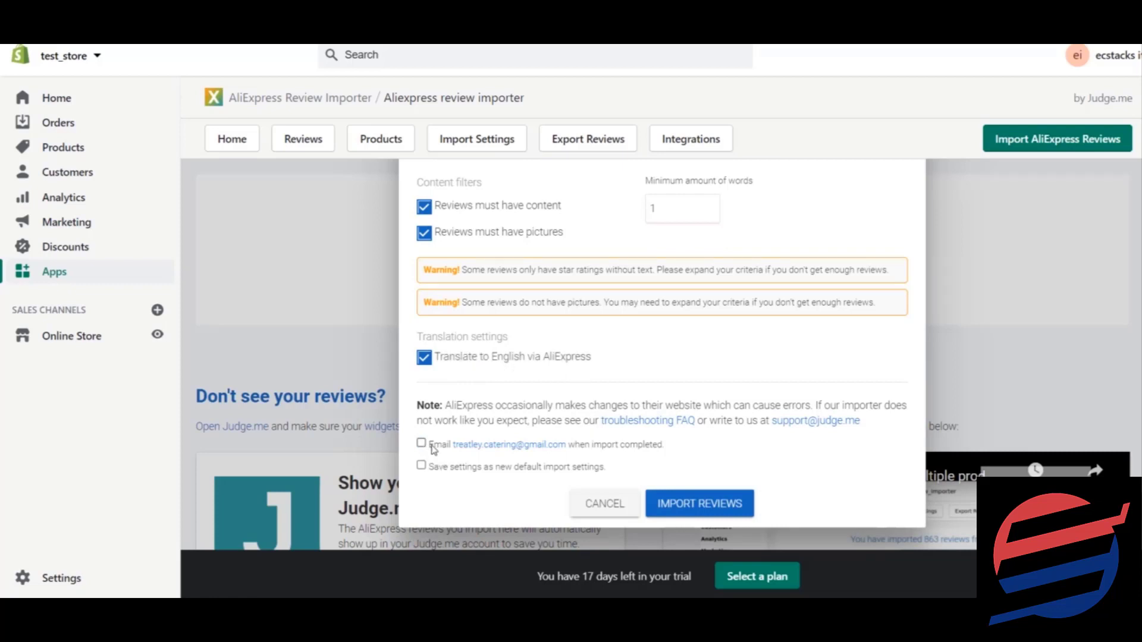
- Start the review import and go to the importer's homepage
left_click(699, 505)
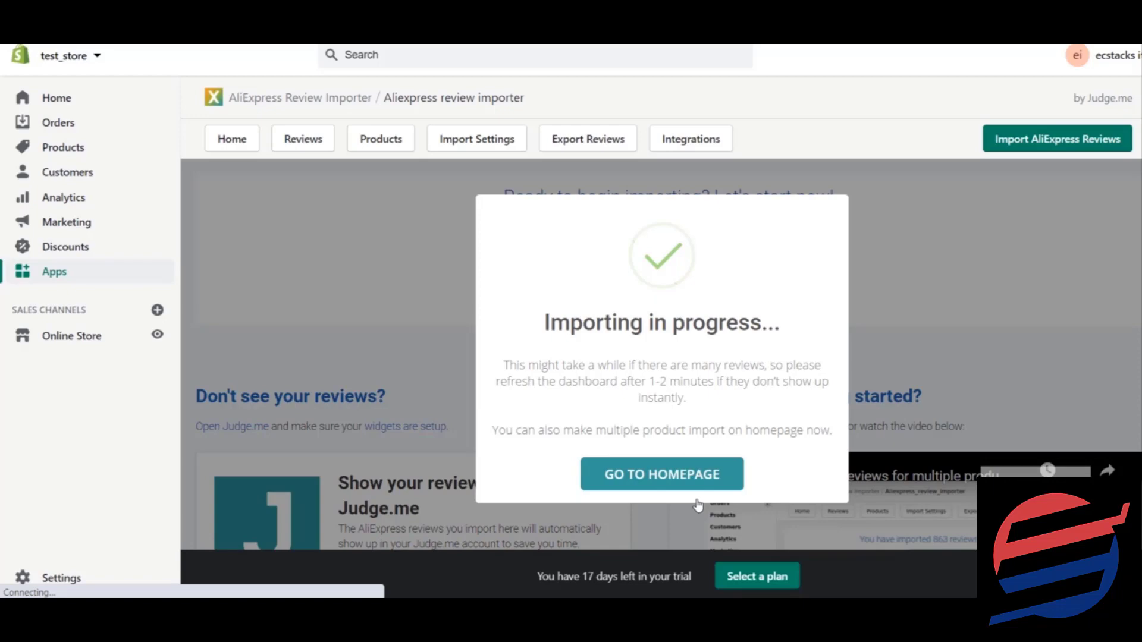
left_click(698, 486)
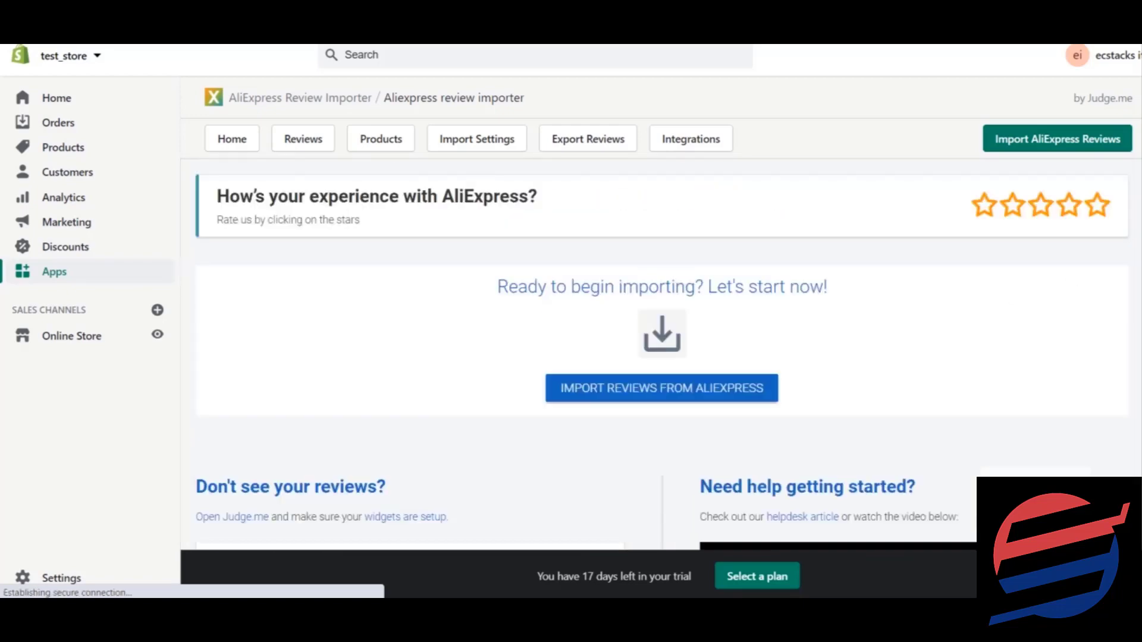
scroll(1132, 271, "down", 2)
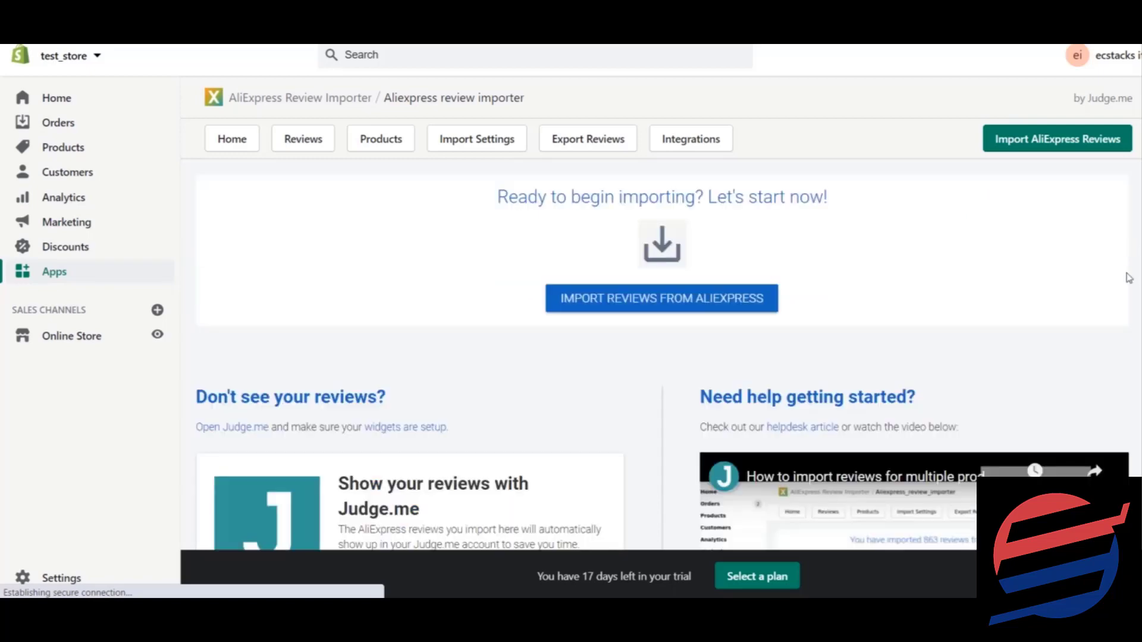
scroll(1133, 298, "down", 5)
scroll(1138, 341, "up", 6)
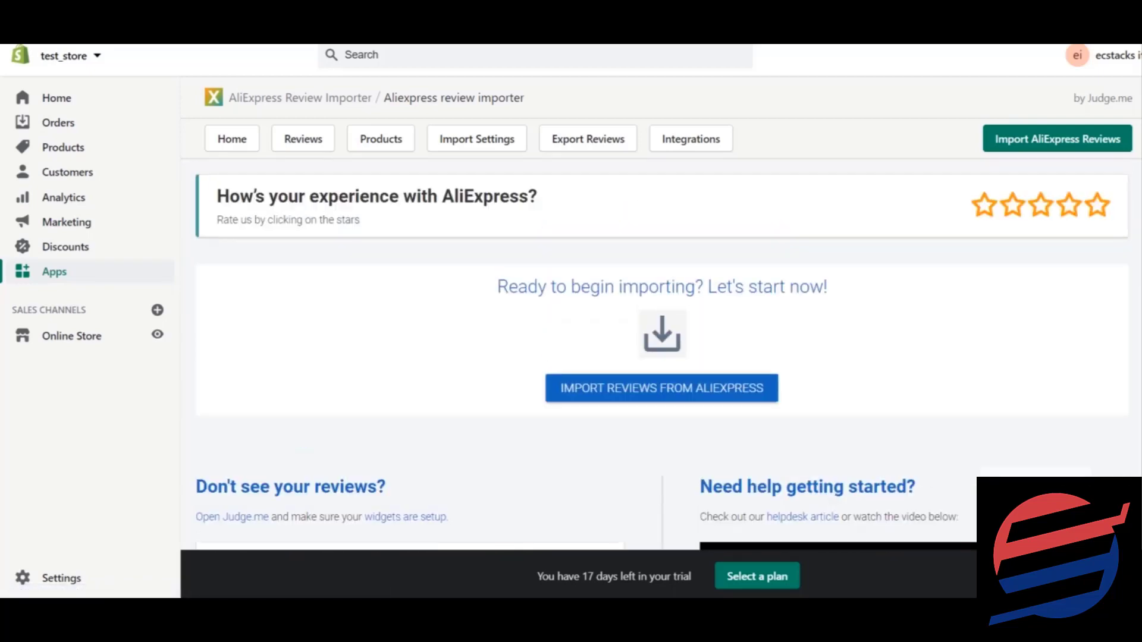
- Browse the imported reviews list, then bring up the importer's and the store's product lists
left_click(292, 146)
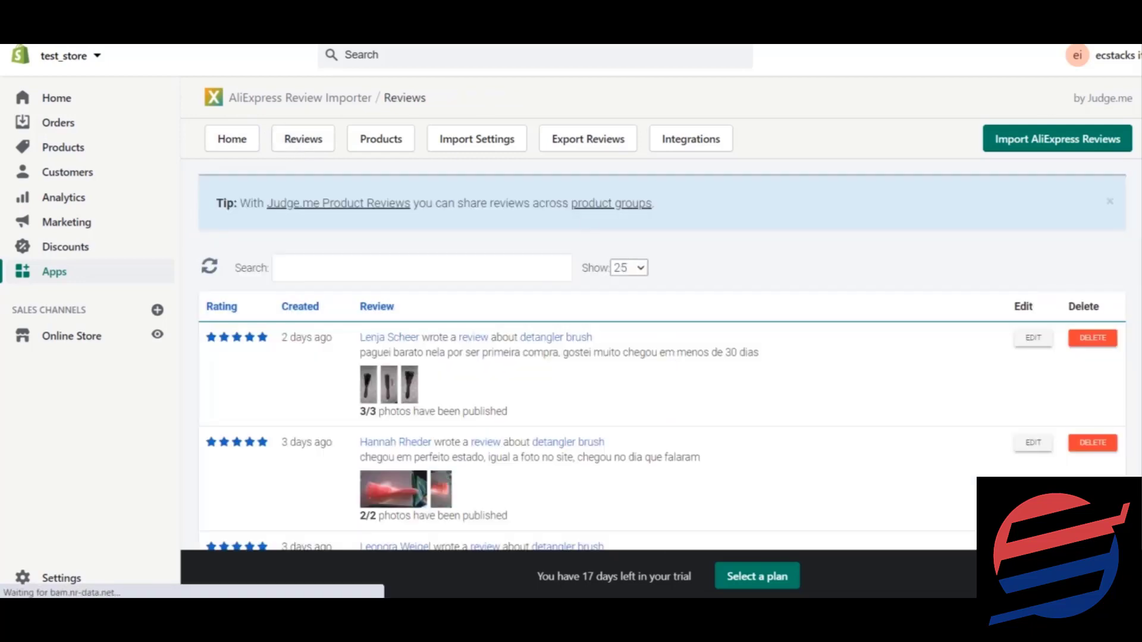
scroll(654, 357, "down", 5)
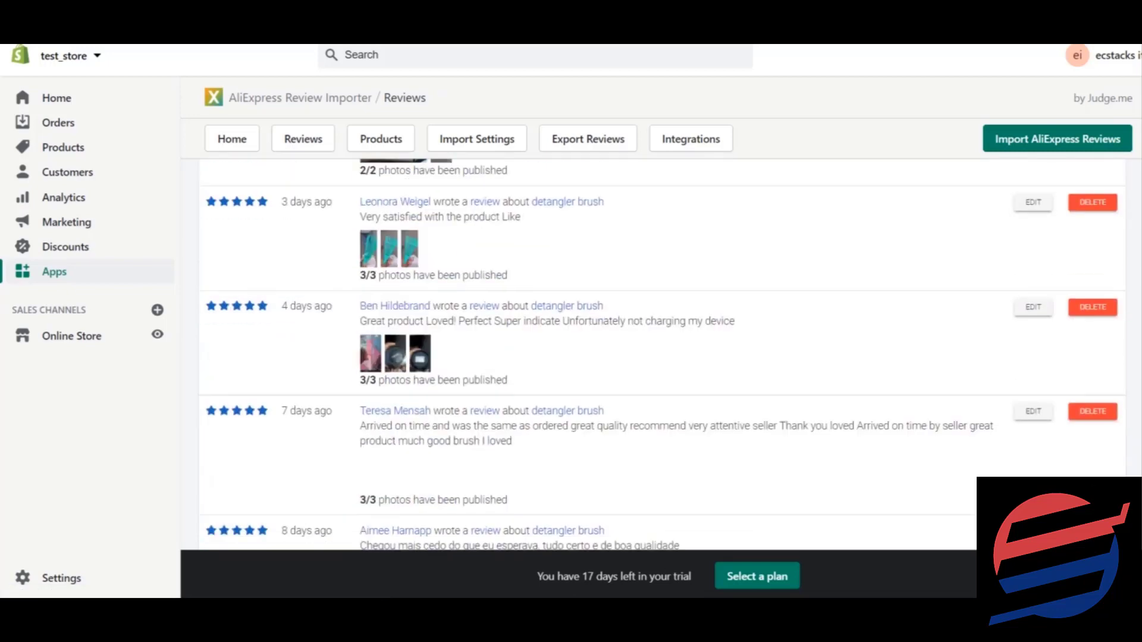
scroll(654, 357, "down", 3)
scroll(654, 357, "down", 5)
scroll(655, 357, "down", 3)
scroll(655, 357, "up", 10)
scroll(655, 357, "up", 5)
left_click(364, 138)
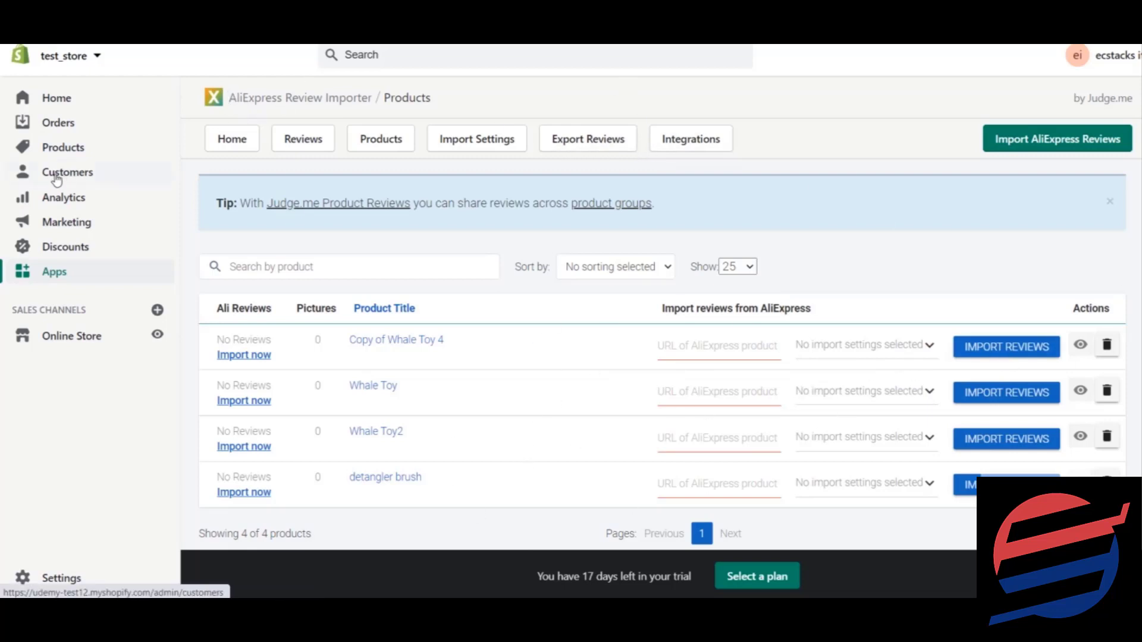
left_click(73, 160)
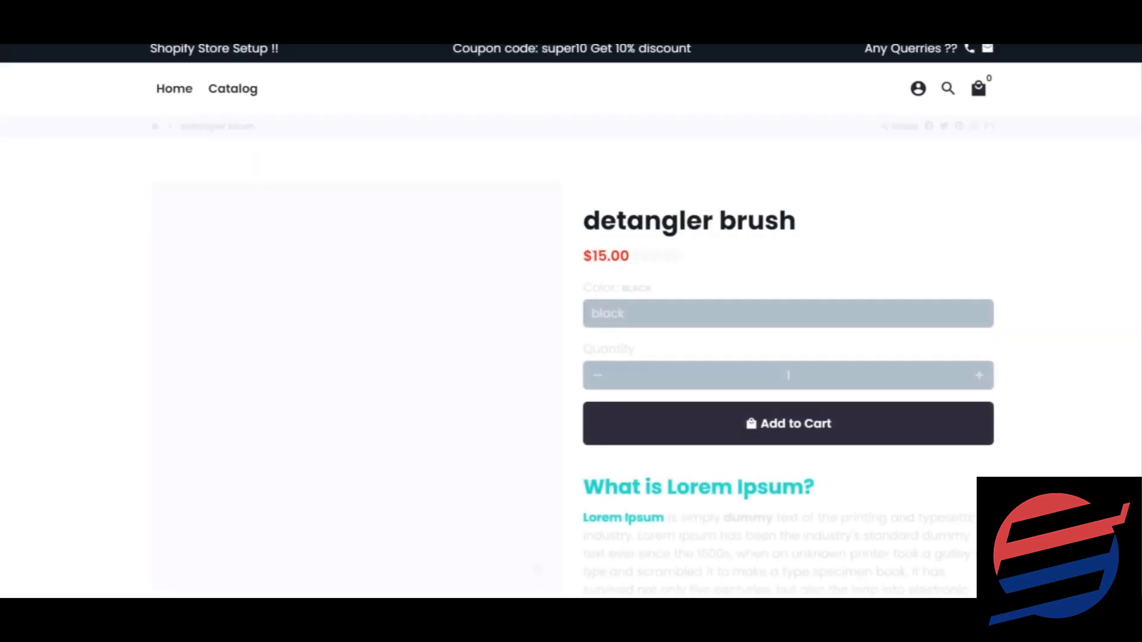
- Scroll through the detangler brush storefront page, then close the preview tab
scroll(571, 321, "down", 3)
scroll(571, 321, "down", 5)
scroll(571, 321, "down", 5)
scroll(571, 322, "down", 2)
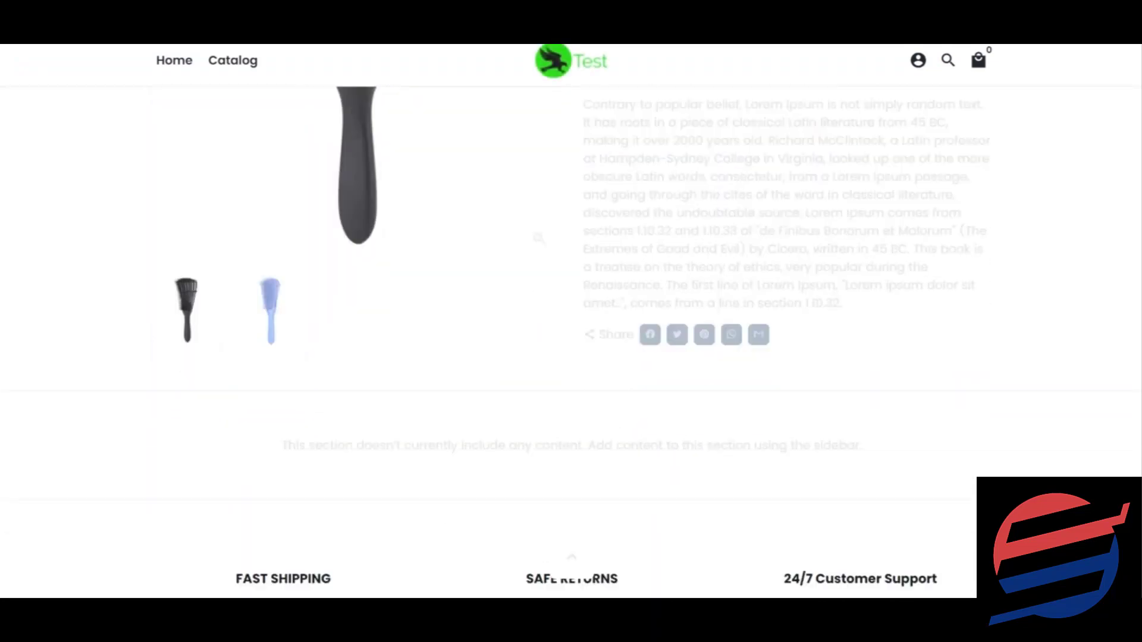
scroll(710, 470, "down", 4)
scroll(709, 470, "up", 4)
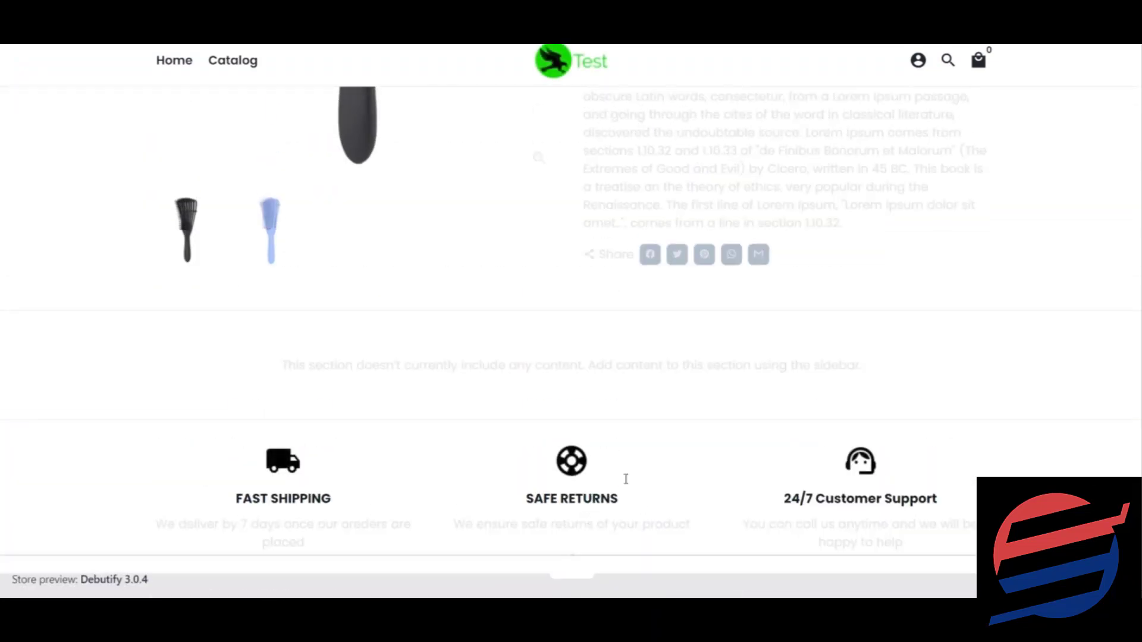
scroll(709, 470, "down", 4)
scroll(1135, 379, "up", 8)
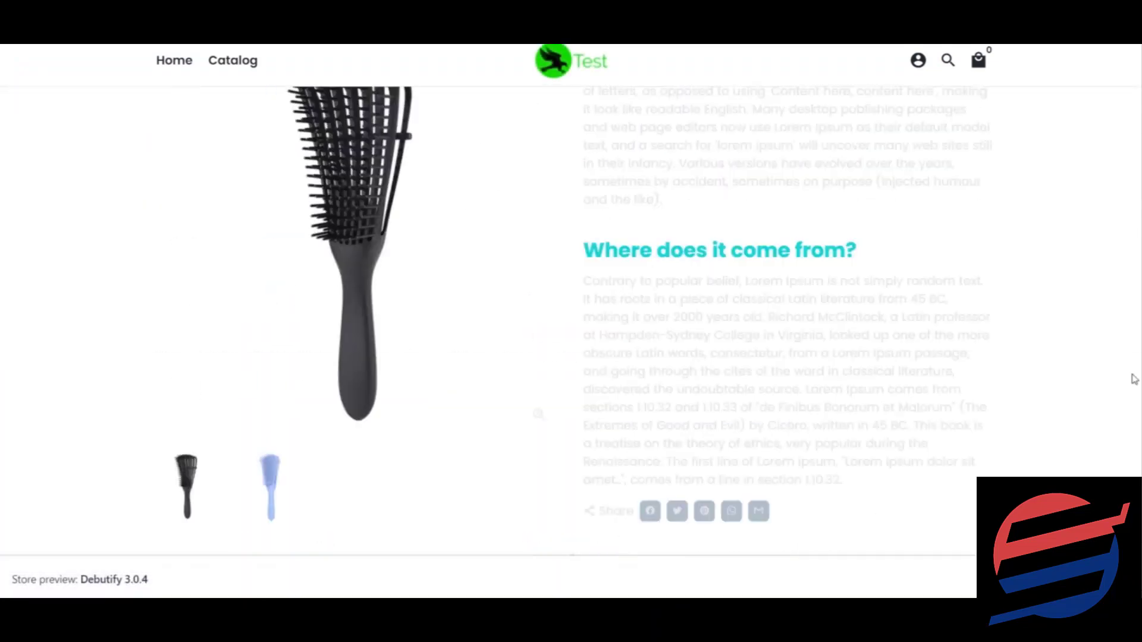
scroll(1134, 379, "up", 5)
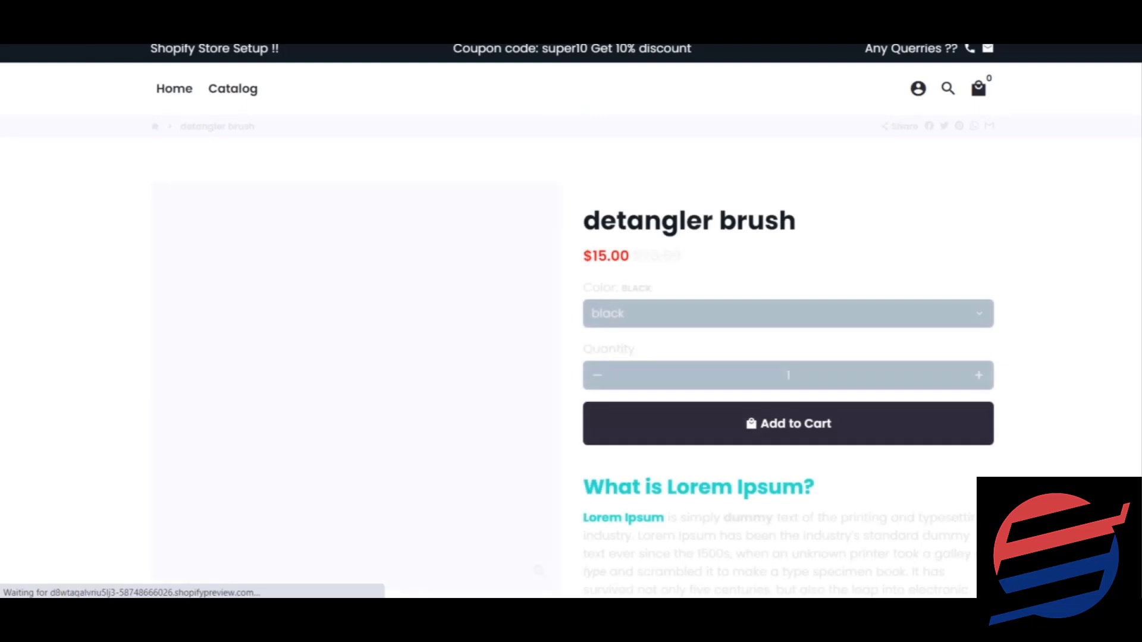
scroll(1096, 317, "down", 10)
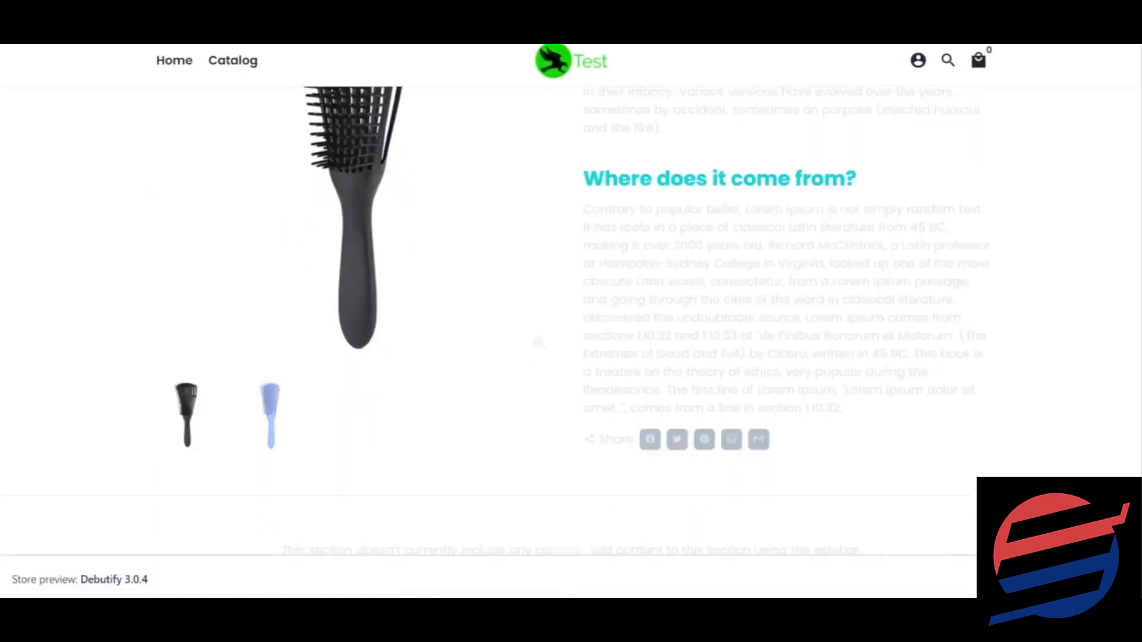
scroll(1097, 317, "down", 5)
scroll(1097, 317, "up", 10)
scroll(1096, 318, "down", 10)
scroll(1088, 158, "up", 15)
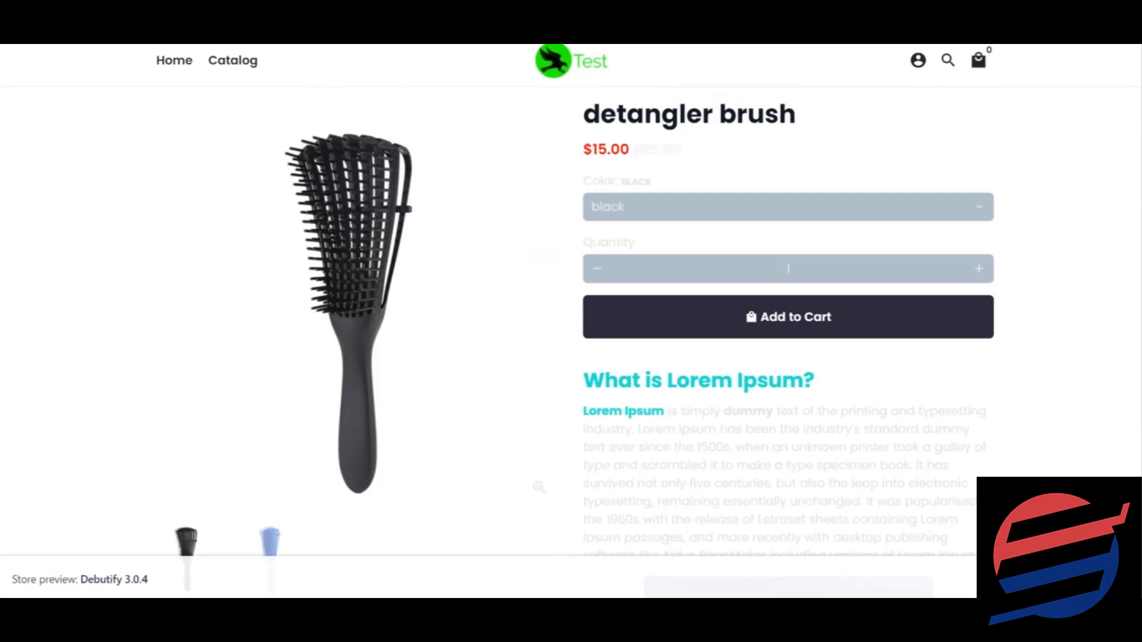
key("ctrl+w")
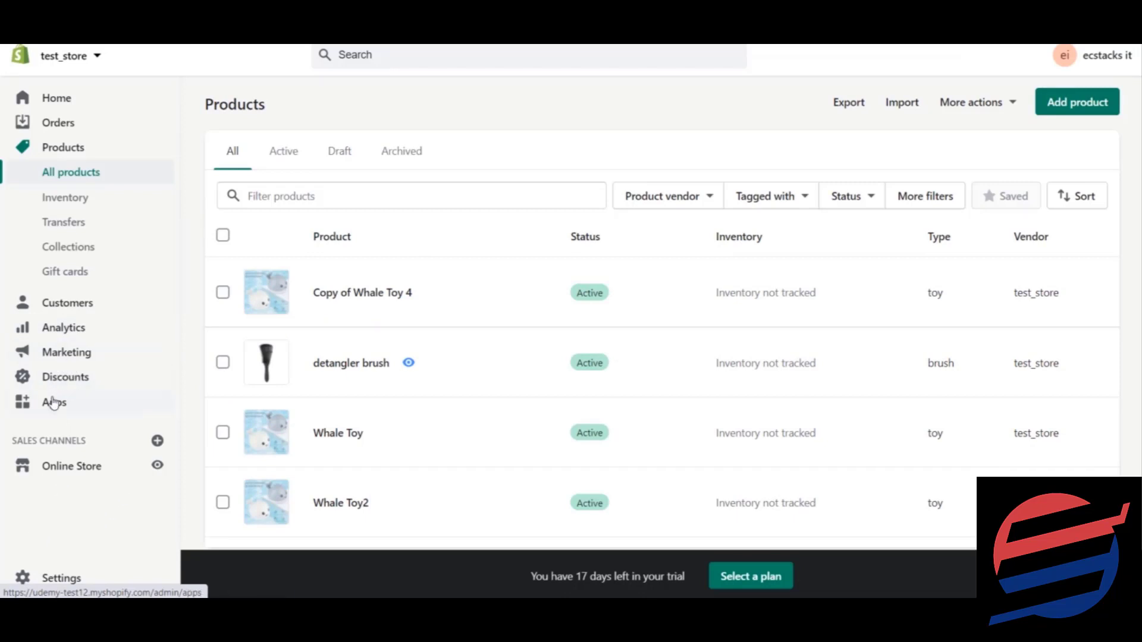
- Reopen the closed tab and scroll down to the detangler brush's 20 imported reviews
key("ctrl+shift+t")
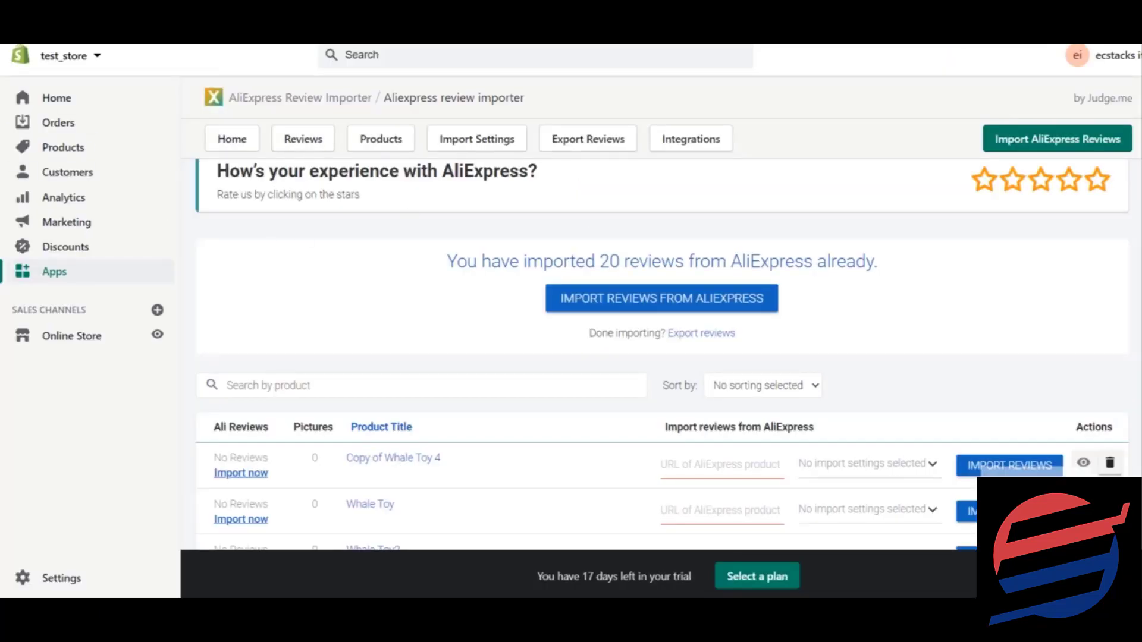
scroll(662, 355, "up", 1)
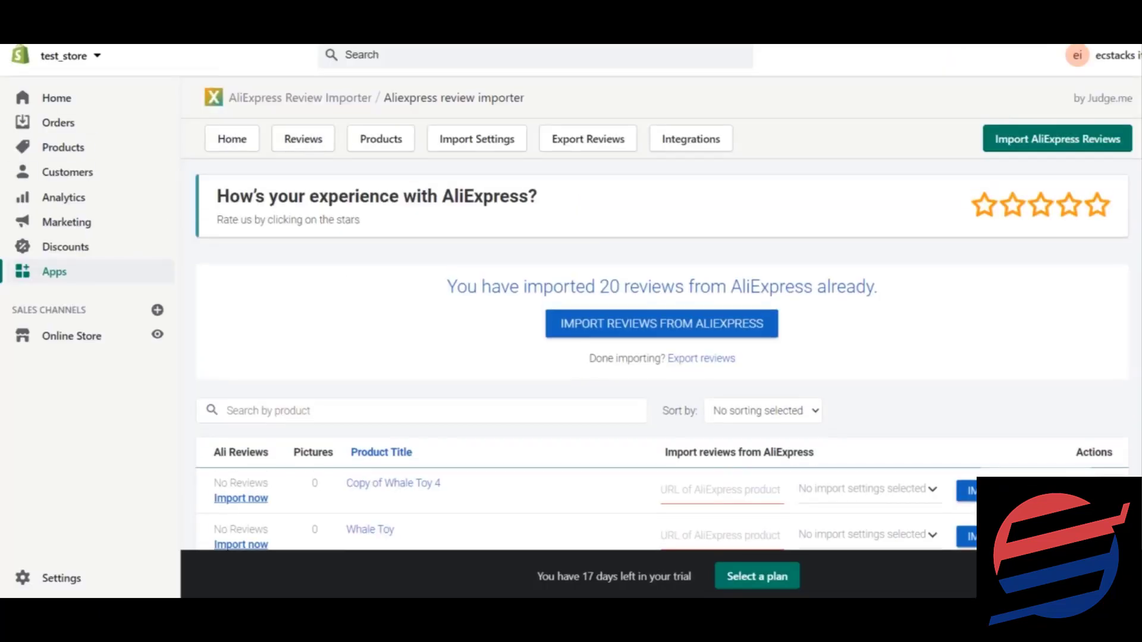
scroll(662, 356, "down", 1)
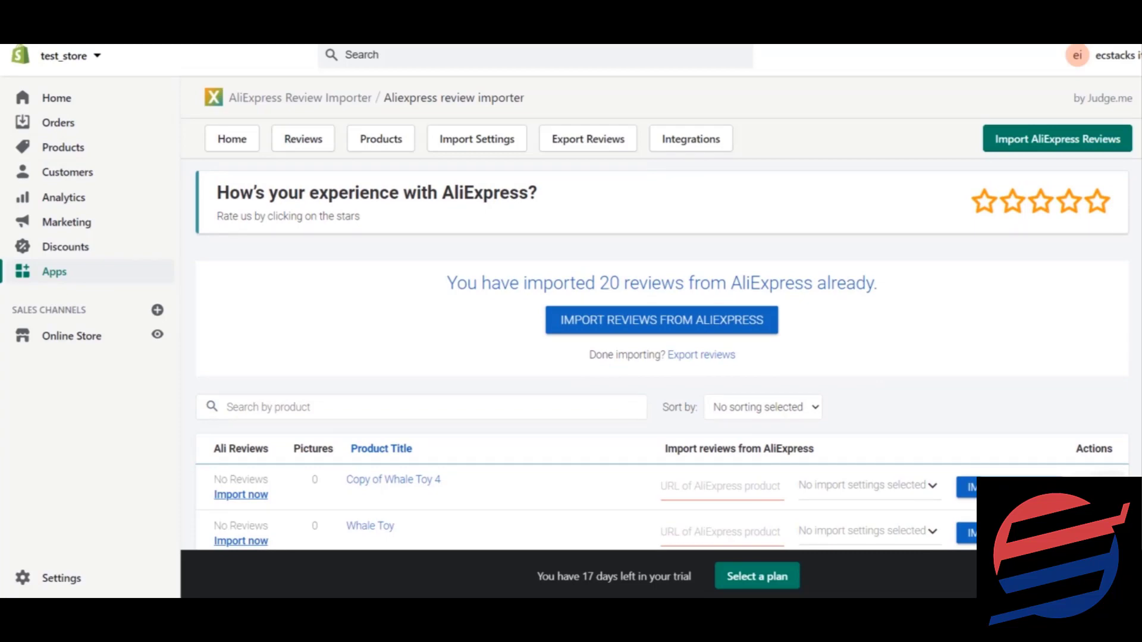
scroll(662, 355, "down", 2)
scroll(663, 355, "down", 1)
scroll(662, 355, "down", 3)
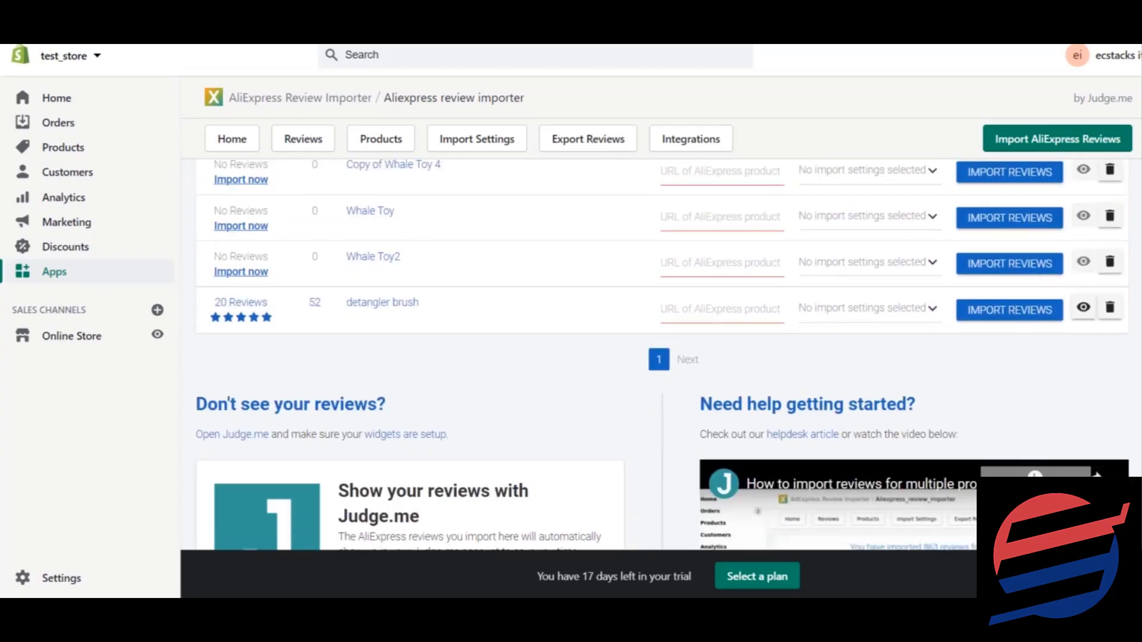
scroll(662, 355, "down", 3)
scroll(550, 351, "down", 2)
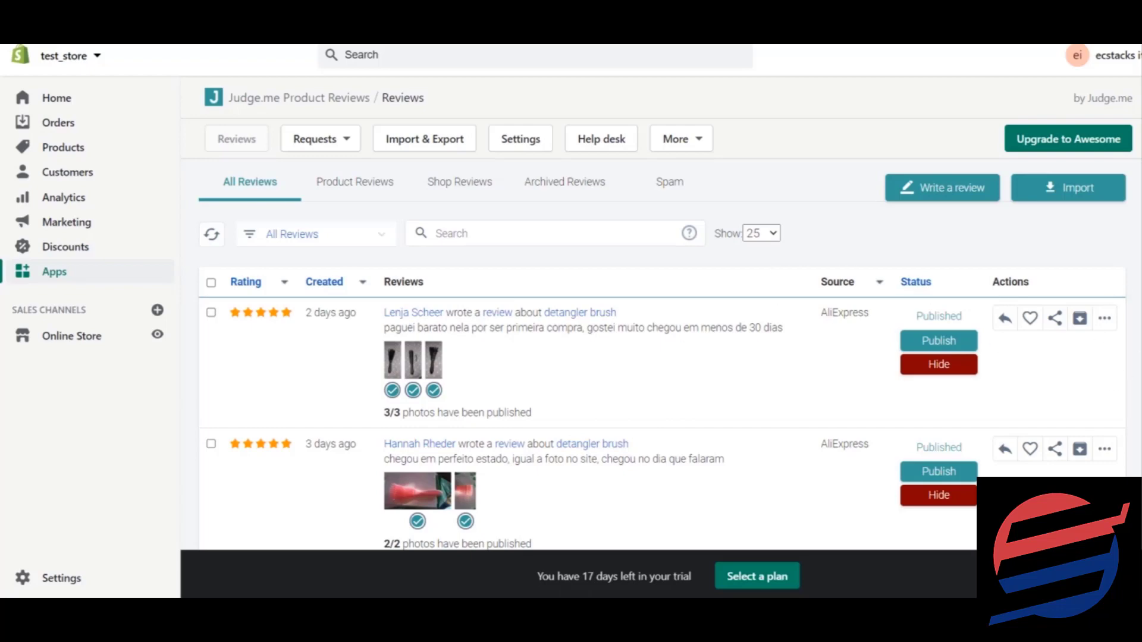
- Scroll through Judge.me's list of imported detangler brush reviews
scroll(662, 357, "down", 5)
scroll(662, 357, "up", 5)
scroll(662, 357, "down", 5)
scroll(663, 357, "down", 10)
scroll(662, 357, "down", 10)
scroll(662, 357, "down", 3)
scroll(663, 357, "up", 10)
scroll(663, 357, "up", 10)
scroll(663, 357, "up", 5)
- Check the Product, Shop and Archived review tabs, then return to All Reviews
left_click(319, 146)
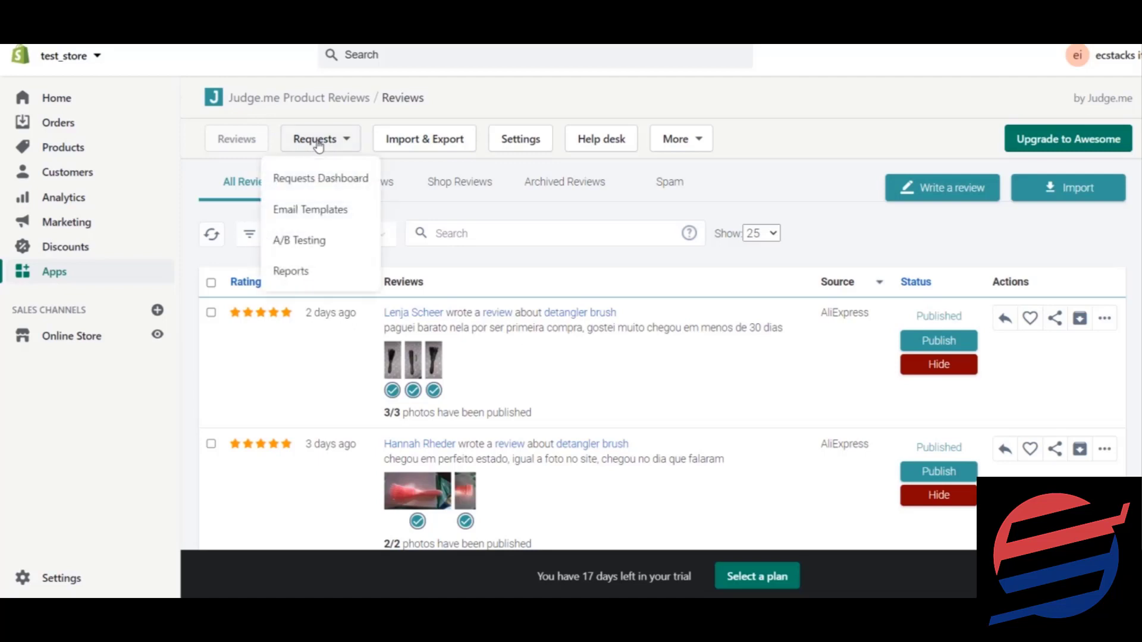
left_click(247, 249)
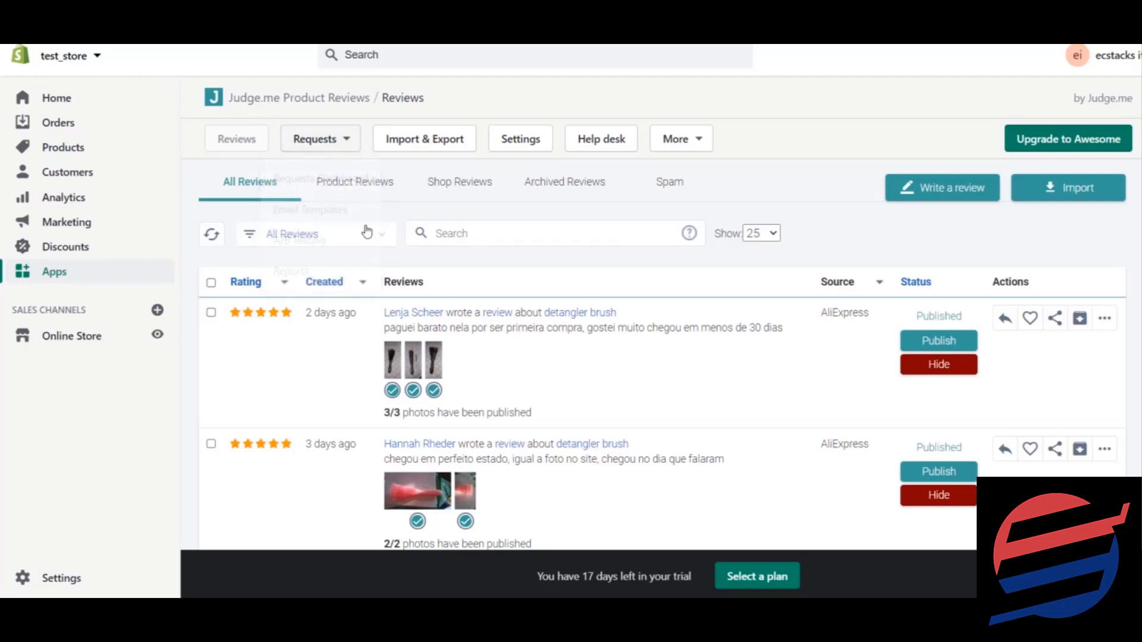
left_click(350, 184)
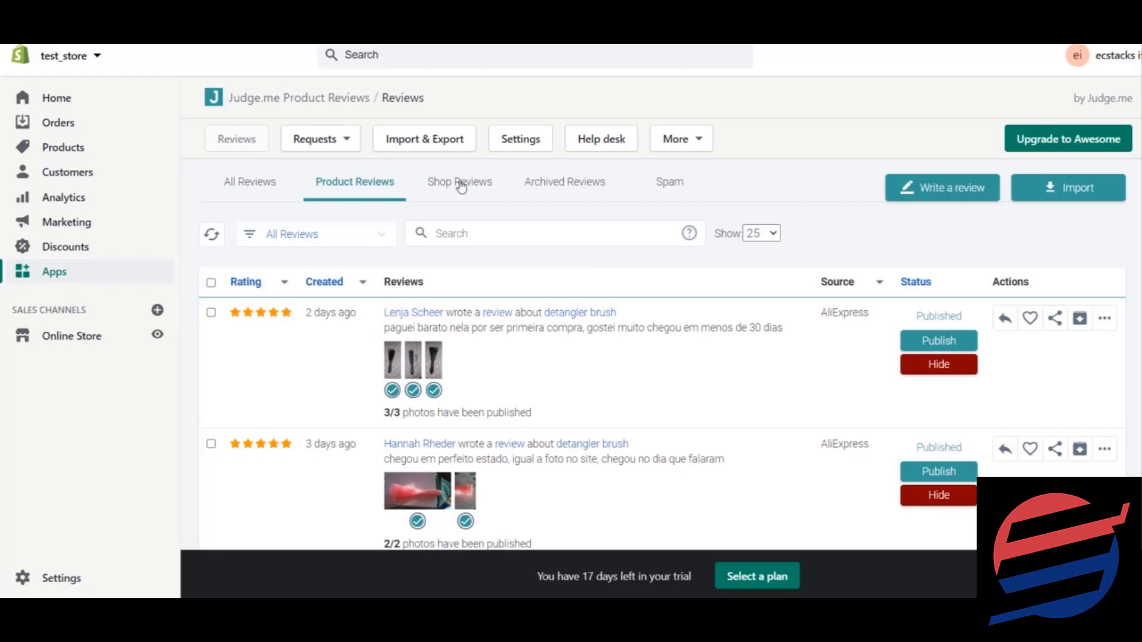
left_click(461, 187)
left_click(573, 189)
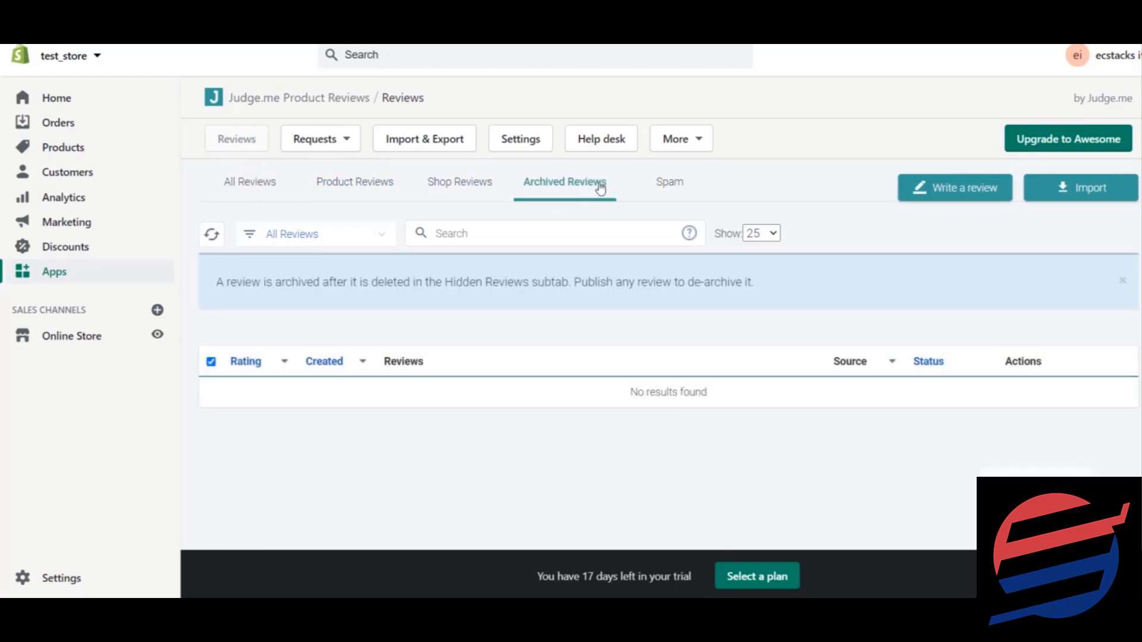
left_click(253, 192)
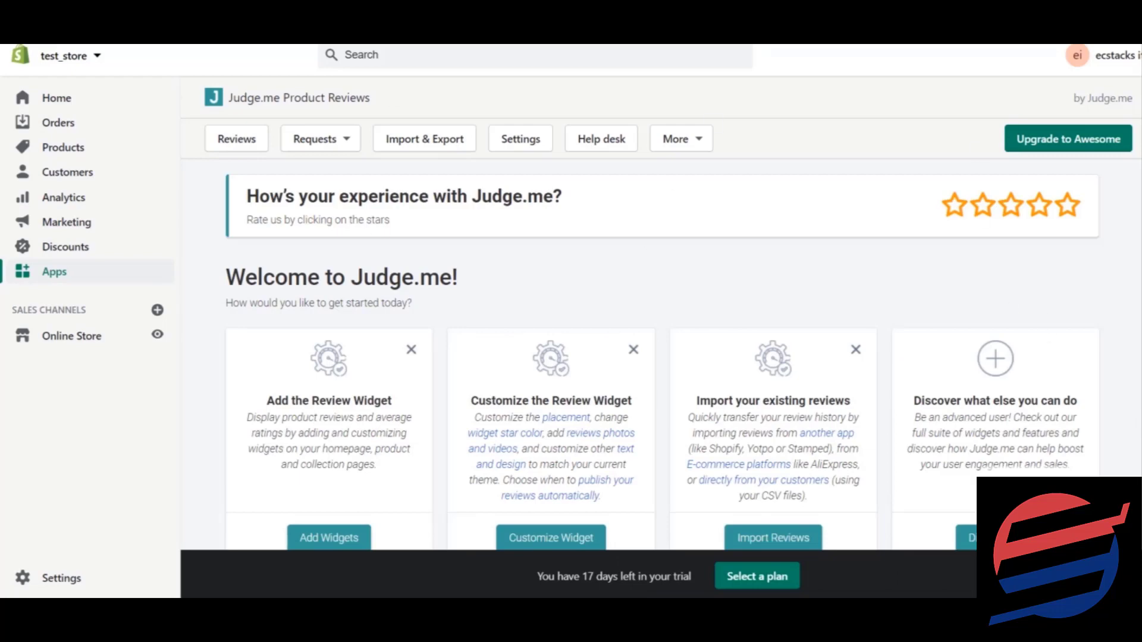
- Choose 'Installation by You' for the Judge.me widgets and mark it 'All done - I've installed it myself!'
scroll(662, 356, "down", 3)
scroll(662, 355, "down", 2)
scroll(1140, 371, "up", 5)
scroll(655, 419, "down", 1)
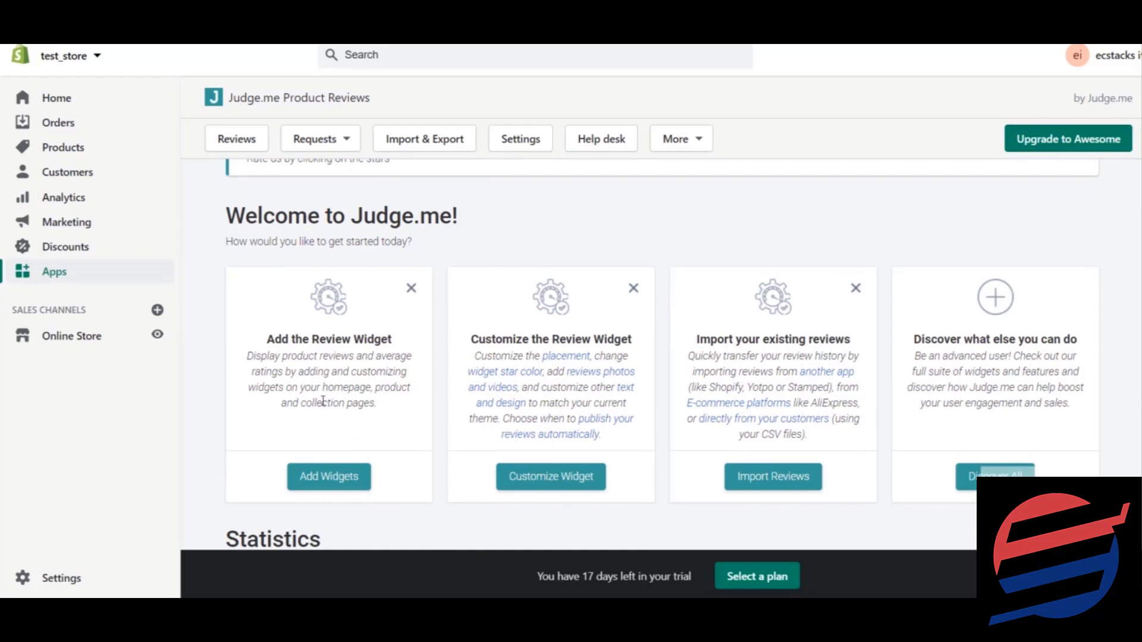
left_click(337, 476)
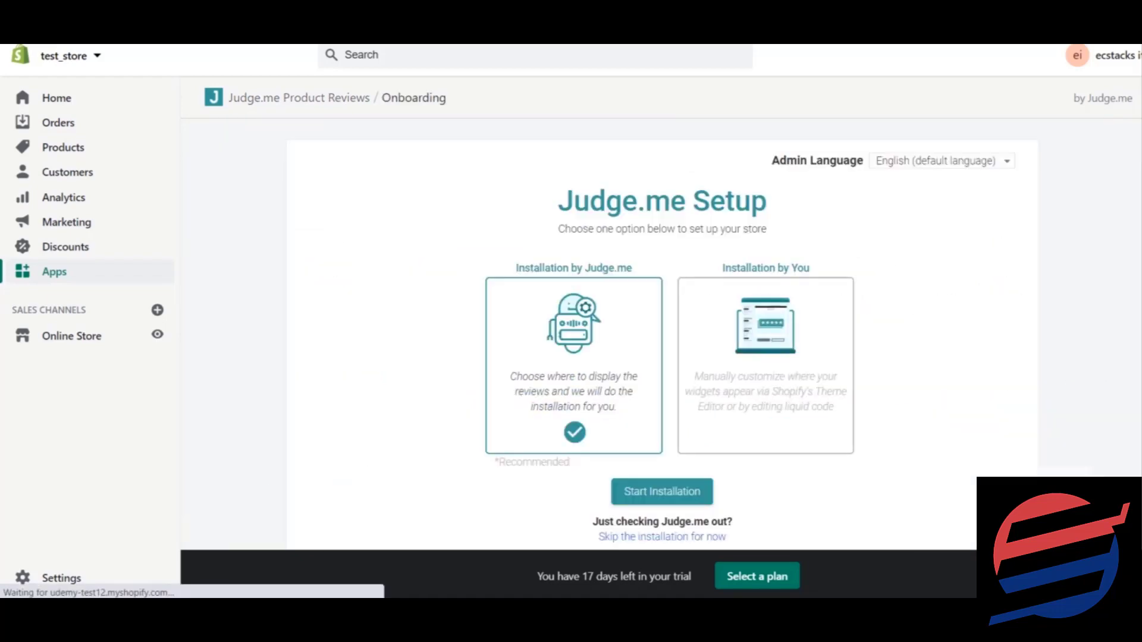
scroll(663, 336, "down", 1)
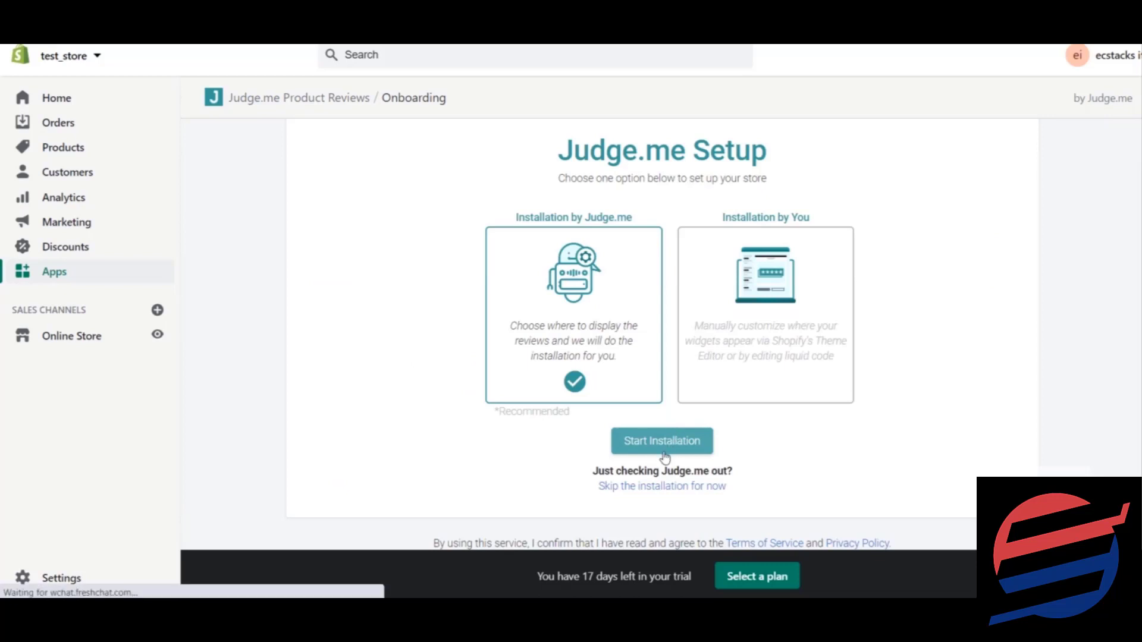
left_click(797, 351)
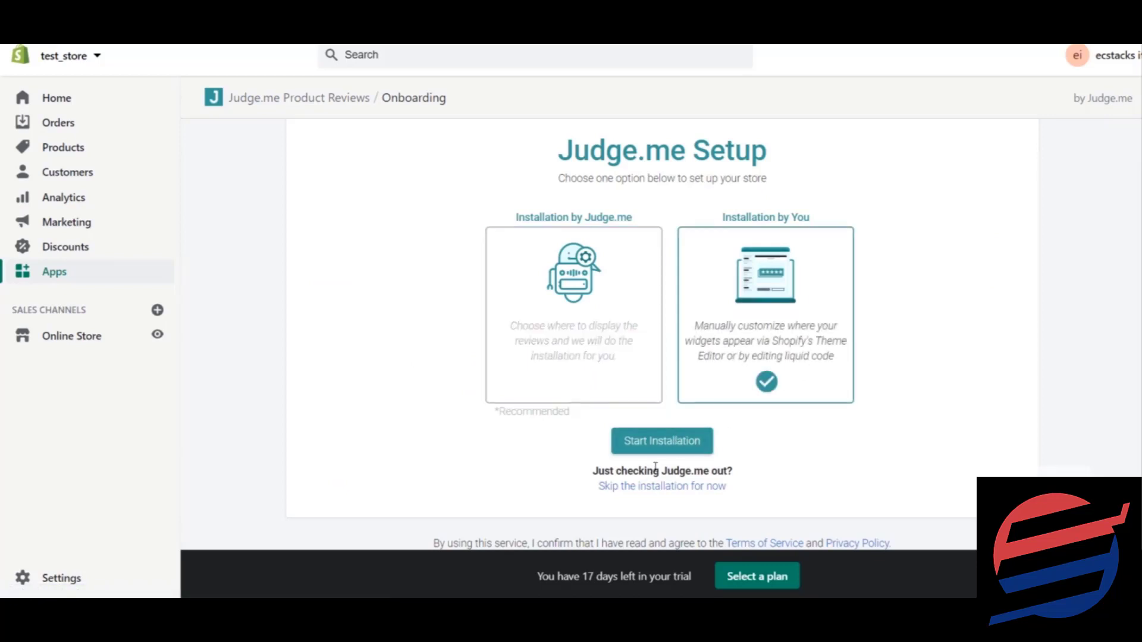
left_click(666, 446)
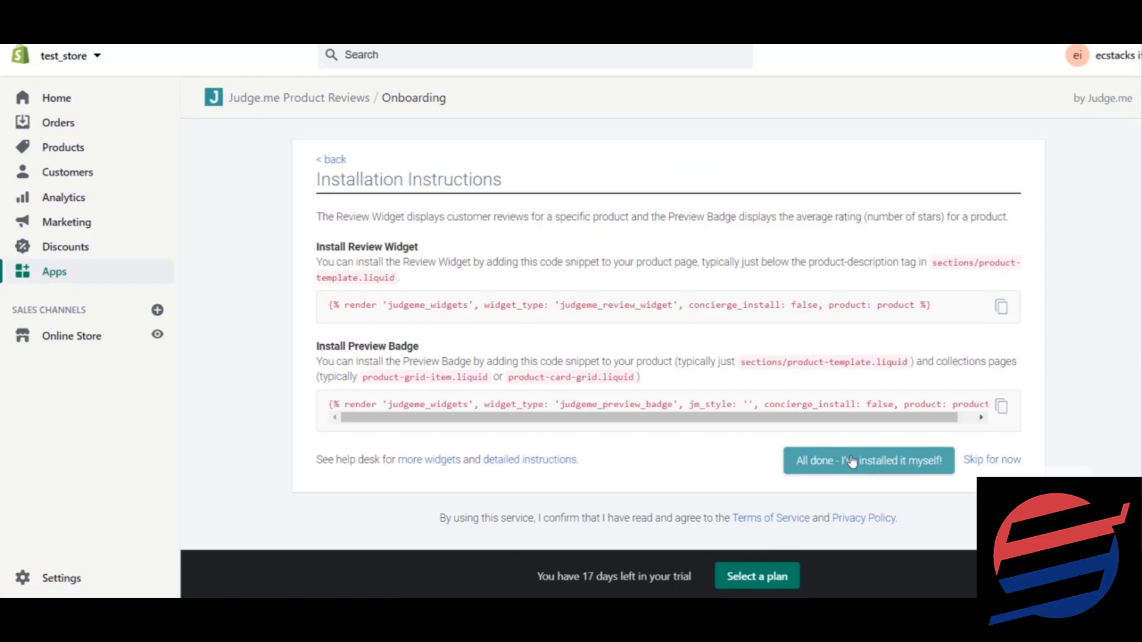
left_click(943, 461)
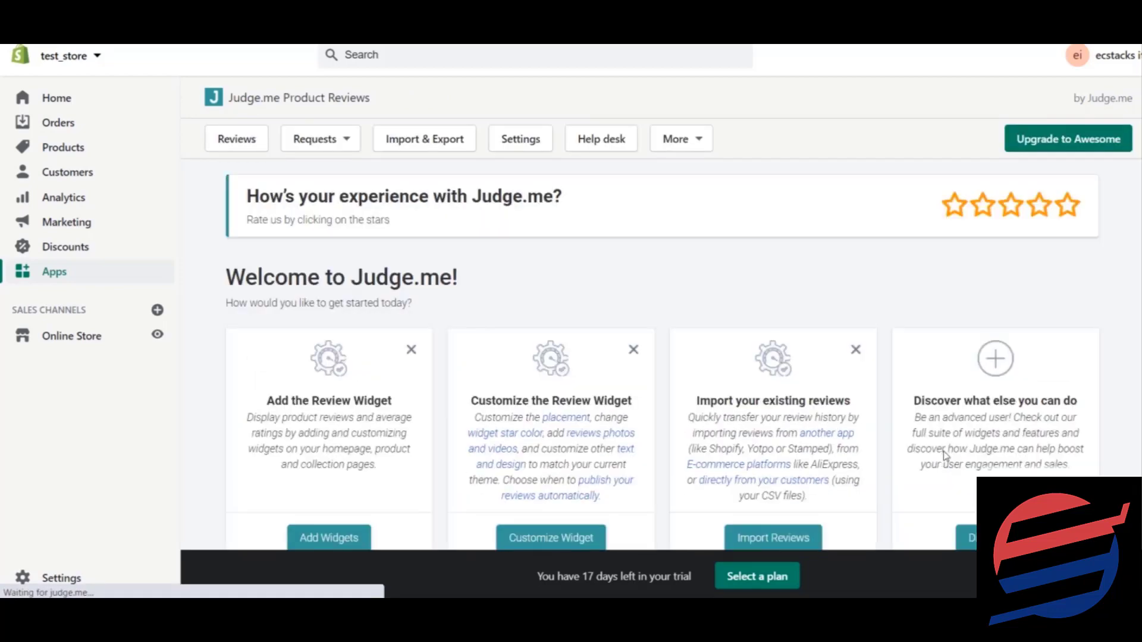
scroll(387, 357, "down", 3)
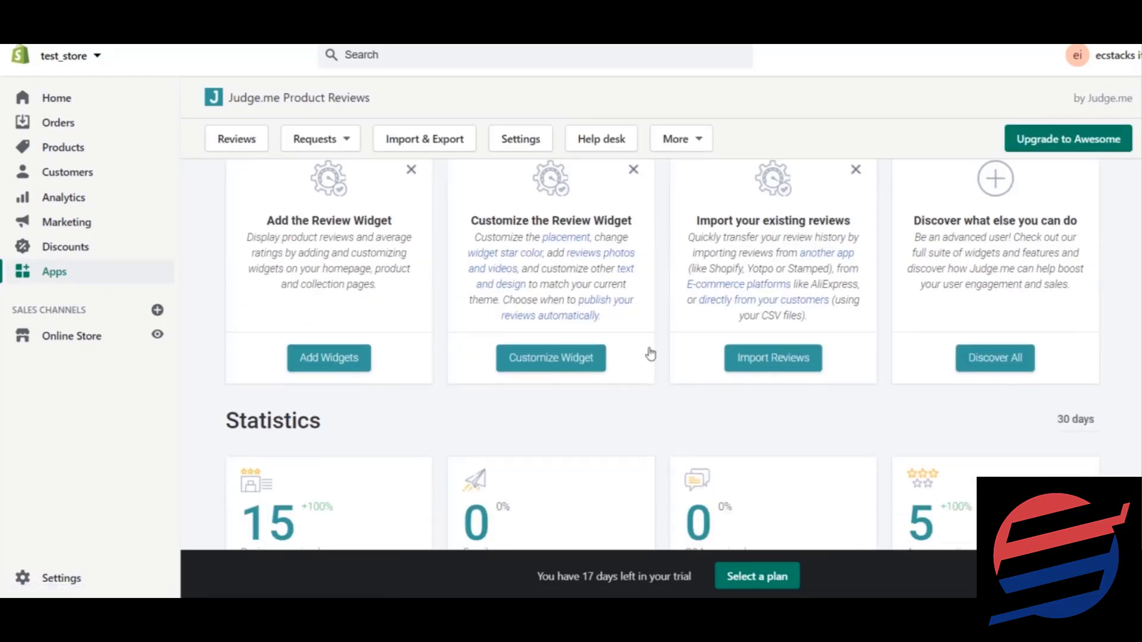
- Restart widget setup and start the 'Installation by Judge.me' option
left_click(357, 356)
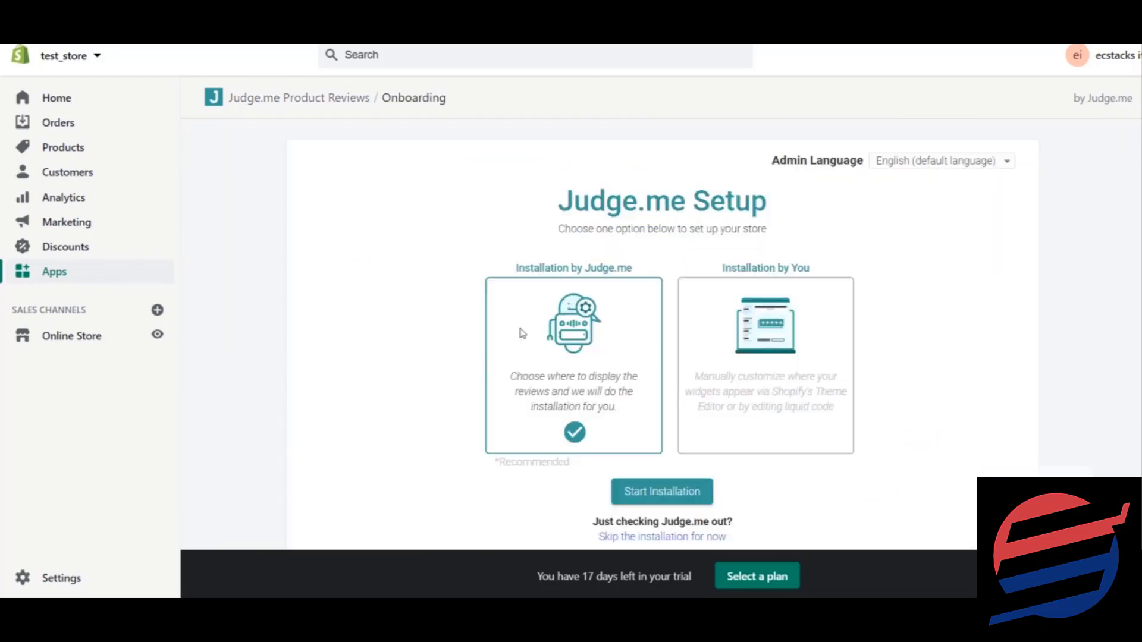
left_click(800, 318)
left_click(649, 390)
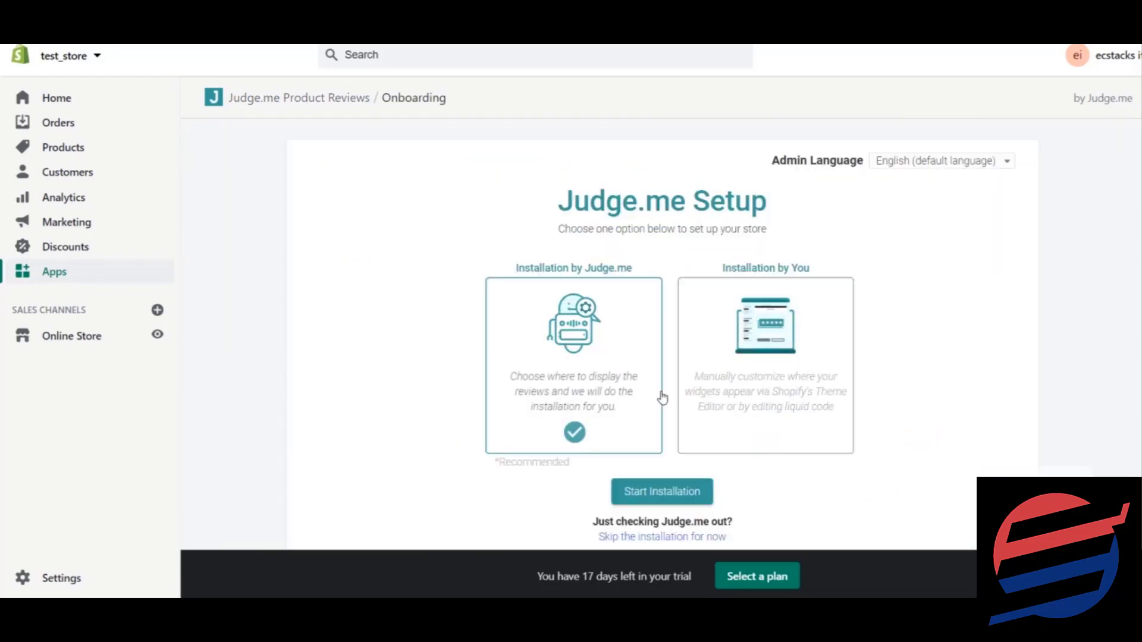
left_click(656, 501)
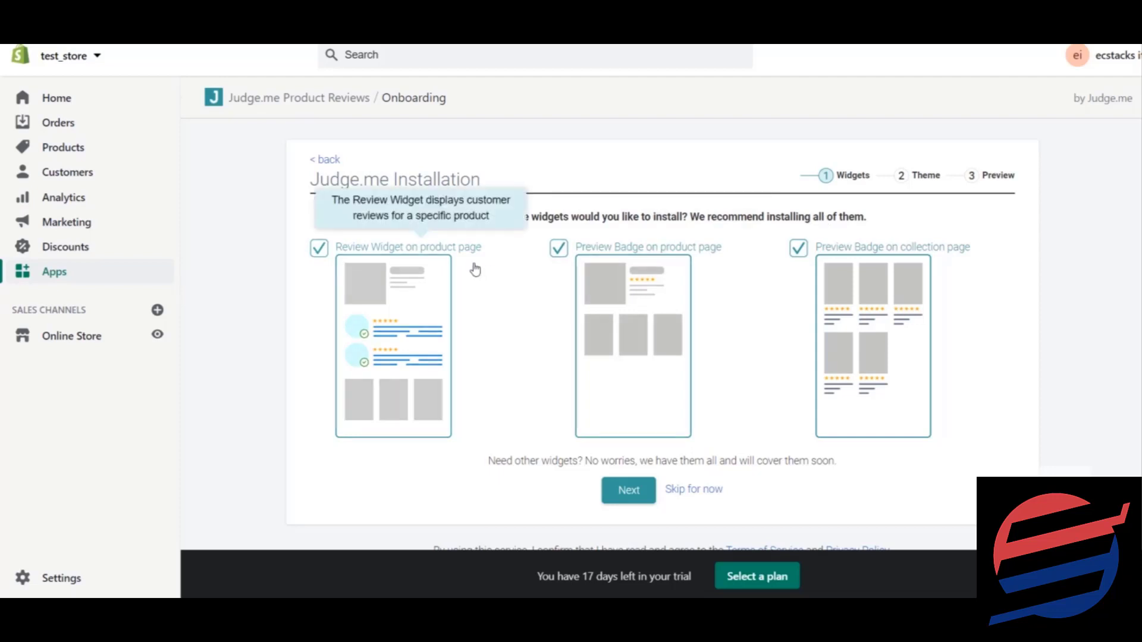
- Install all widgets on the current live theme and approve them with 'Yes, Looks Great'
mouse_move(393, 348)
left_click(393, 275)
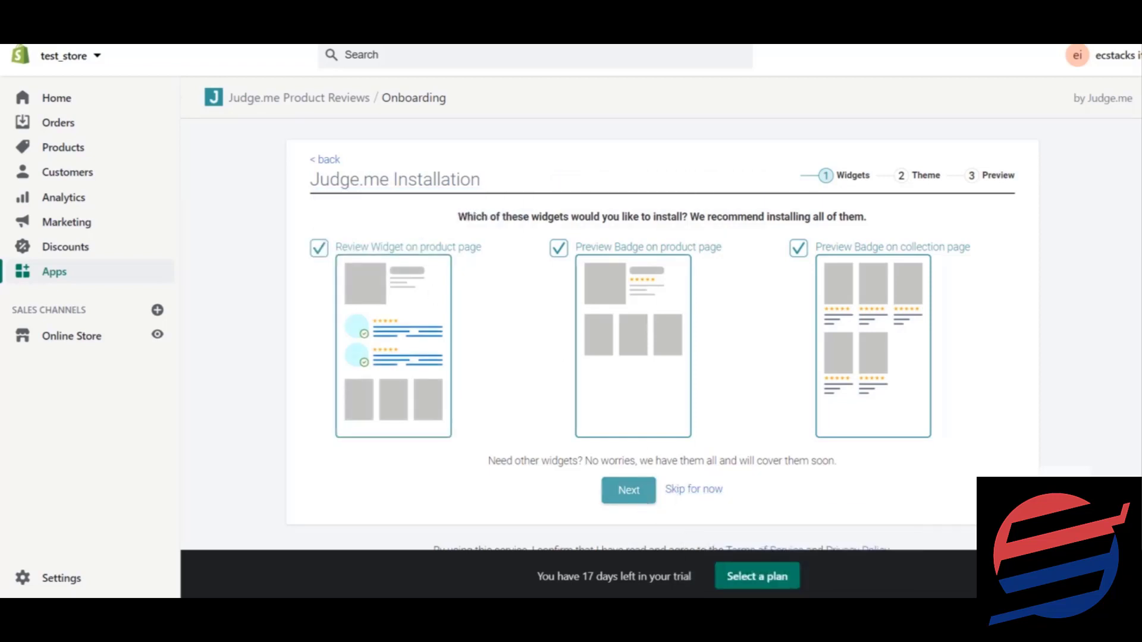
left_click(648, 491)
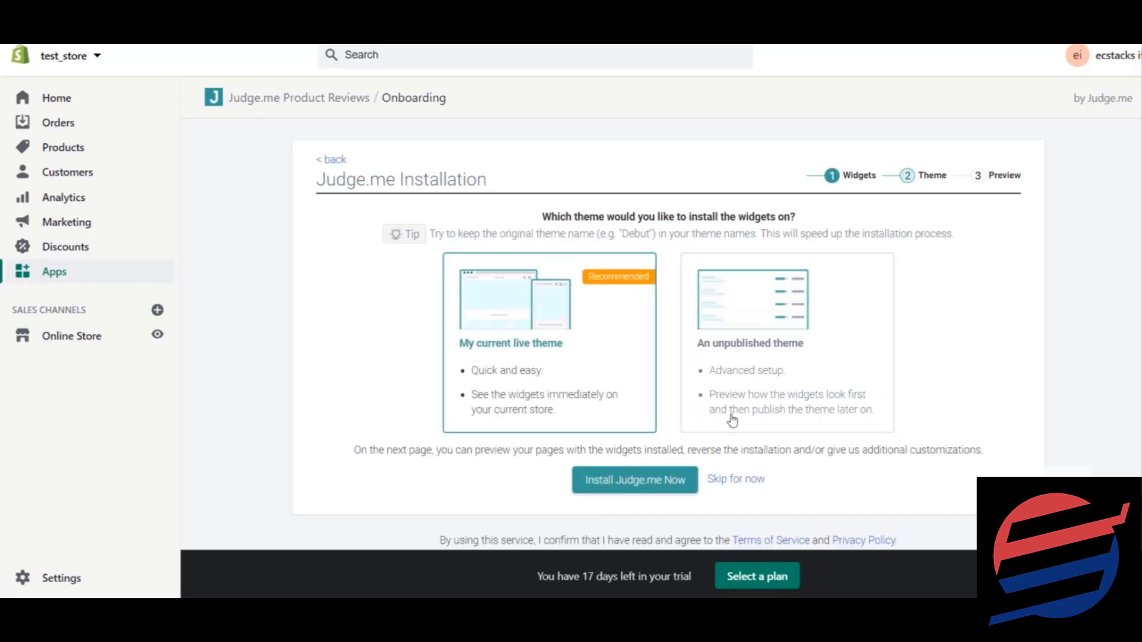
left_click(624, 483)
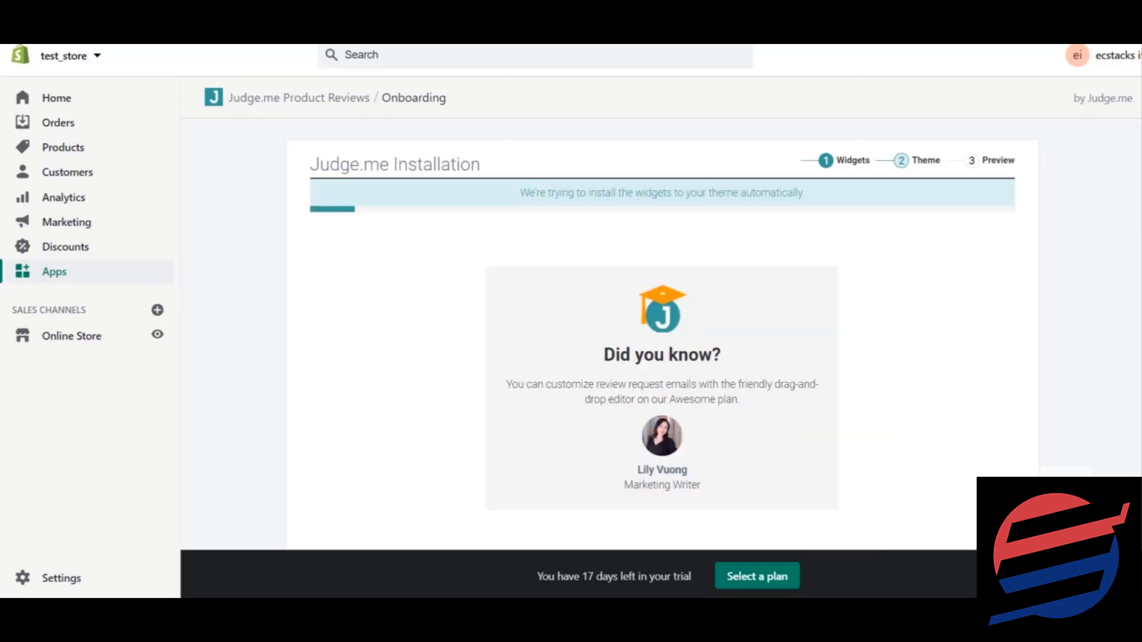
scroll(663, 318, "down", 1)
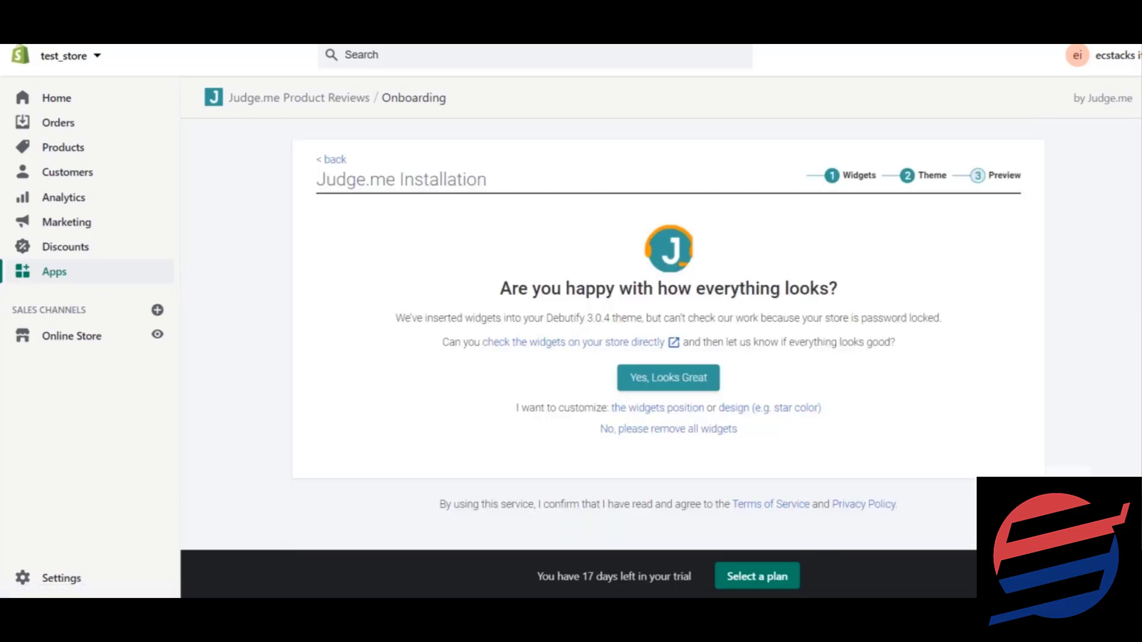
left_click(657, 379)
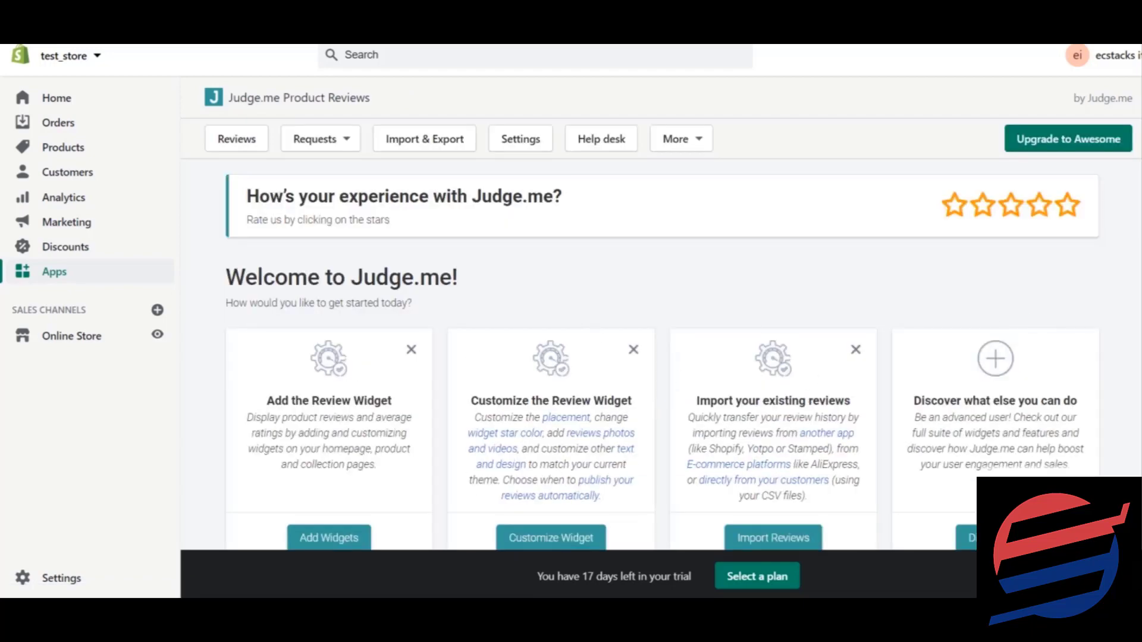
- Scroll the detangler brush page to the empty section above the features, where reviews should be
scroll(662, 340, "down", 3)
scroll(662, 339, "up", 2)
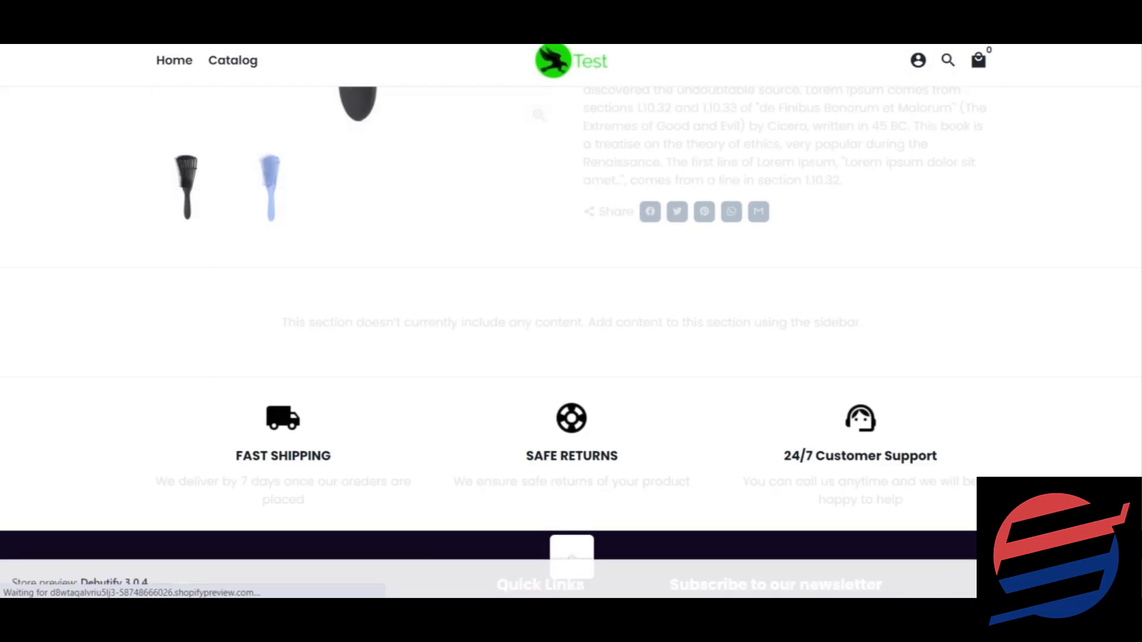
scroll(571, 339, "down", 5)
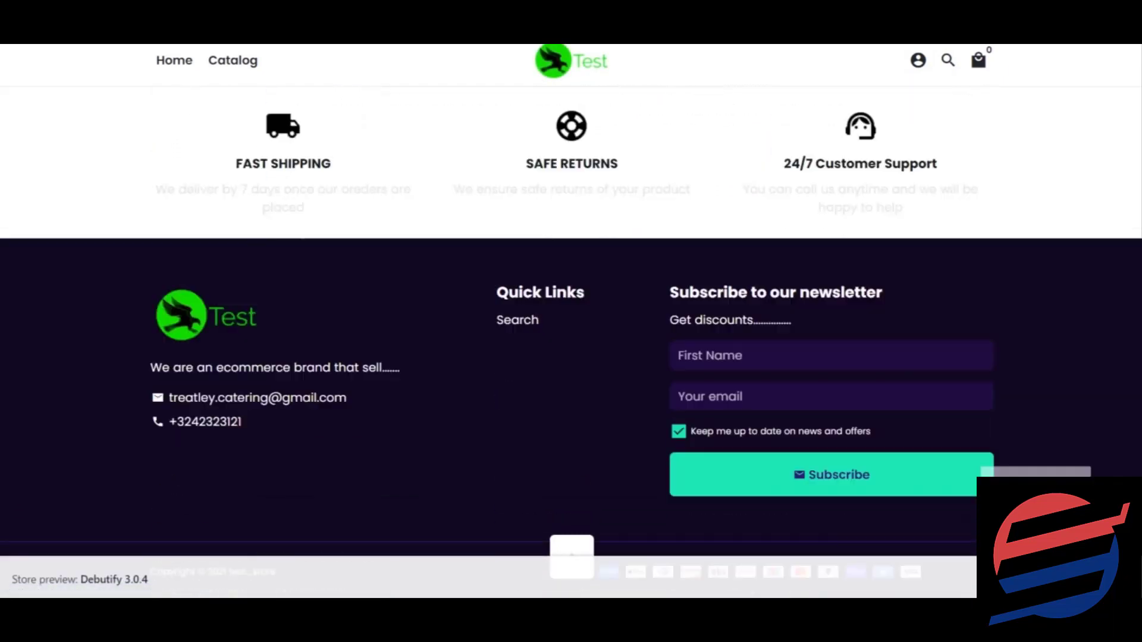
scroll(571, 340, "up", 10)
scroll(571, 339, "up", 3)
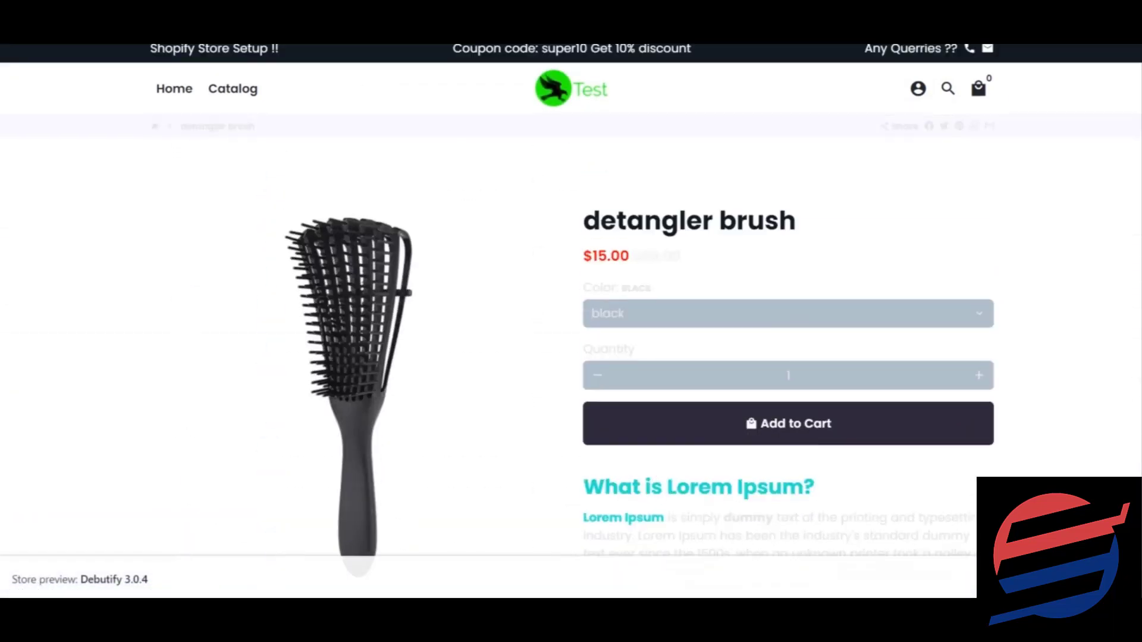
scroll(571, 339, "down", 3)
scroll(571, 339, "down", 10)
scroll(1136, 370, "up", 5)
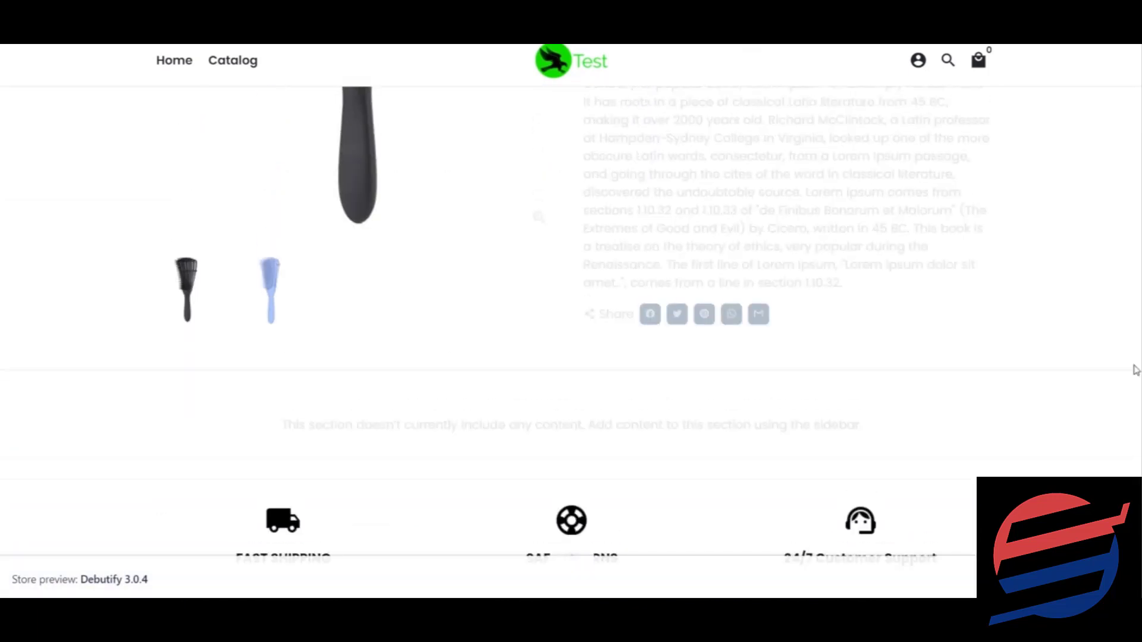
scroll(921, 510, "up", 5)
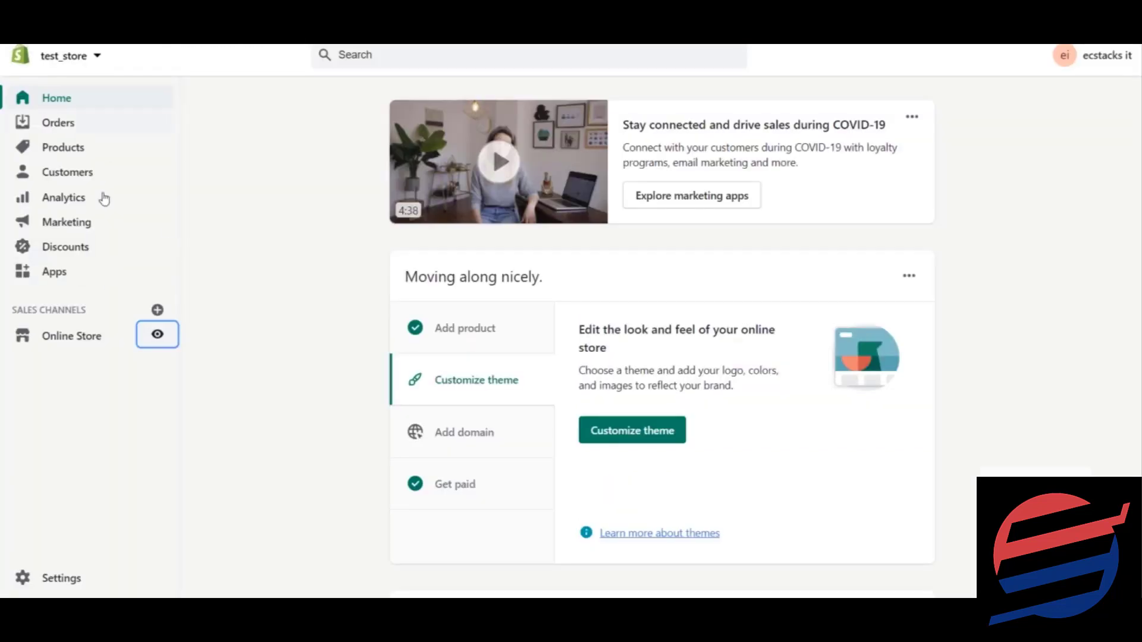
- Open the Default product template in the current theme's customizer
left_click(77, 335)
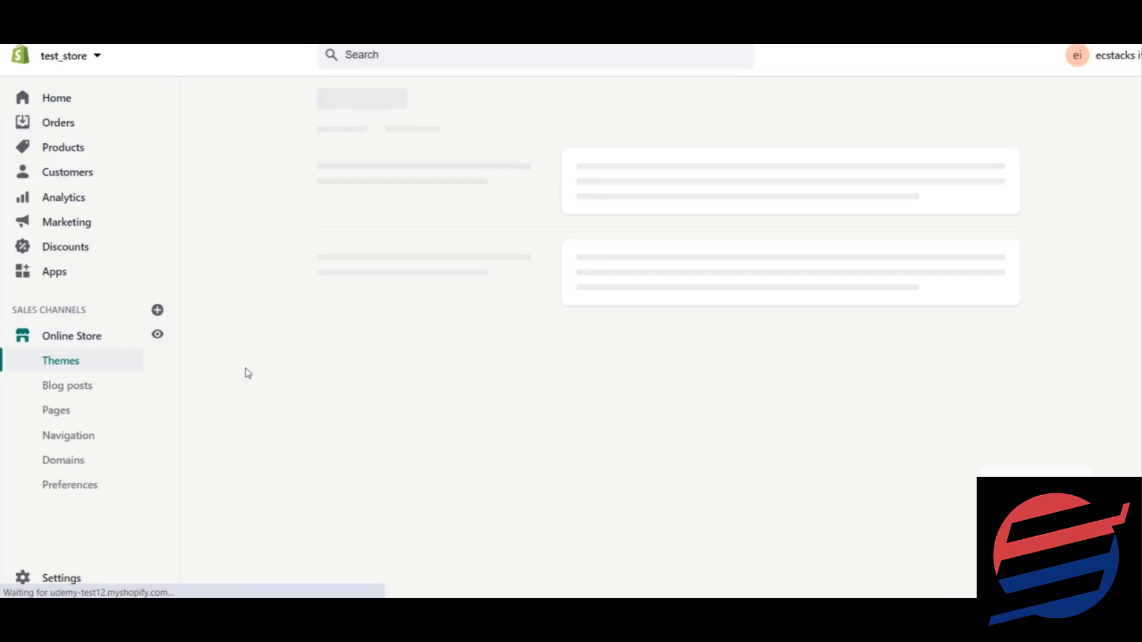
left_click(976, 274)
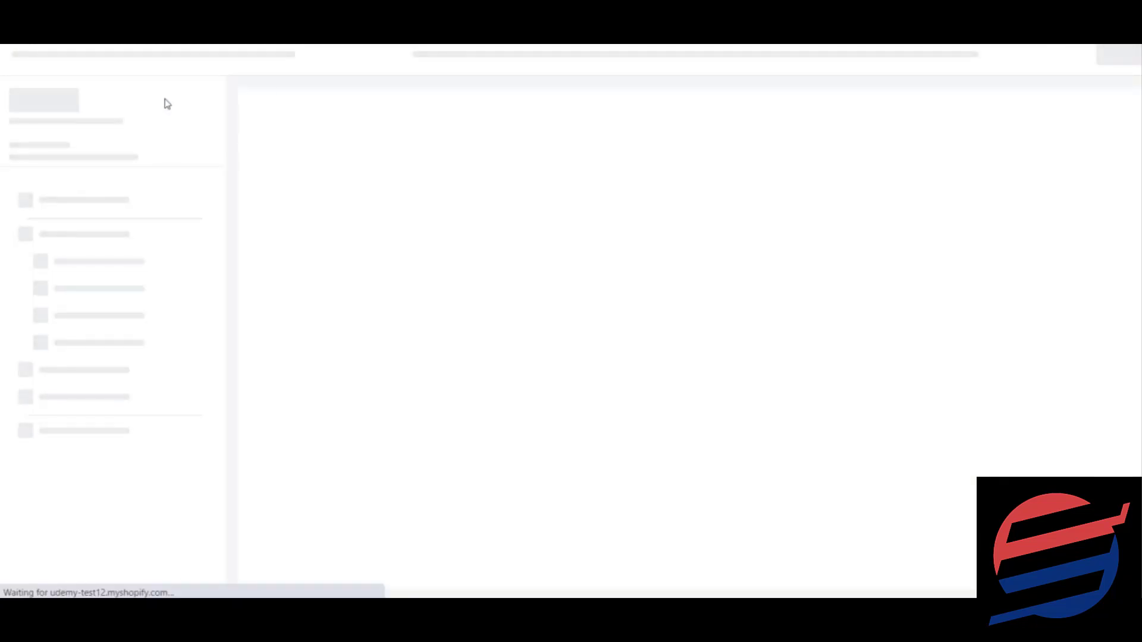
left_click(565, 66)
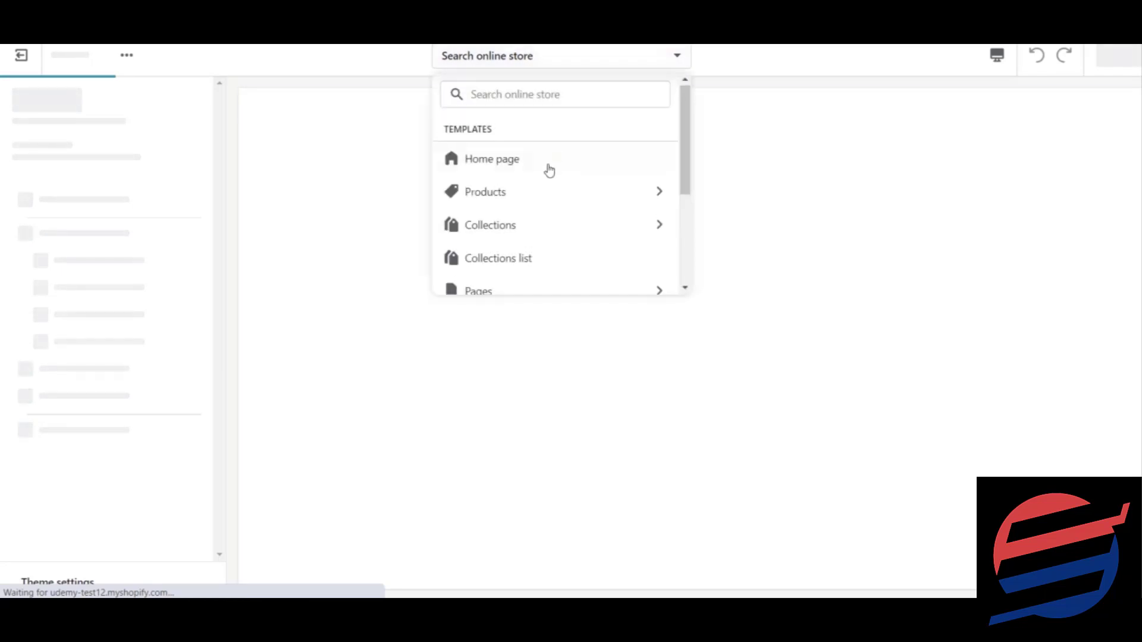
left_click(534, 200)
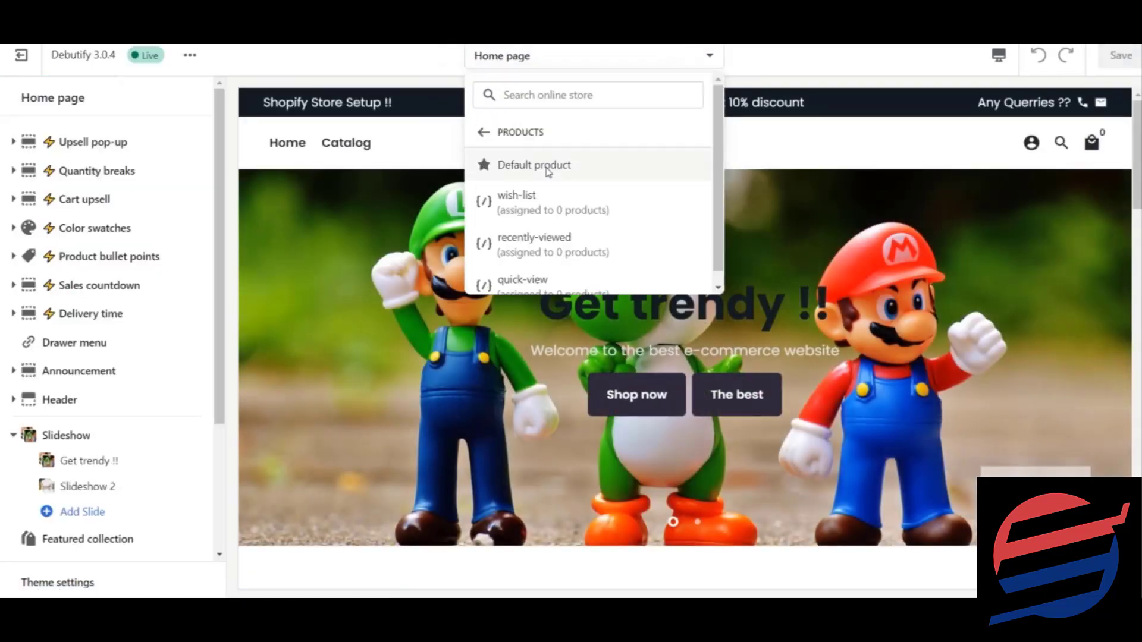
left_click(547, 173)
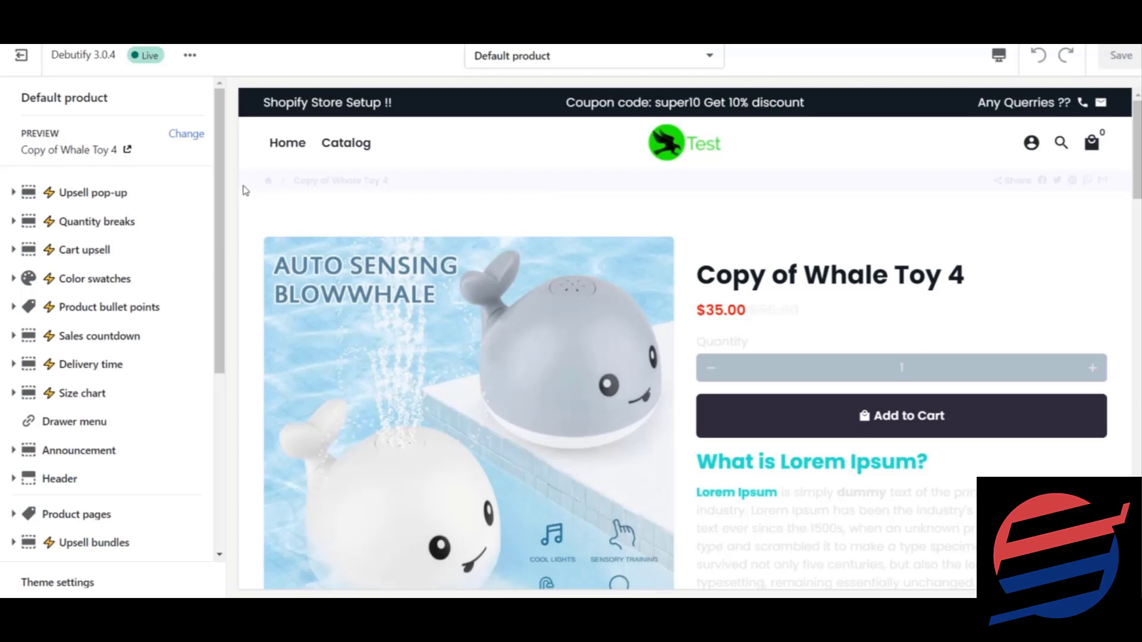
- Set Theme settings > Review apps to Judge.me and save
left_click_drag(224, 196, 246, 381)
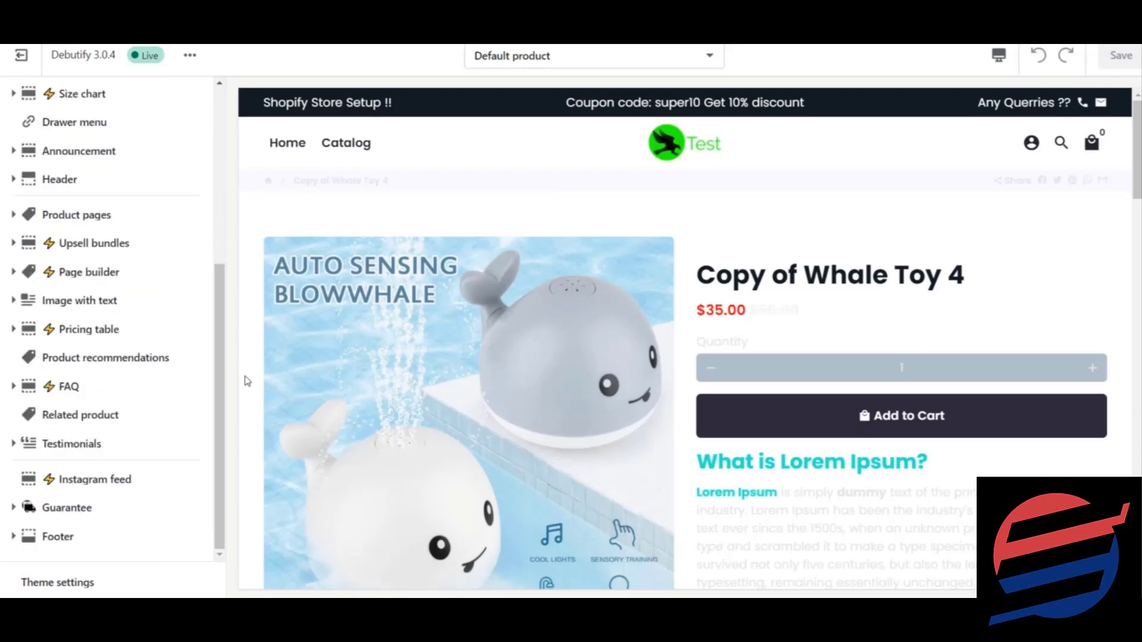
left_click(74, 584)
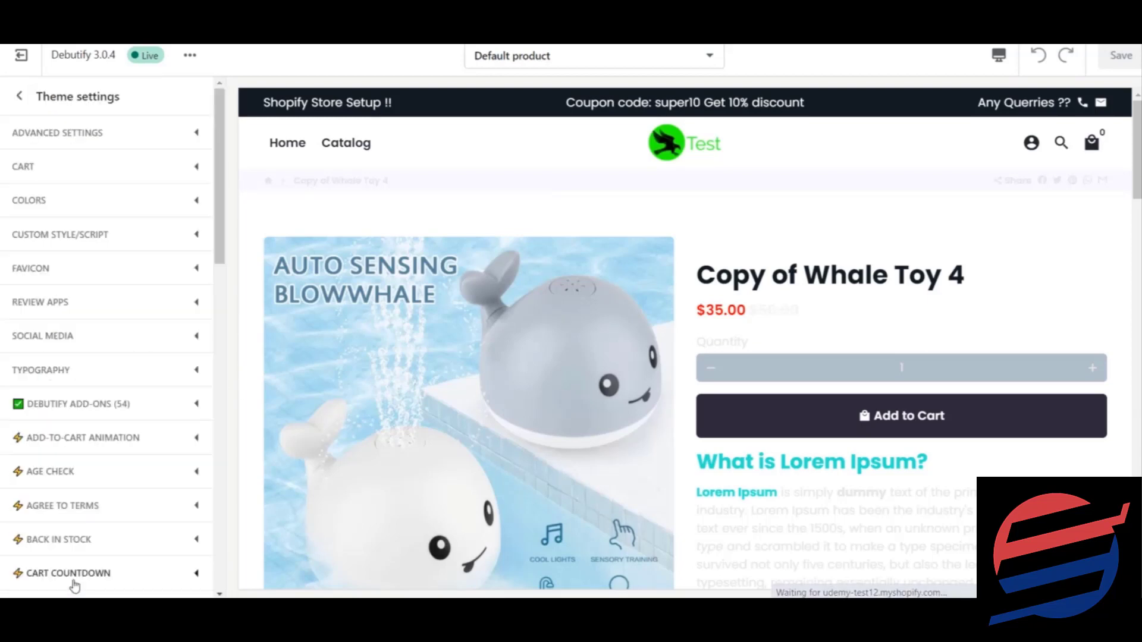
left_click(112, 306)
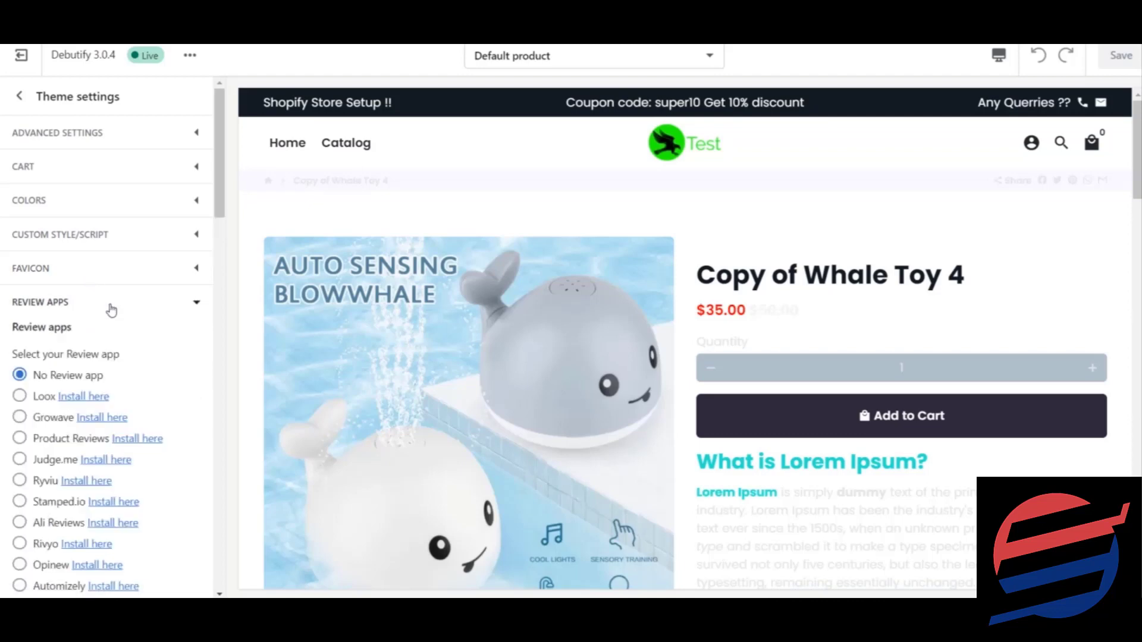
left_click_drag(224, 196, 219, 244)
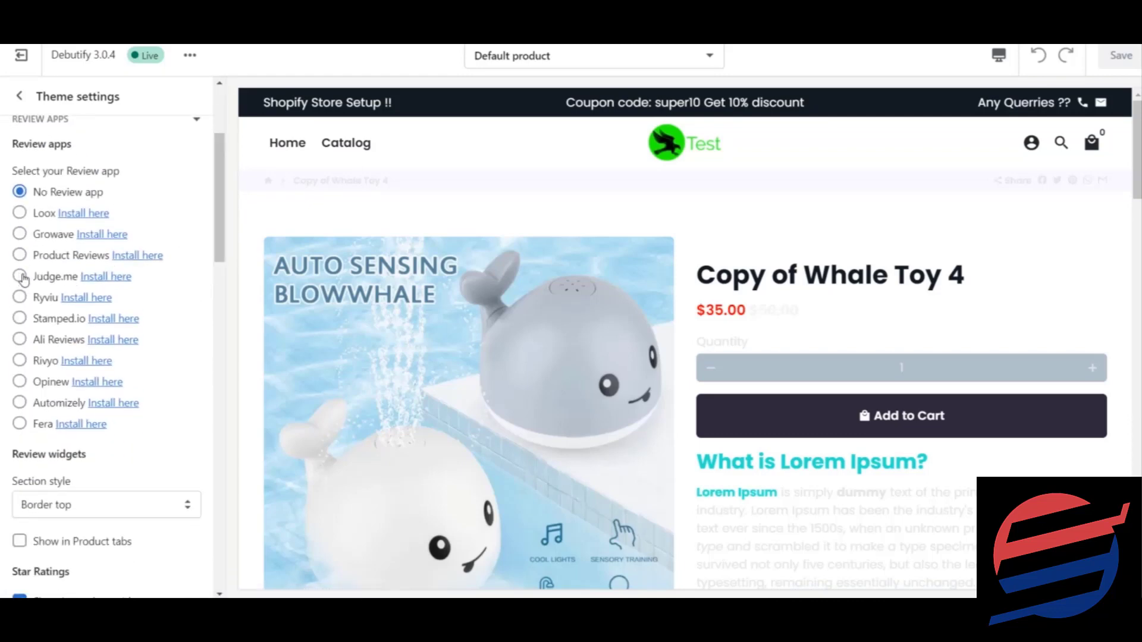
left_click(21, 277)
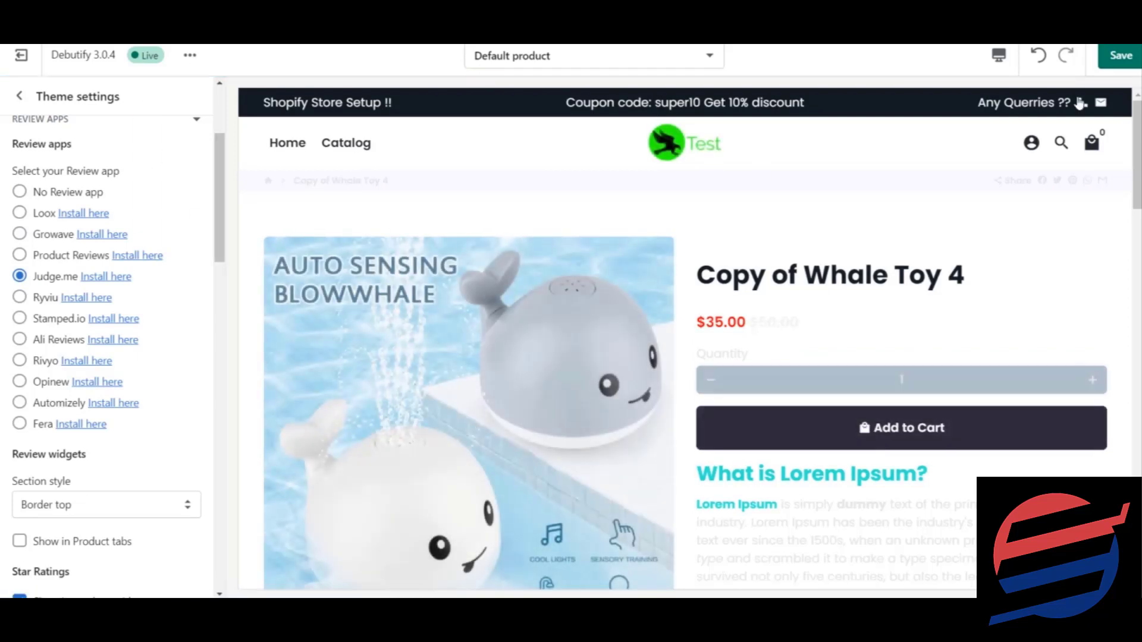
left_click(1122, 56)
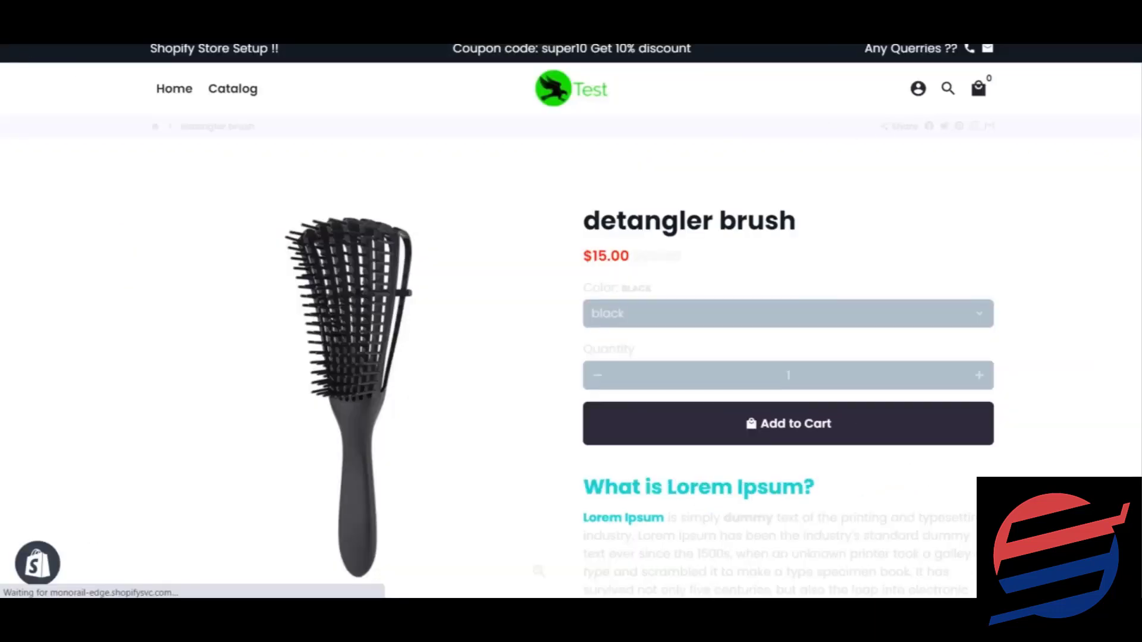
- Scroll through the 20 Judge.me Customer Reviews with photos on the detangler brush page
scroll(572, 321, "down", 5)
scroll(571, 322, "down", 5)
scroll(571, 321, "down", 10)
scroll(571, 322, "down", 2)
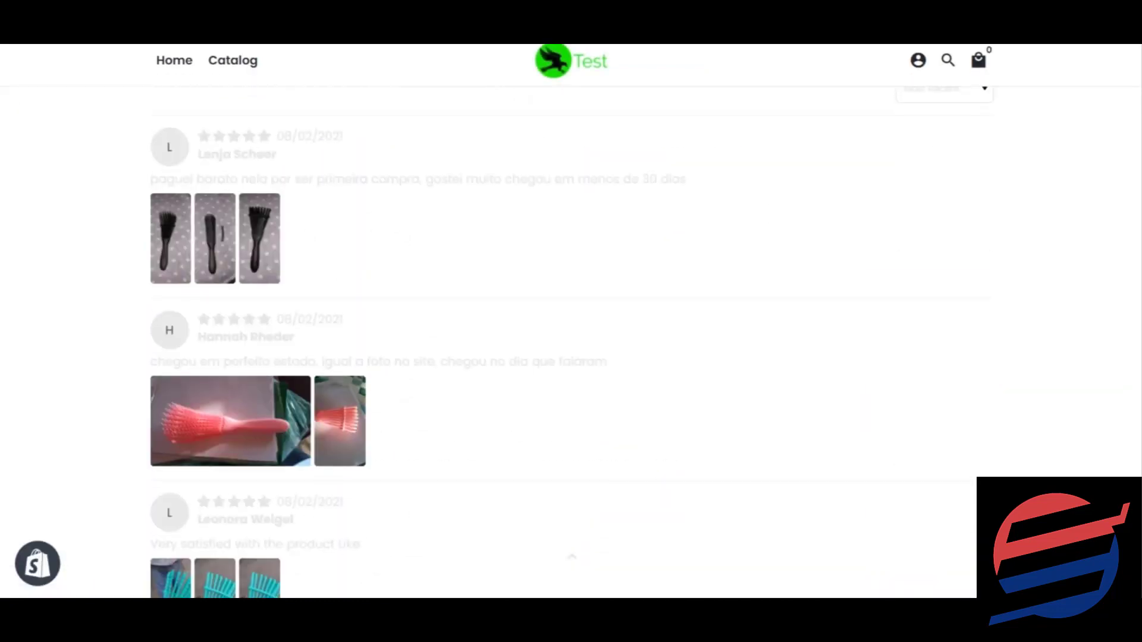
scroll(571, 321, "down", 4)
scroll(571, 321, "down", 3)
scroll(571, 321, "down", 1)
scroll(571, 322, "down", 1)
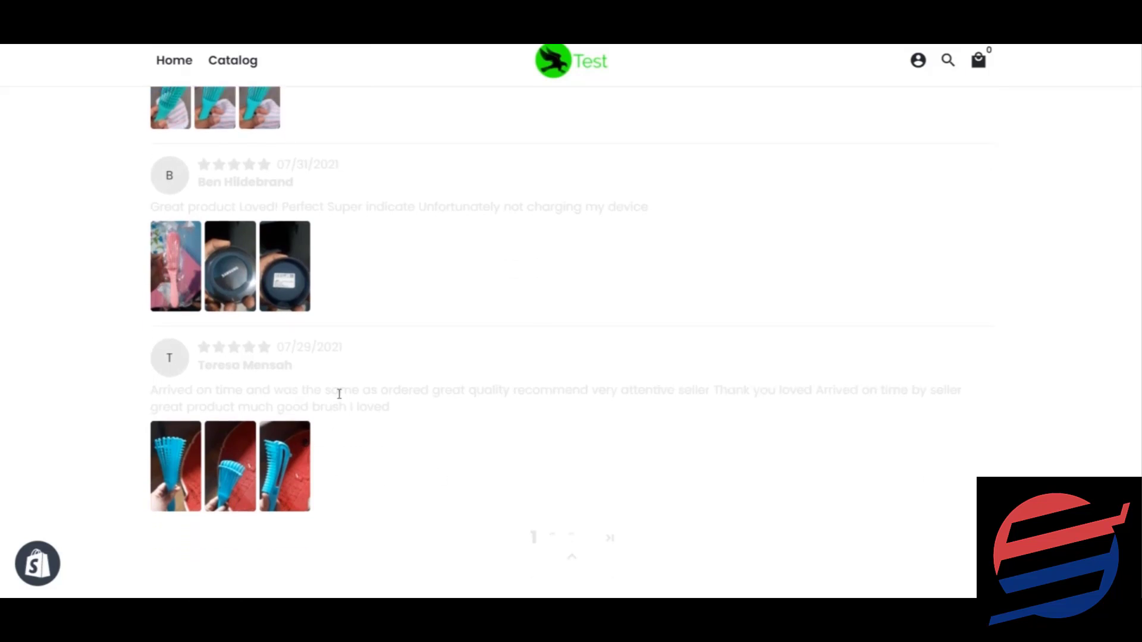
left_click_drag(340, 394, 411, 410)
left_click(412, 410)
scroll(571, 321, "down", 1)
scroll(571, 322, "down", 5)
scroll(571, 321, "up", 2)
scroll(571, 321, "down", 3)
scroll(571, 321, "up", 5)
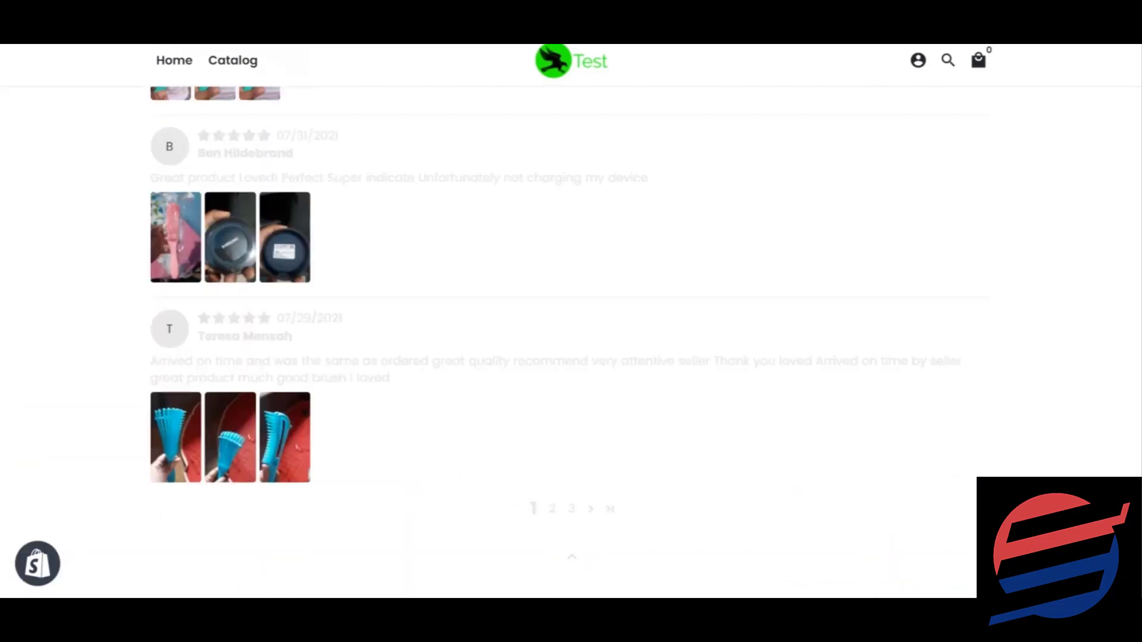
scroll(571, 322, "up", 1)
scroll(571, 322, "up", 3)
scroll(571, 321, "up", 5)
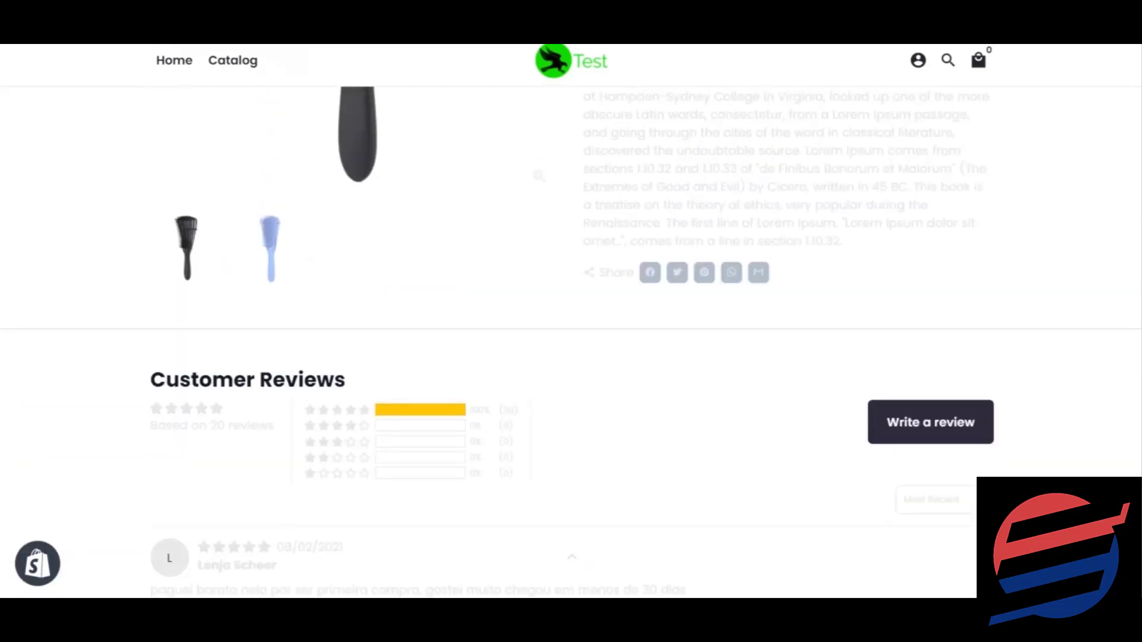
scroll(571, 321, "down", 4)
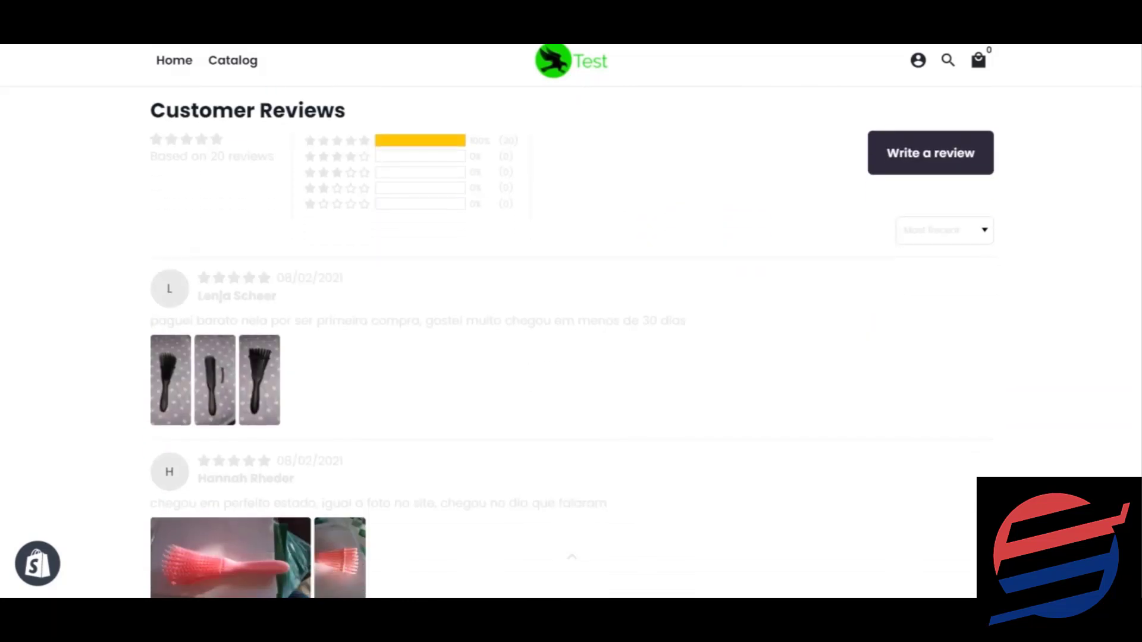
scroll(571, 345, "down", 1)
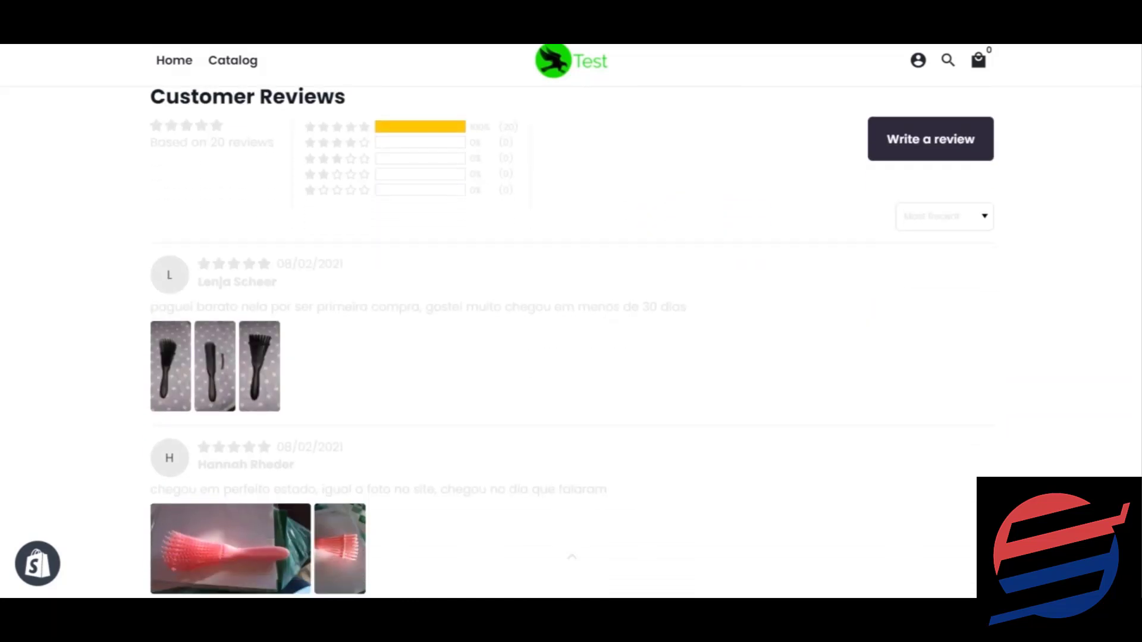
scroll(571, 345, "down", 4)
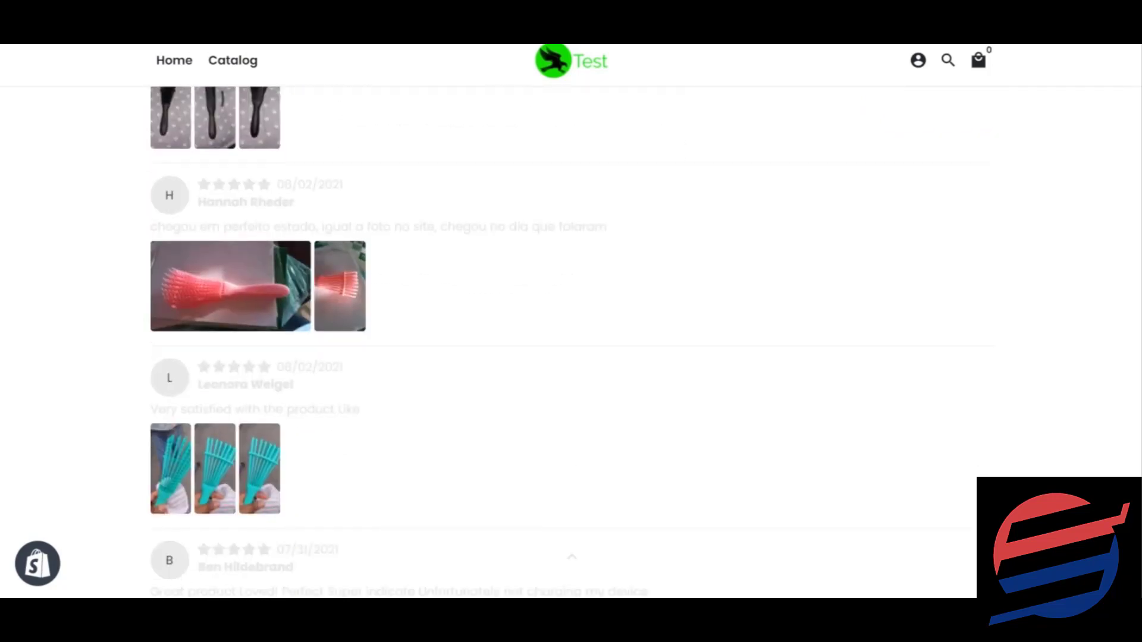
scroll(571, 345, "down", 7)
scroll(571, 345, "up", 1)
scroll(571, 345, "up", 10)
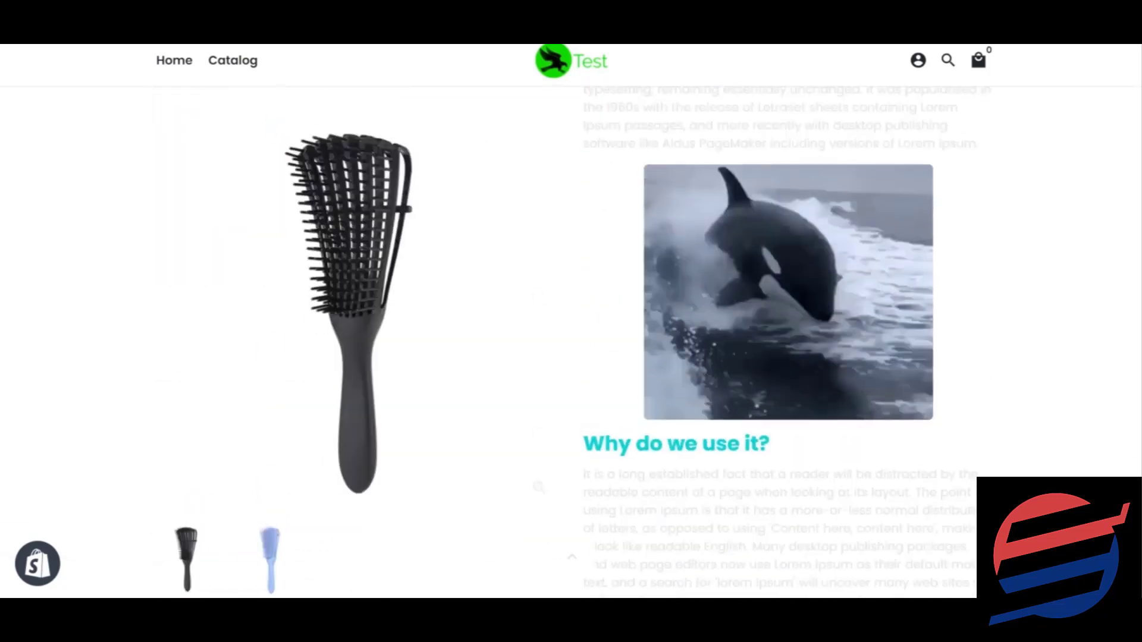
scroll(571, 345, "up", 5)
scroll(571, 345, "up", 3)
scroll(571, 345, "down", 5)
scroll(571, 345, "down", 1)
scroll(572, 345, "down", 10)
scroll(571, 345, "down", 1)
scroll(571, 345, "down", 1)
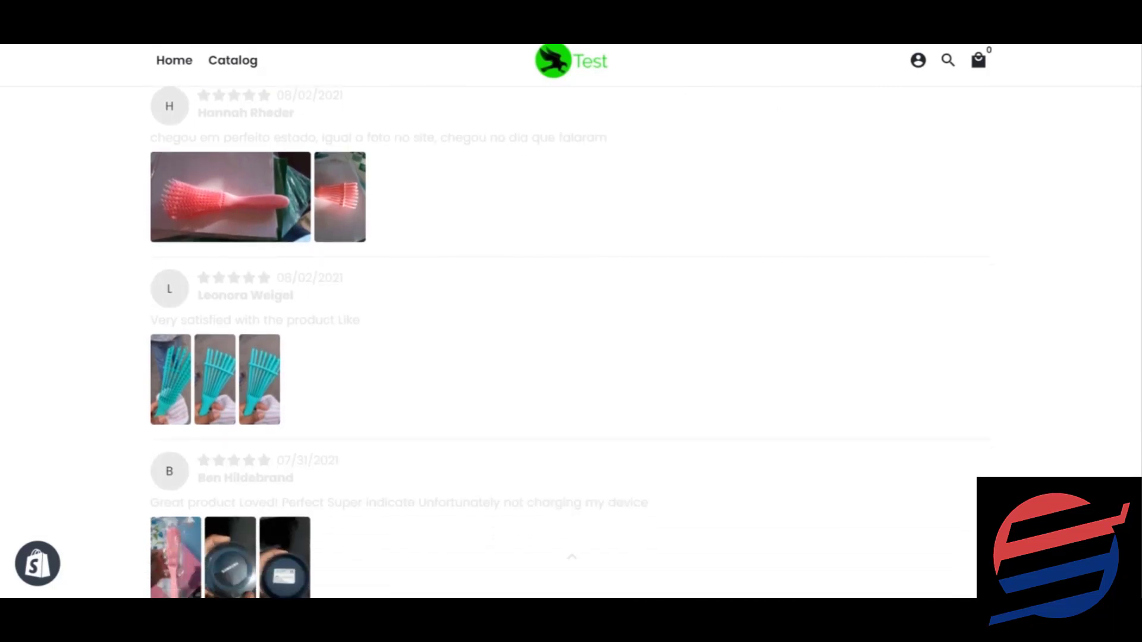
scroll(571, 345, "up", 1)
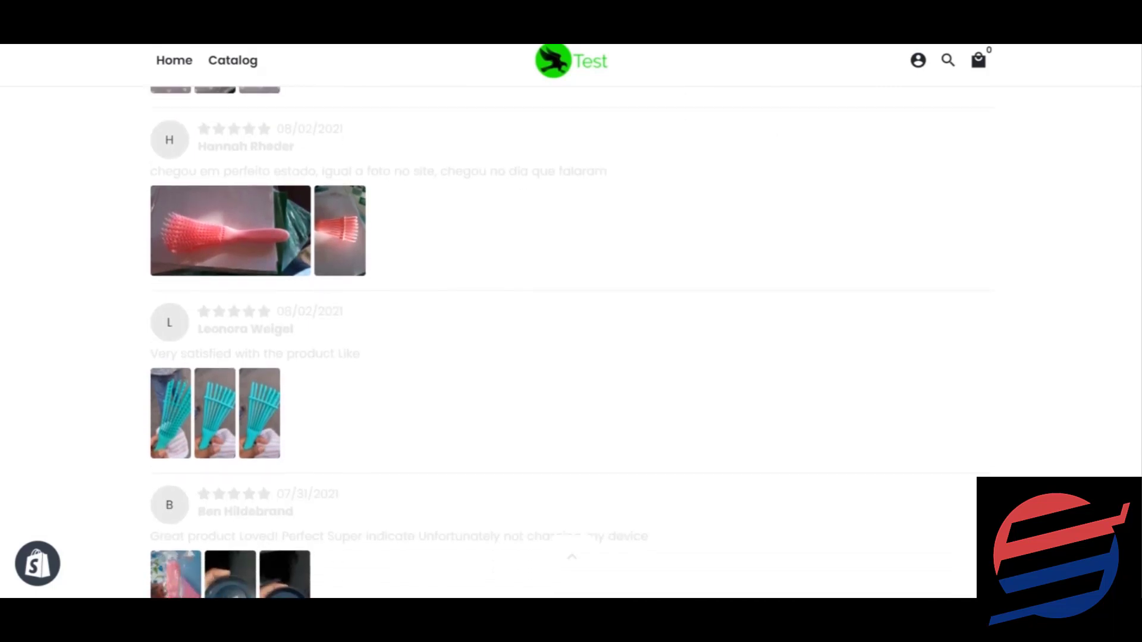
scroll(571, 346, "up", 15)
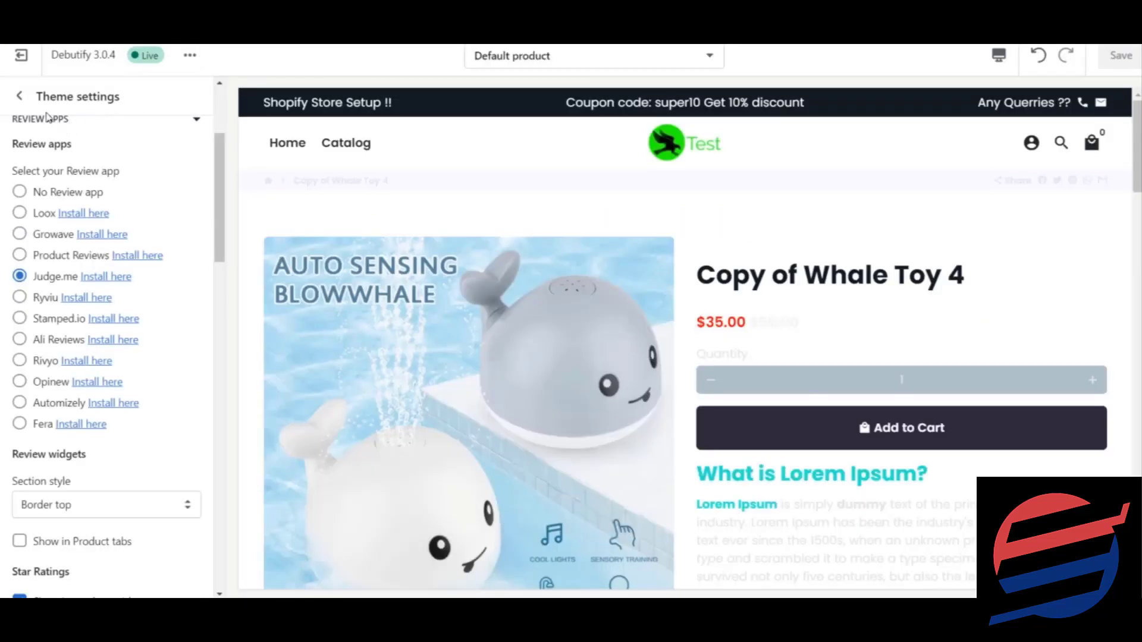
- Open the Default product template's Testimonials section settings below the empty reviews area
left_click(19, 96)
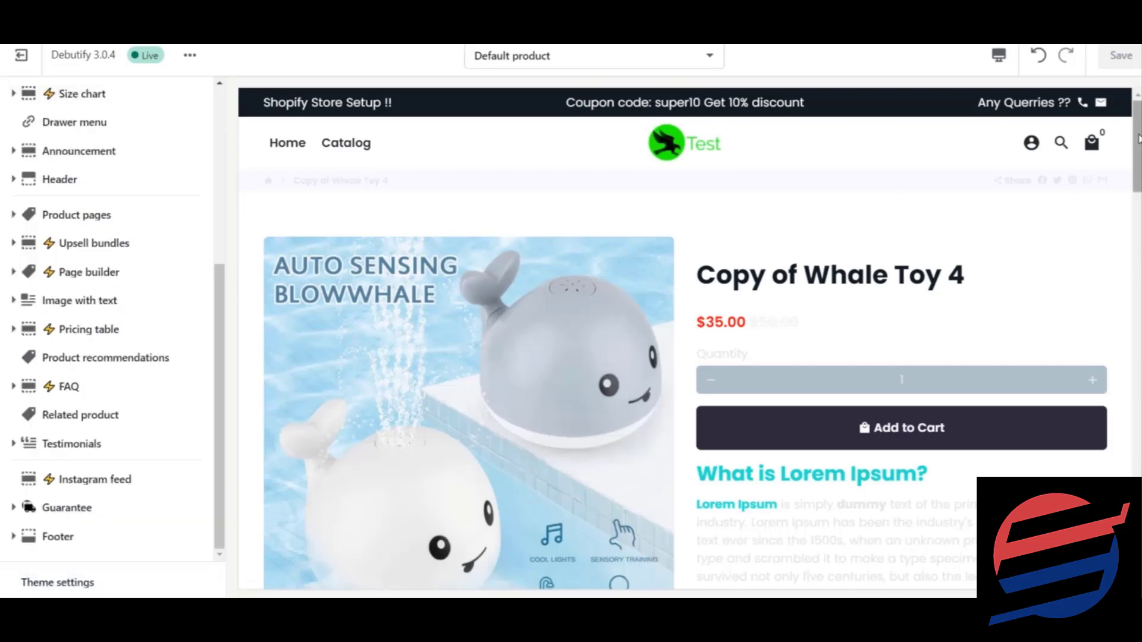
scroll(684, 339, "down", 15)
scroll(685, 339, "up", 2)
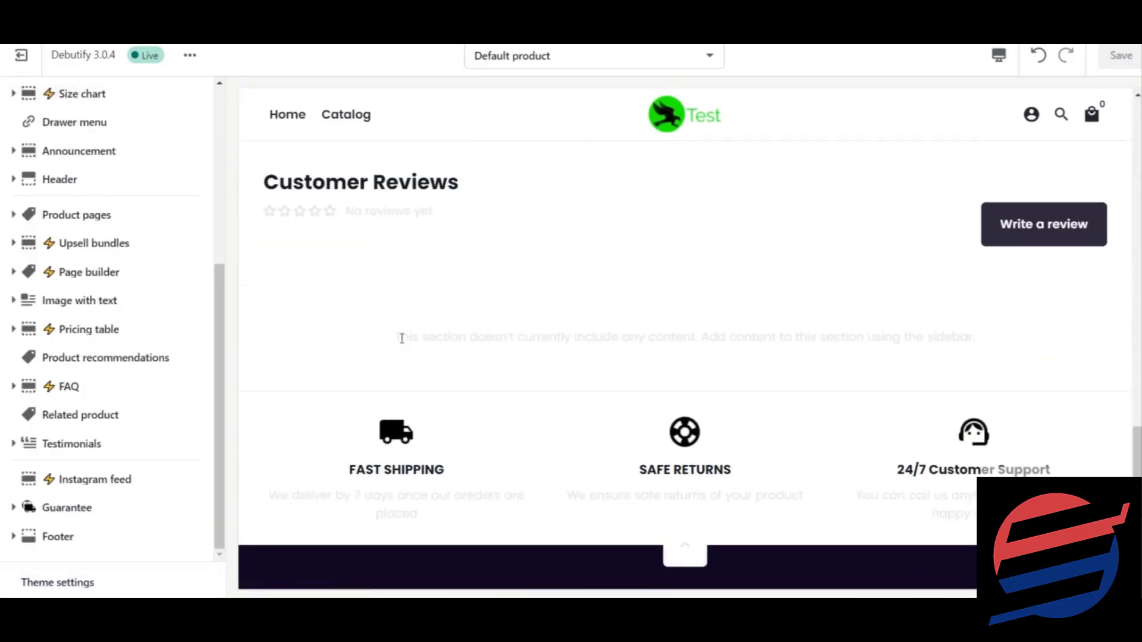
left_click_drag(401, 339, 807, 335)
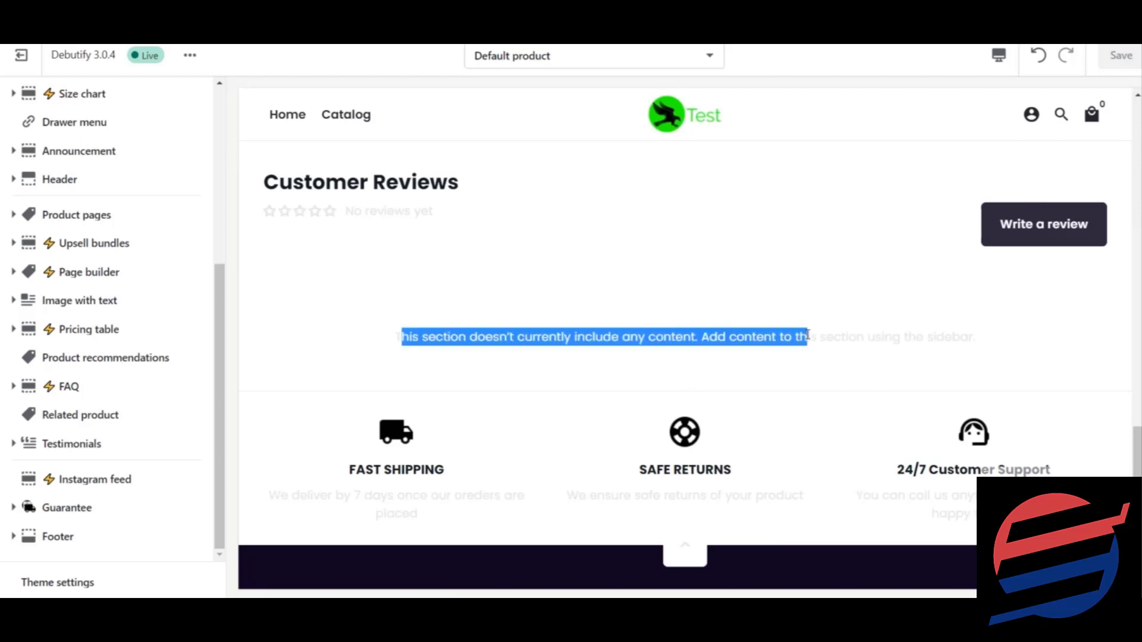
left_click(528, 367)
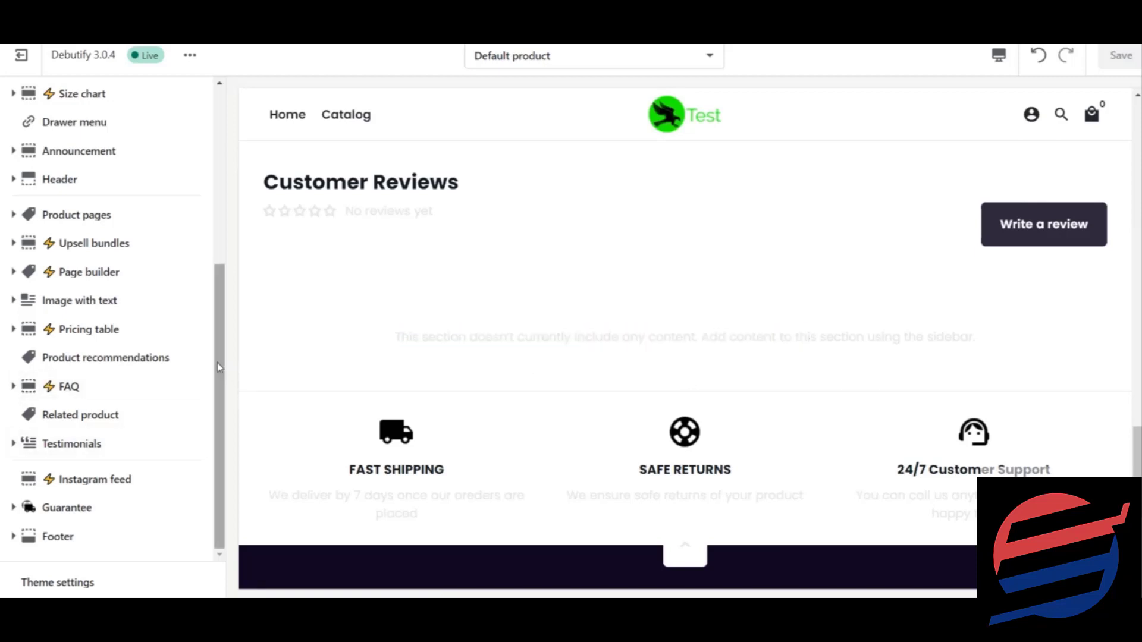
left_click(14, 445)
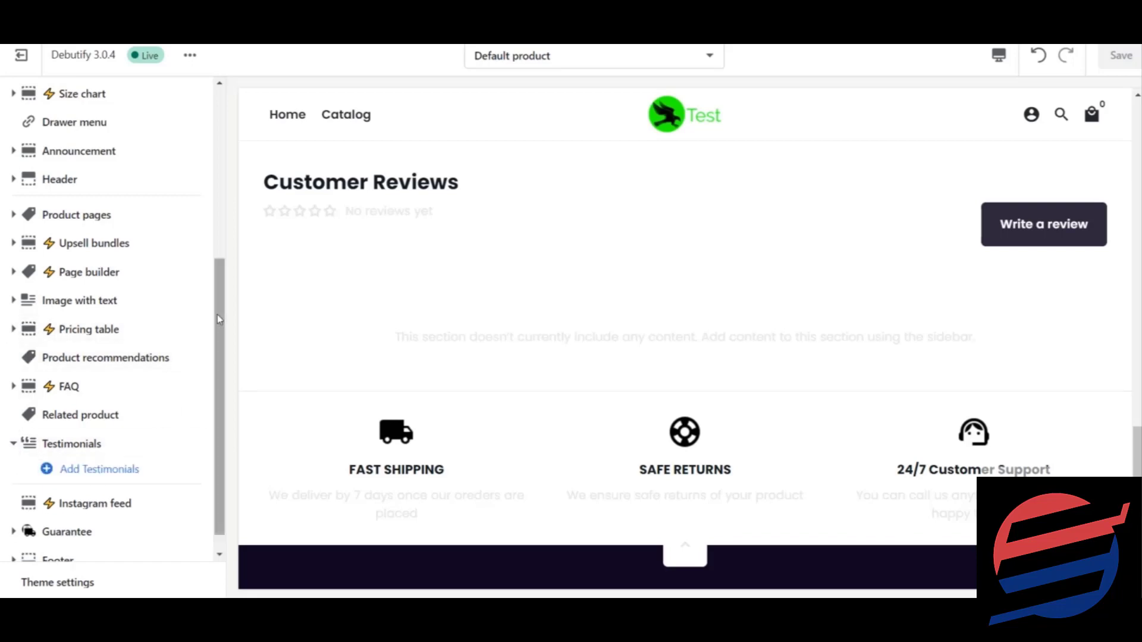
mouse_move(219, 307)
left_mouse_down()
mouse_move(236, 223)
mouse_move(250, 419)
left_mouse_up()
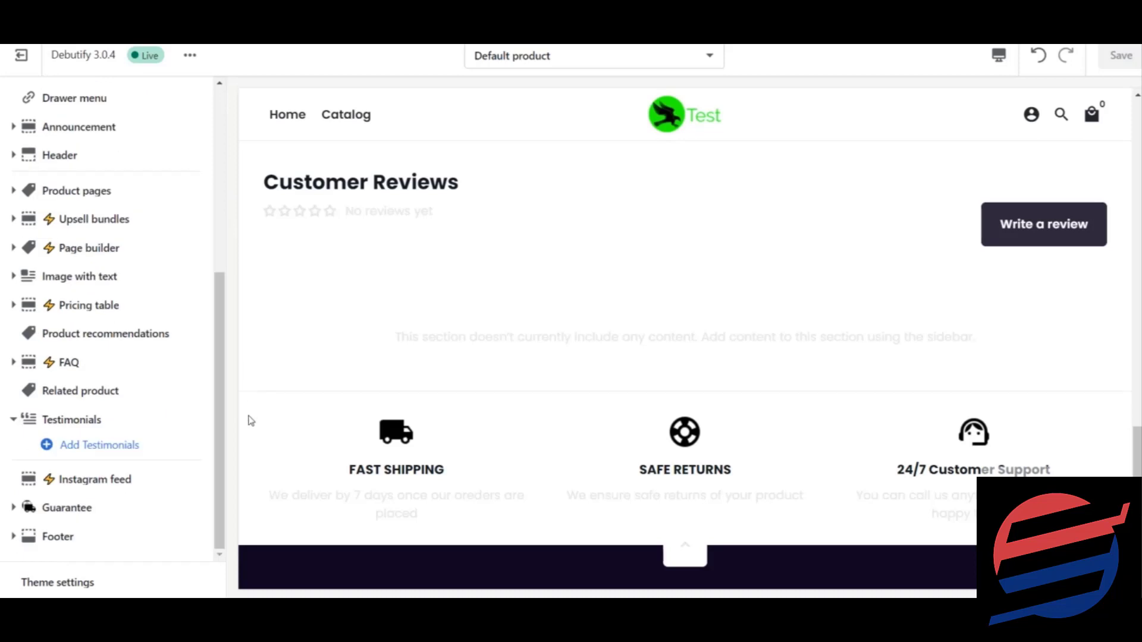
left_click(125, 426)
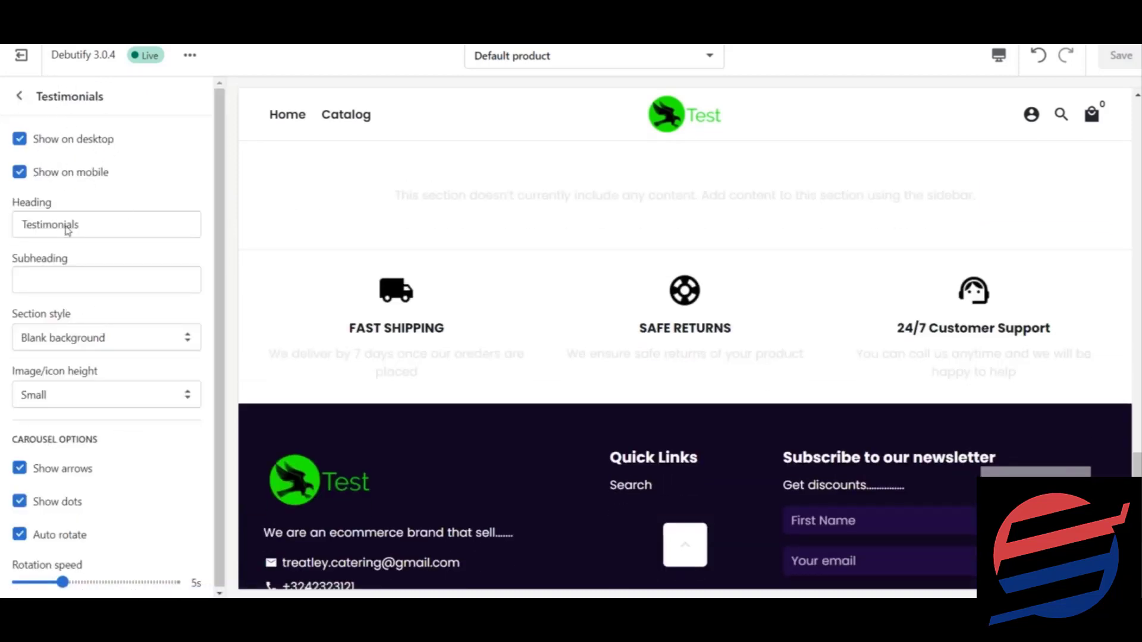
- Turn off Testimonials on desktop and mobile, save with Override, and exit the editor
left_click(19, 139)
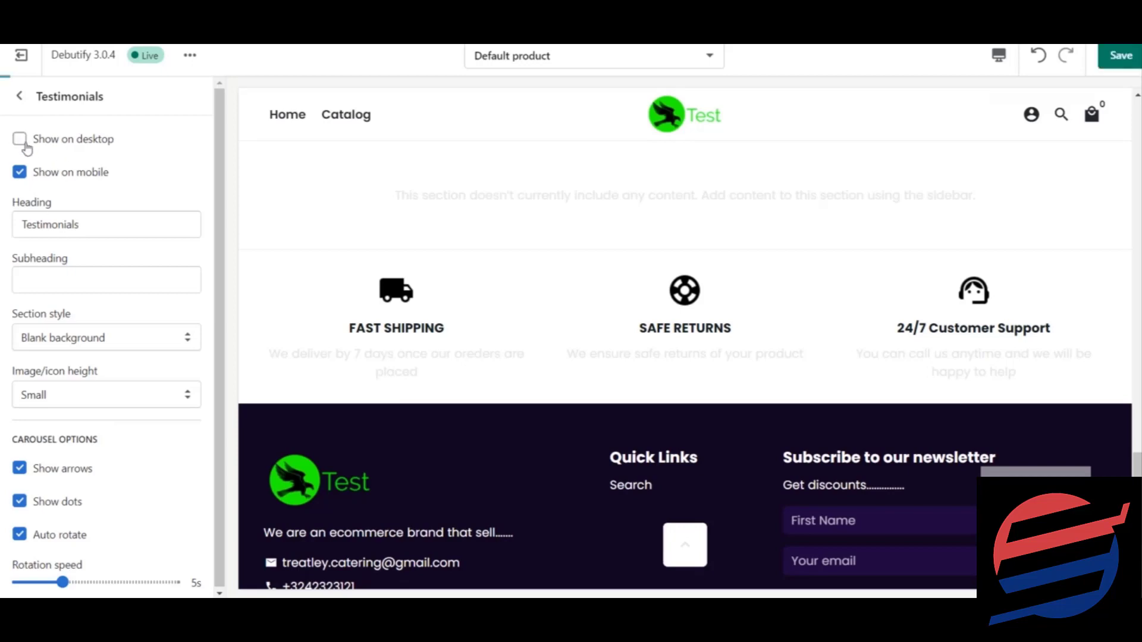
left_click(20, 173)
left_click(1121, 56)
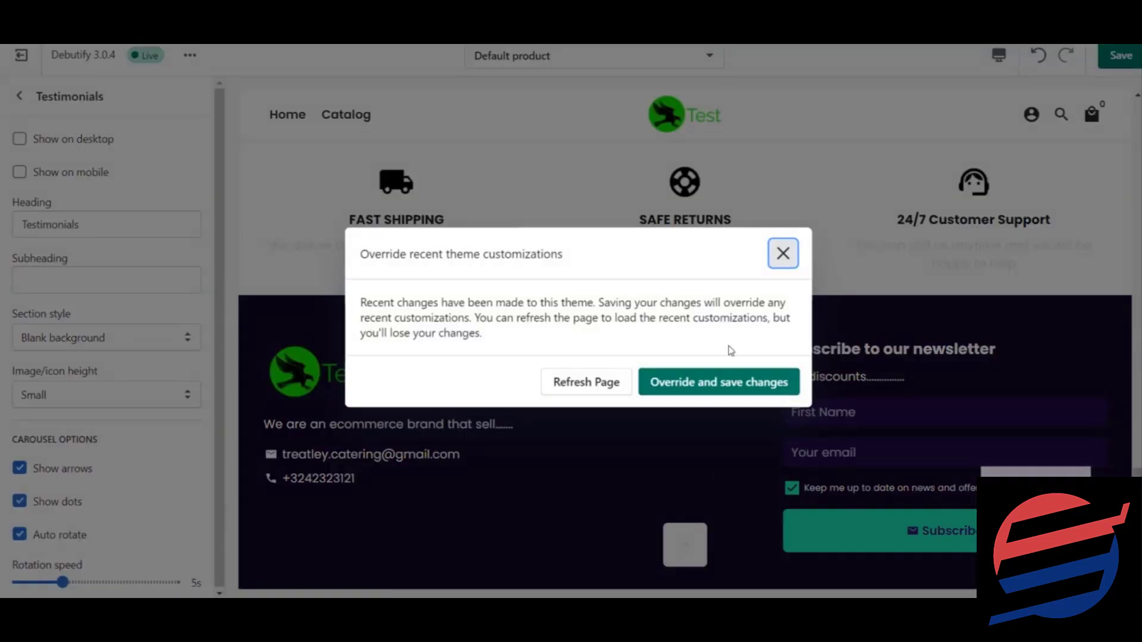
left_click(705, 384)
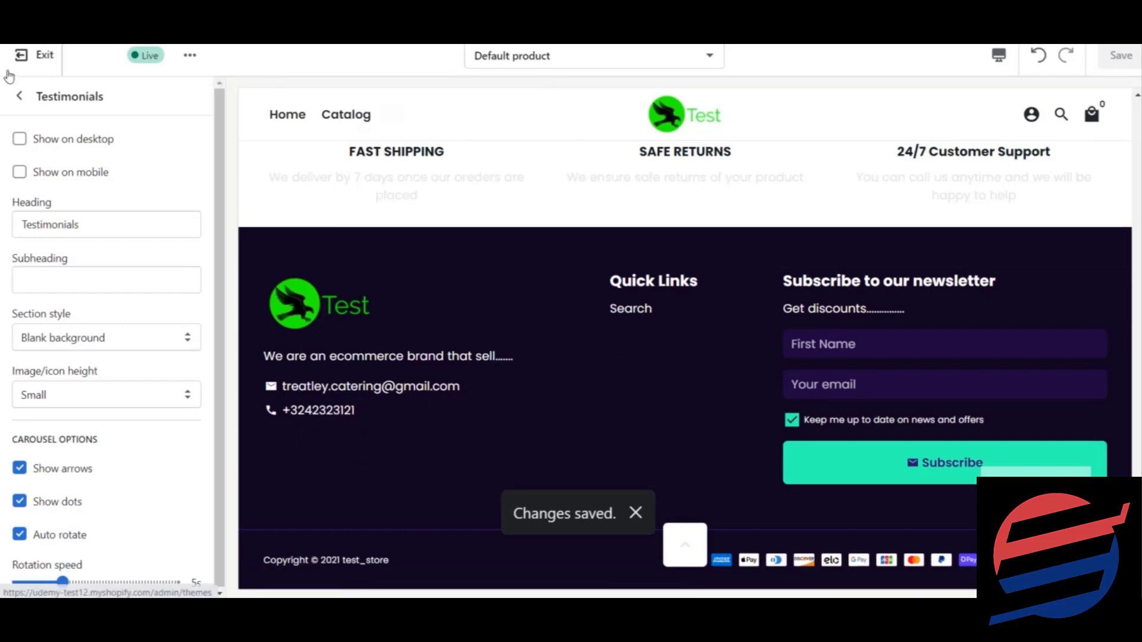
left_click(9, 74)
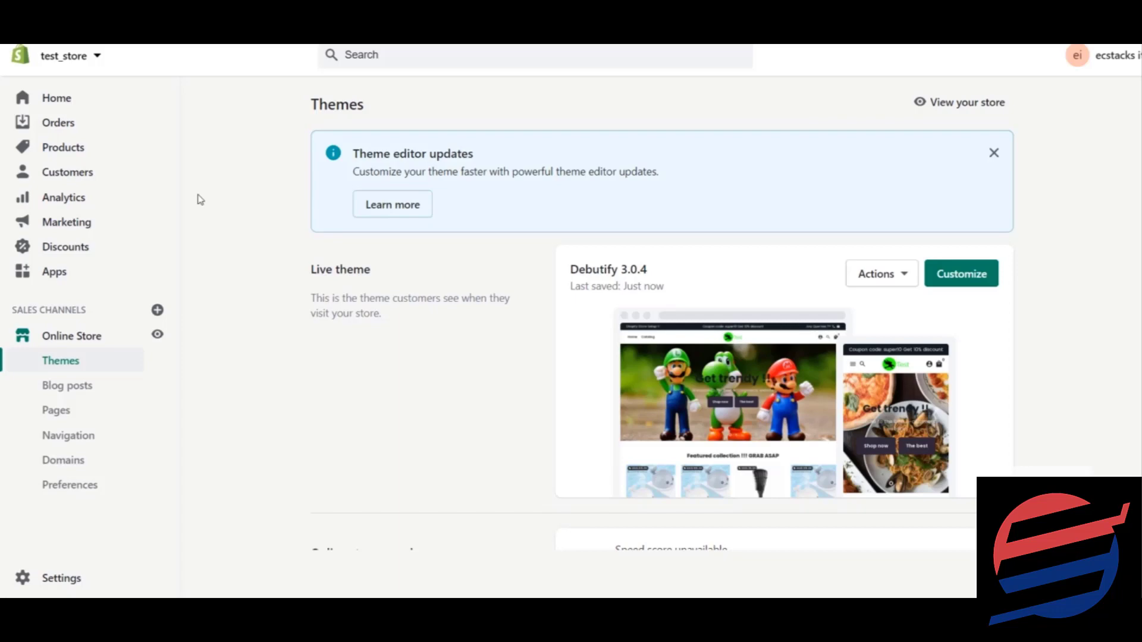
- Open the General store details under Settings
left_click(65, 580)
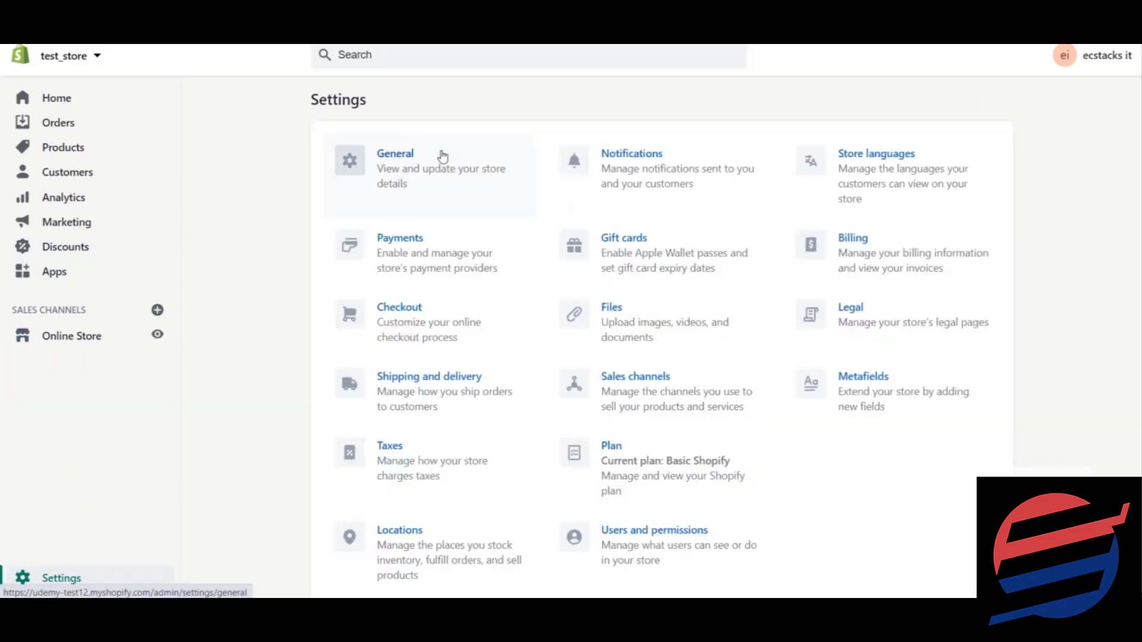
left_click(442, 156)
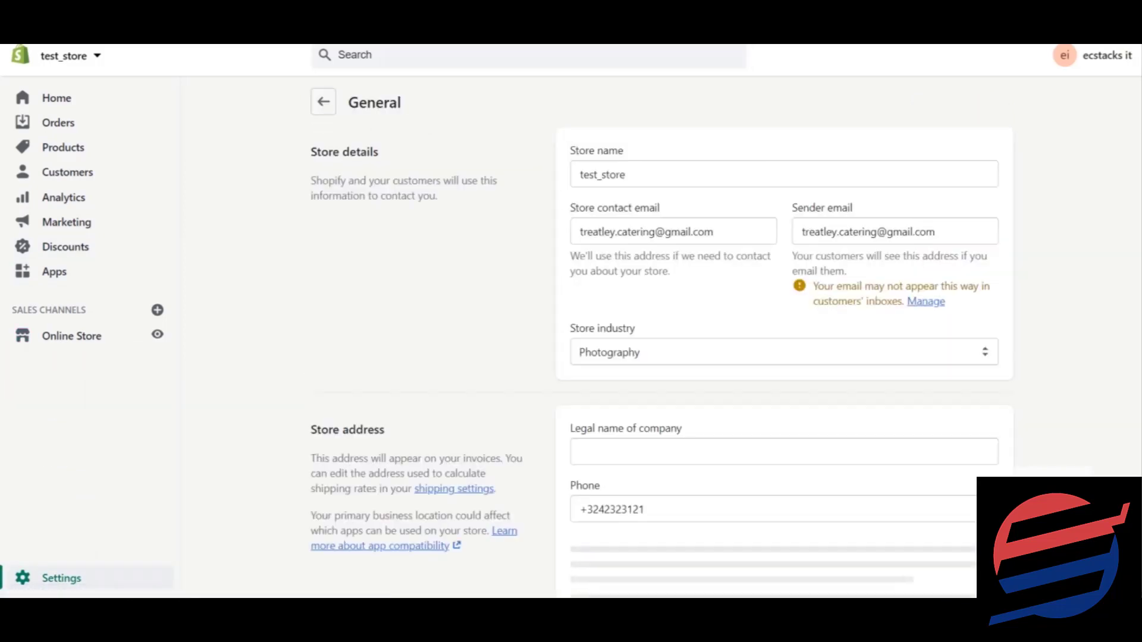
scroll(774, 357, "down", 6)
scroll(774, 357, "down", 5)
scroll(773, 357, "up", 10)
- Search 'password' and review Password protection in Online store preferences
left_click(579, 50)
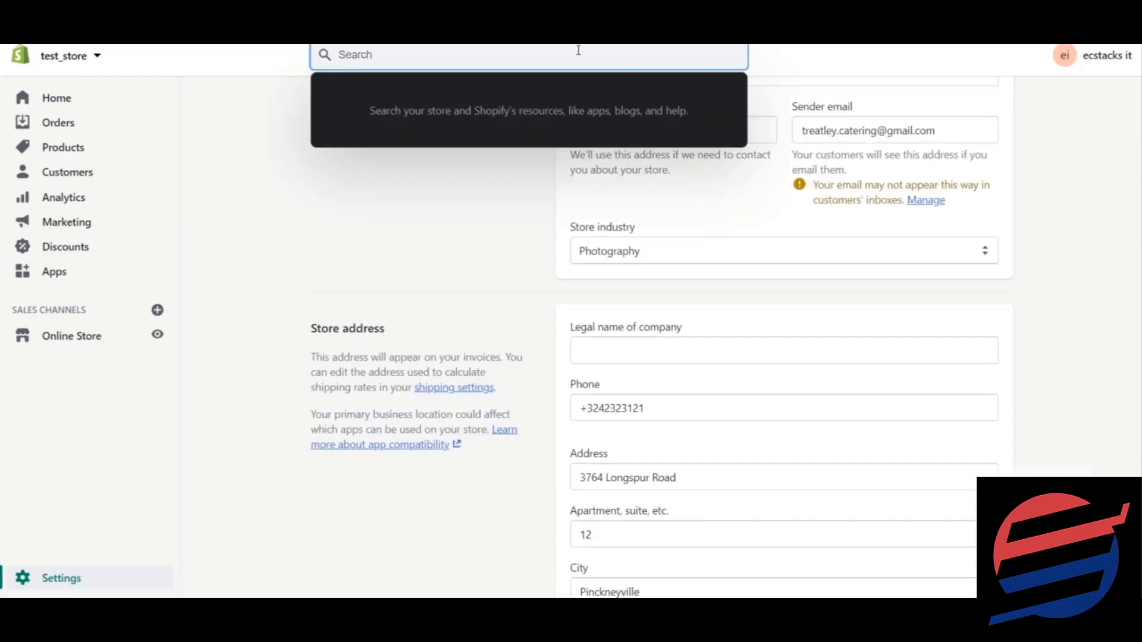
type("password")
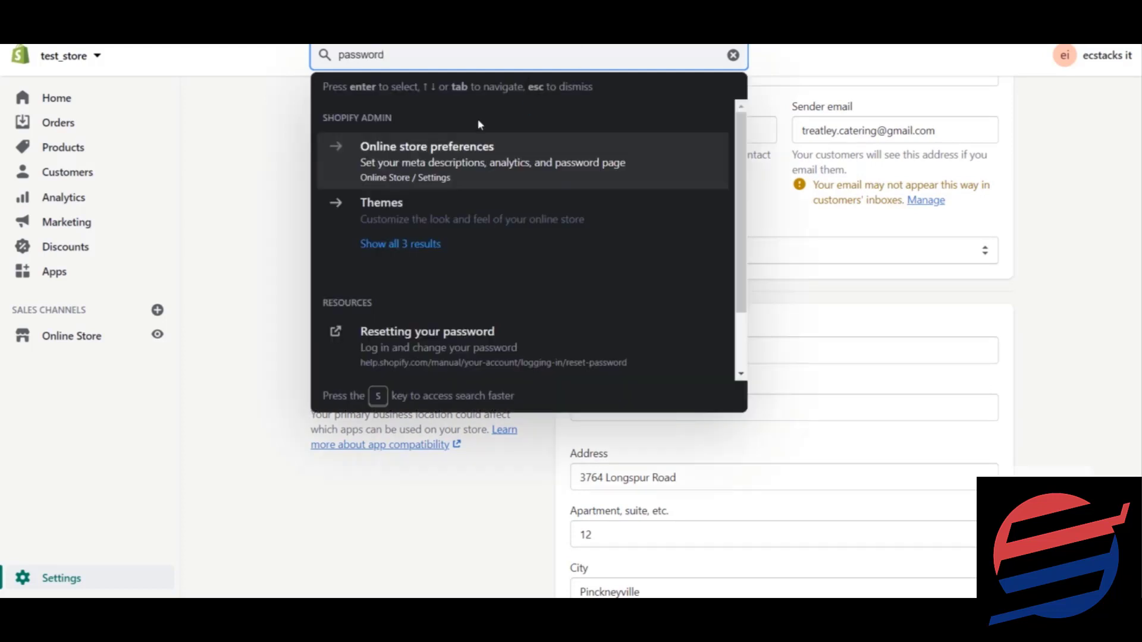
left_click(457, 147)
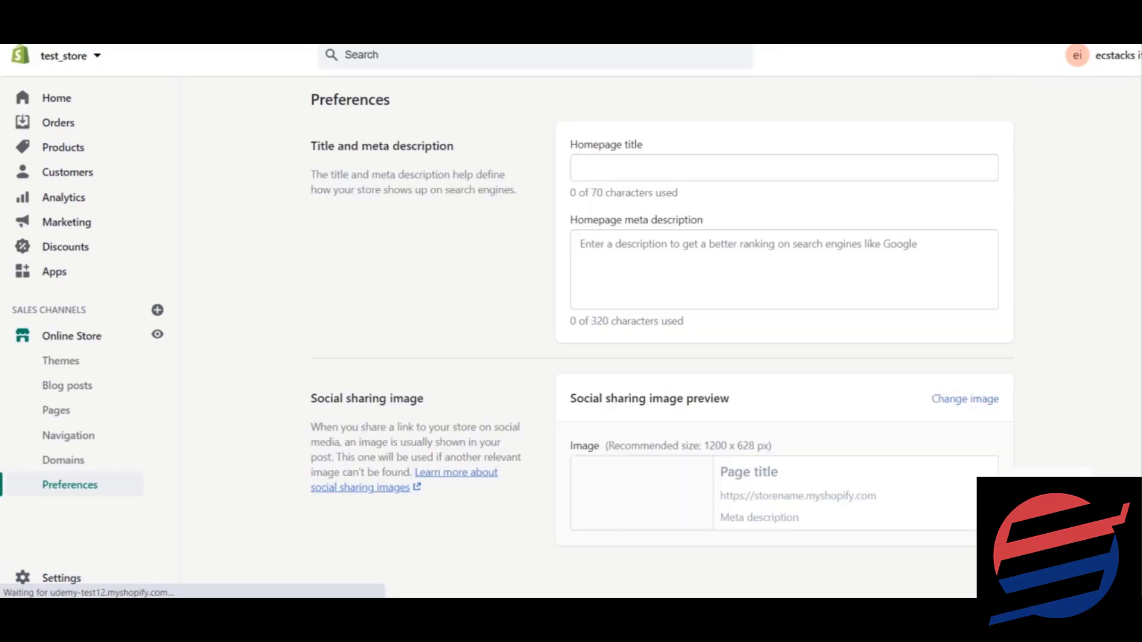
scroll(662, 319, "down", 10)
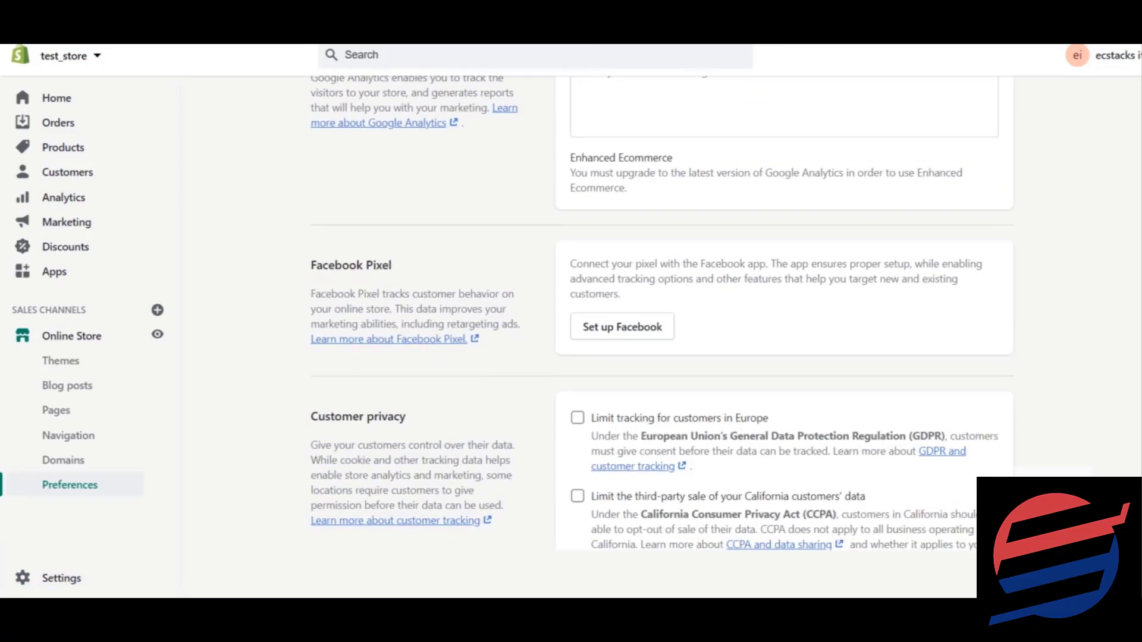
scroll(662, 313, "down", 10)
scroll(662, 314, "up", 1)
scroll(662, 313, "up", 2)
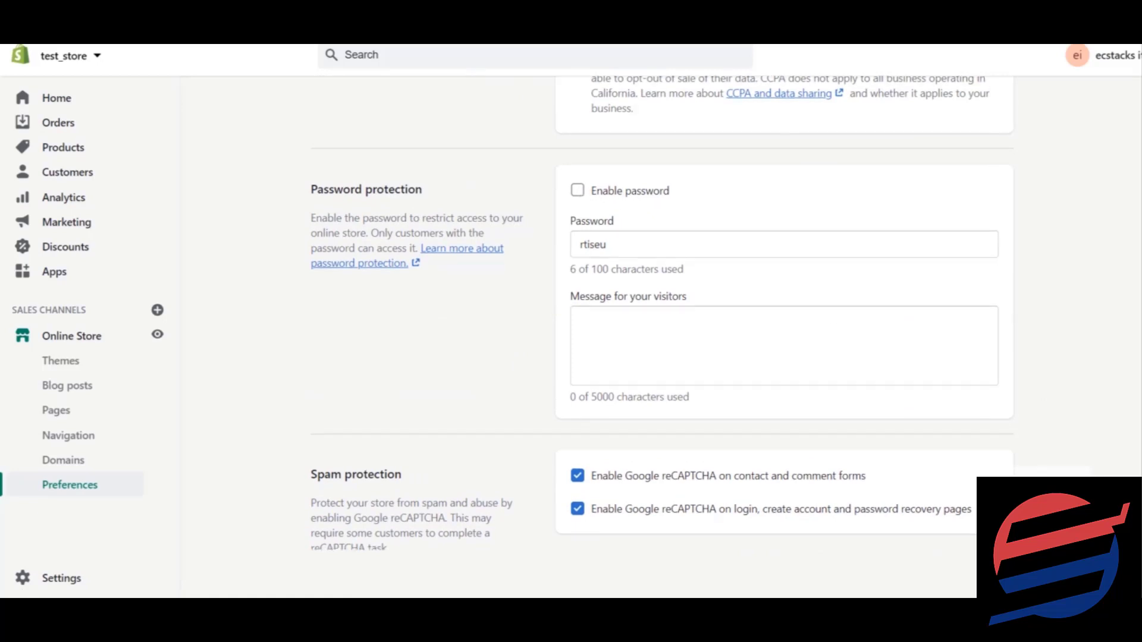
scroll(663, 313, "down", 5)
scroll(662, 314, "up", 9)
scroll(662, 314, "up", 10)
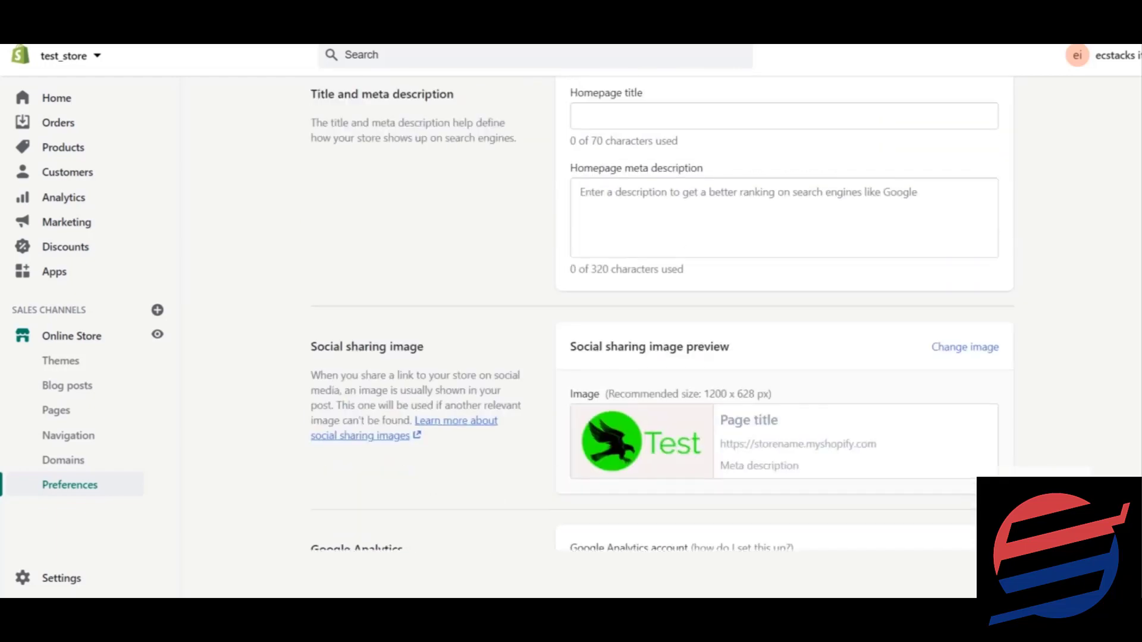
- Open Judge.me Product Reviews from the installed Apps list and view its dashboard
left_click(48, 96)
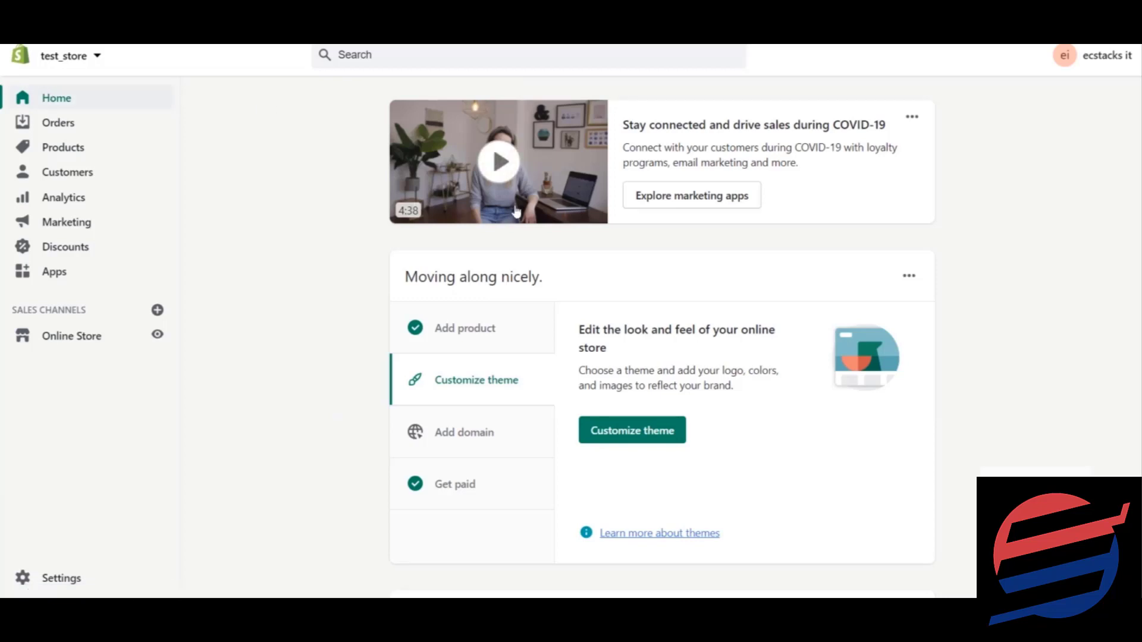
left_click(54, 271)
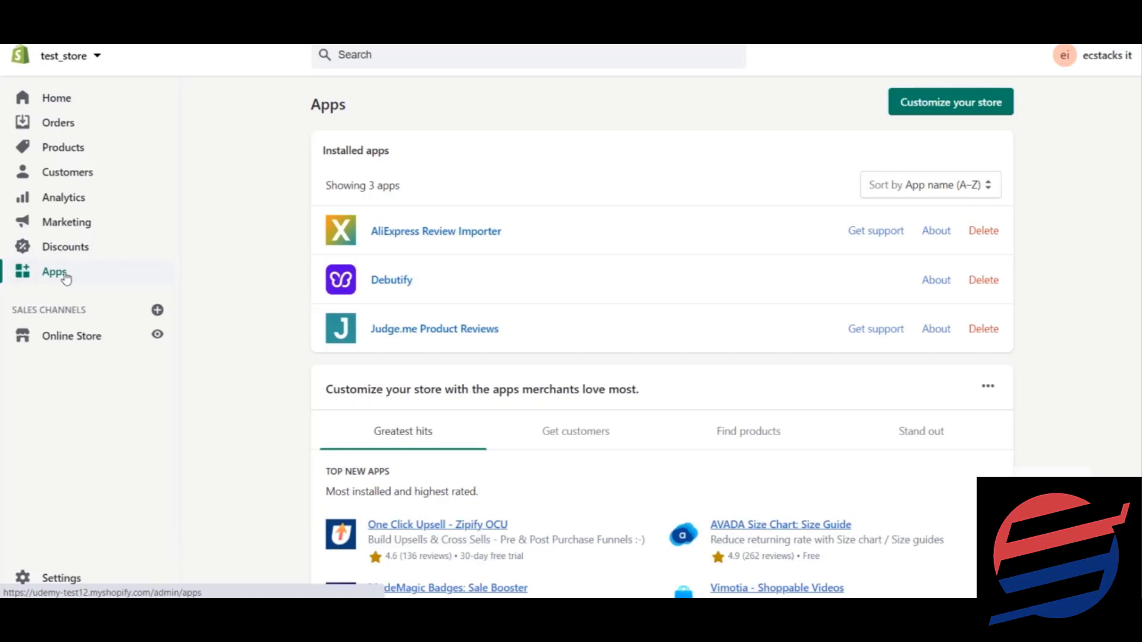
left_click(392, 345)
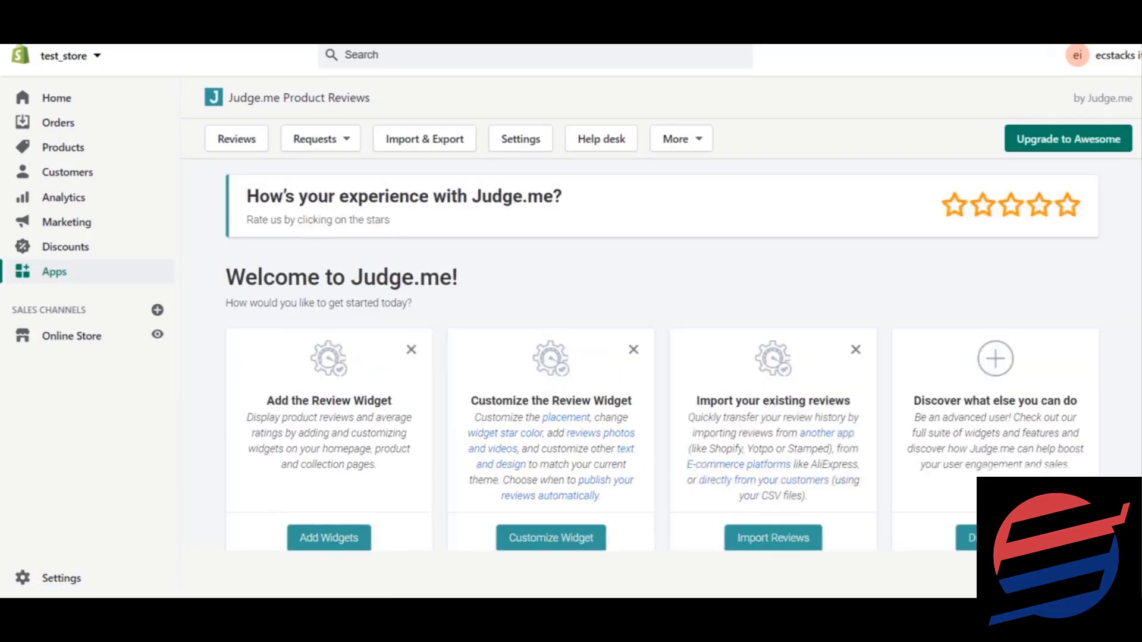
scroll(623, 361, "down", 2)
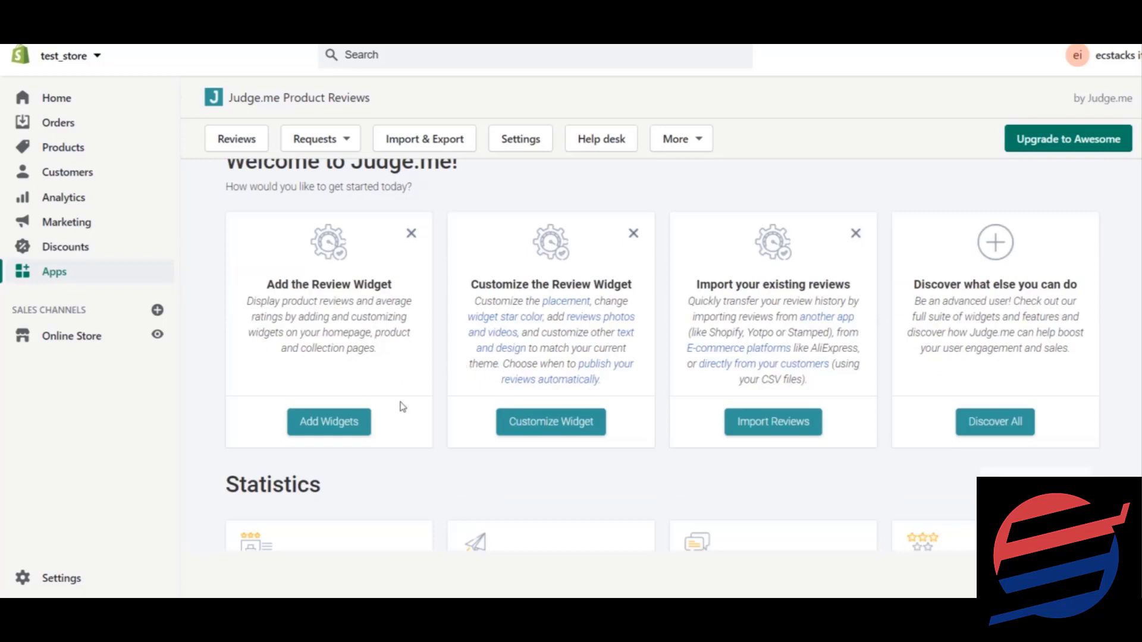
- Show the Widget Themes options in Judge.me's Review Widget settings
left_click(545, 423)
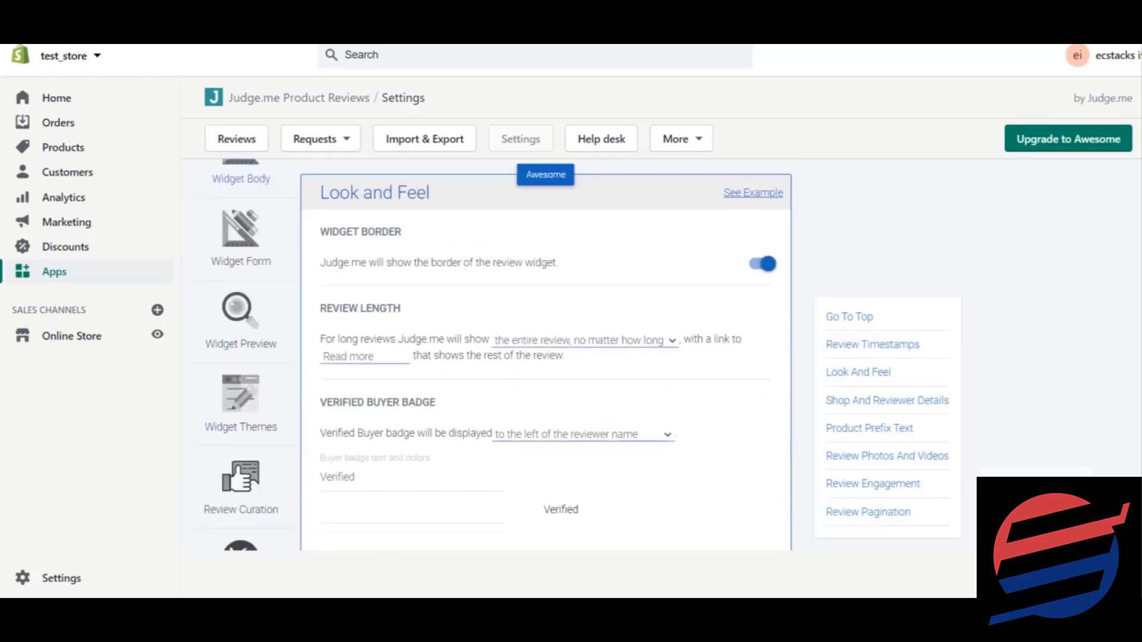
scroll(546, 354, "down", 2)
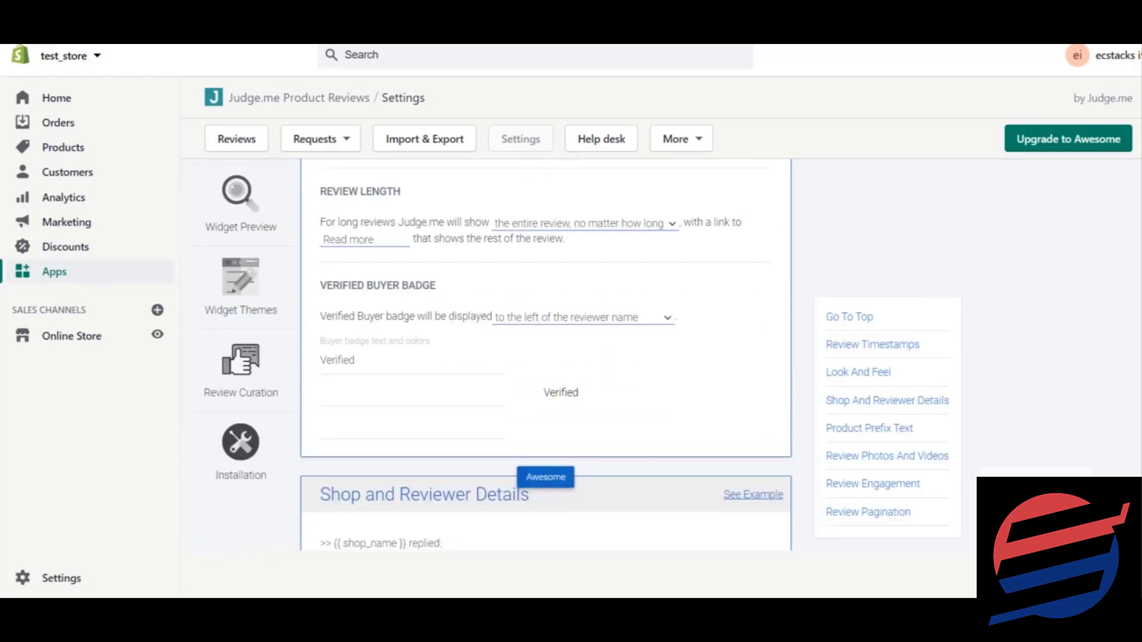
left_click(227, 284)
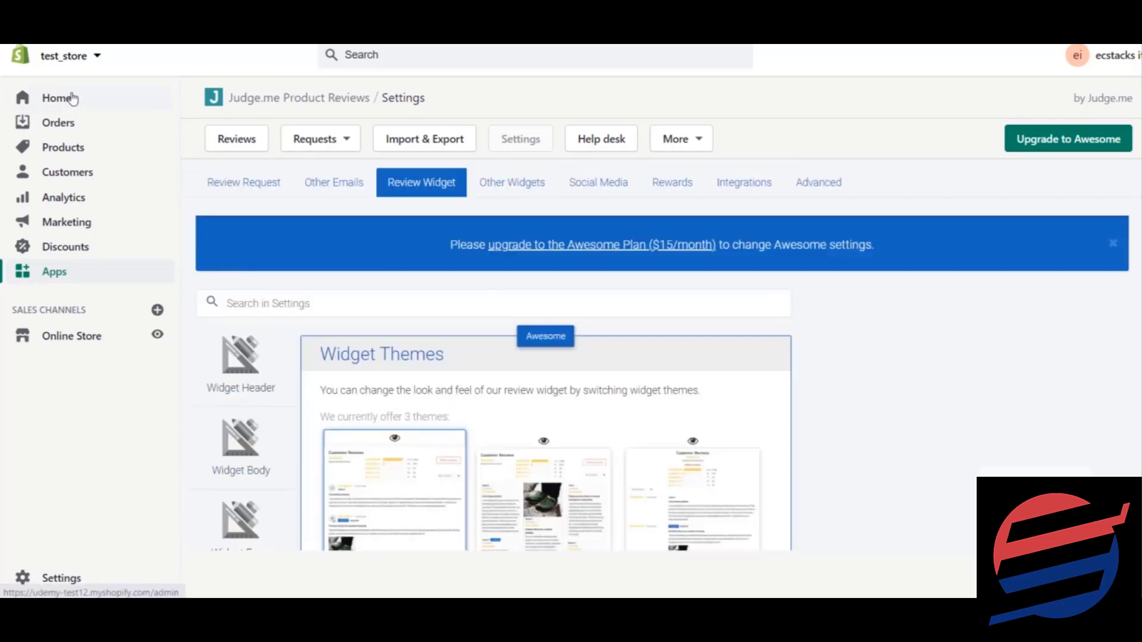
- Go back to the Shopify admin Home dashboard
left_click(66, 106)
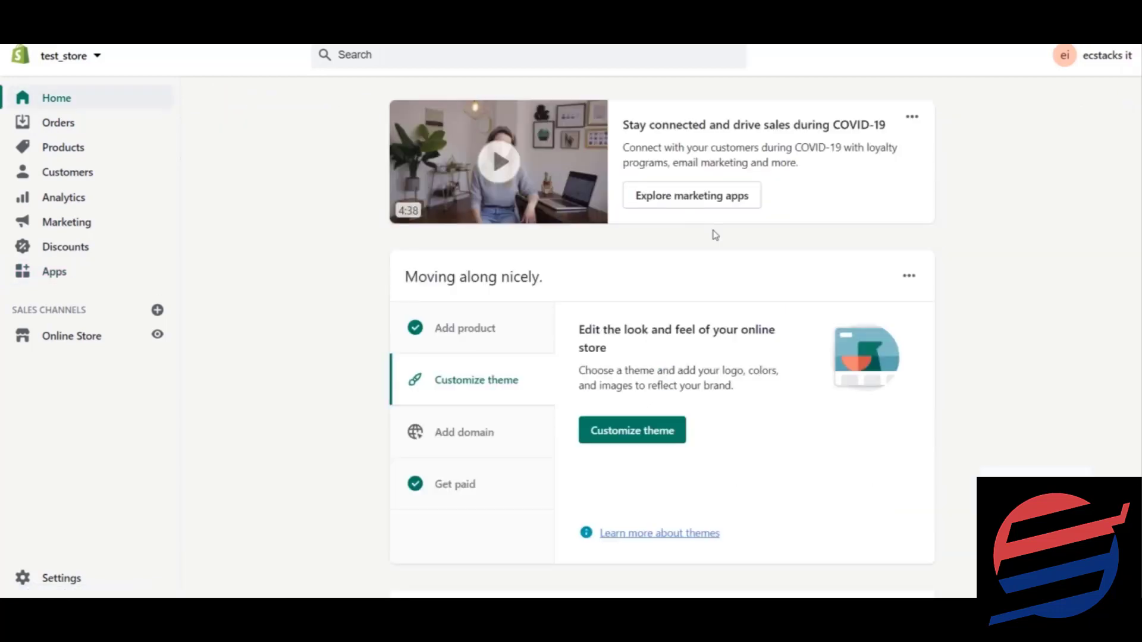